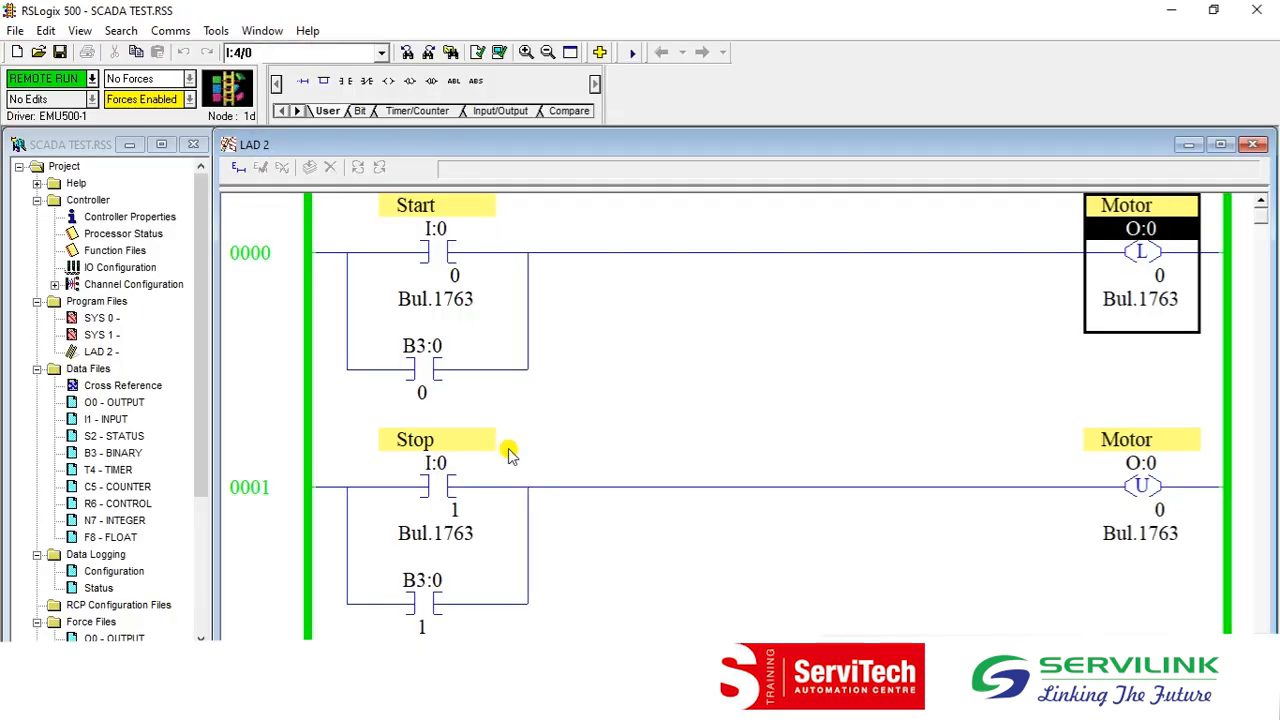
Step: Examine the Start and Stop rungs that latch and unlatch the Motor output in the LAD 2 ladder logic
{"action": "left_click", "coordinate": [436, 261]}
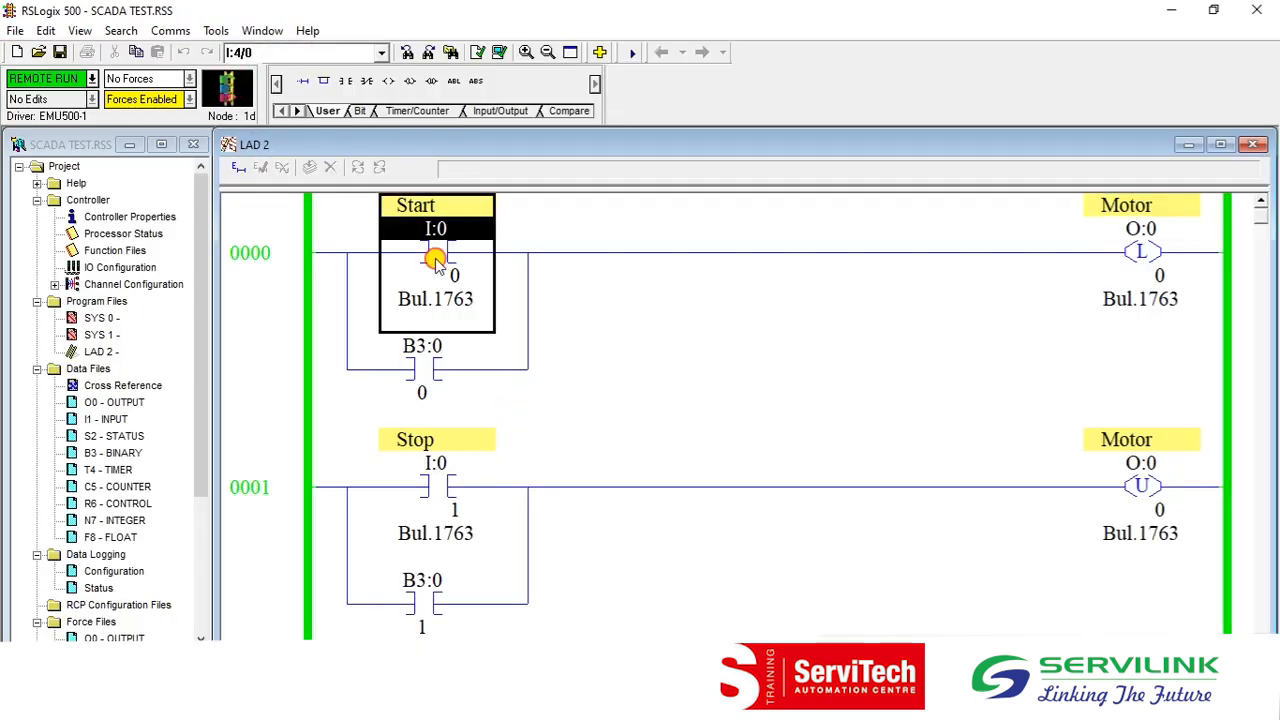
{"action": "left_click", "coordinate": [1148, 259]}
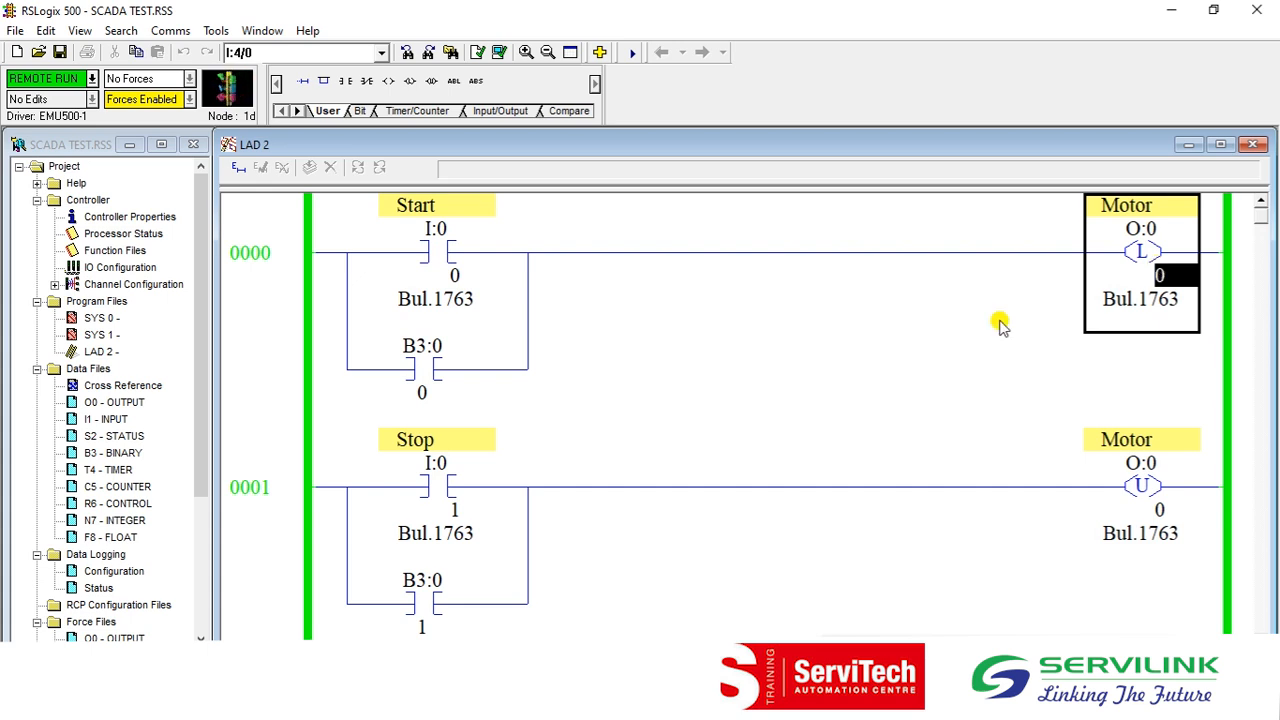
{"action": "left_click", "coordinate": [345, 488]}
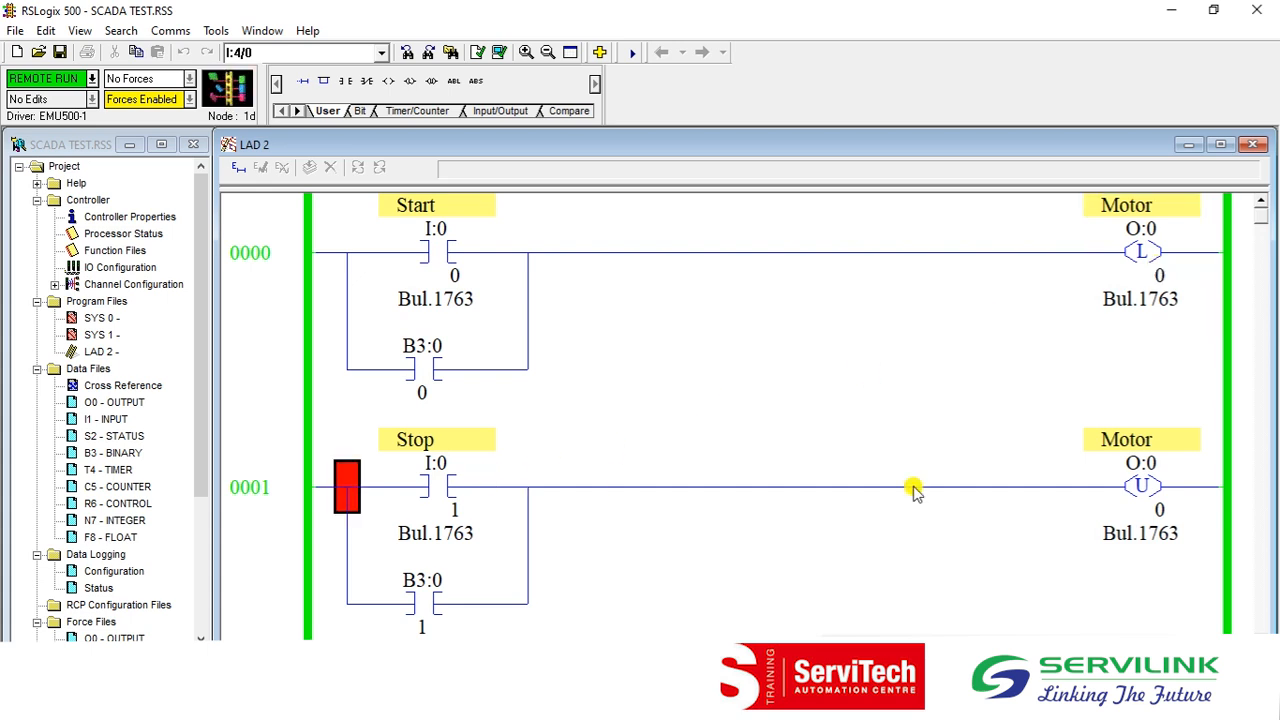
{"action": "left_click", "coordinate": [1101, 482]}
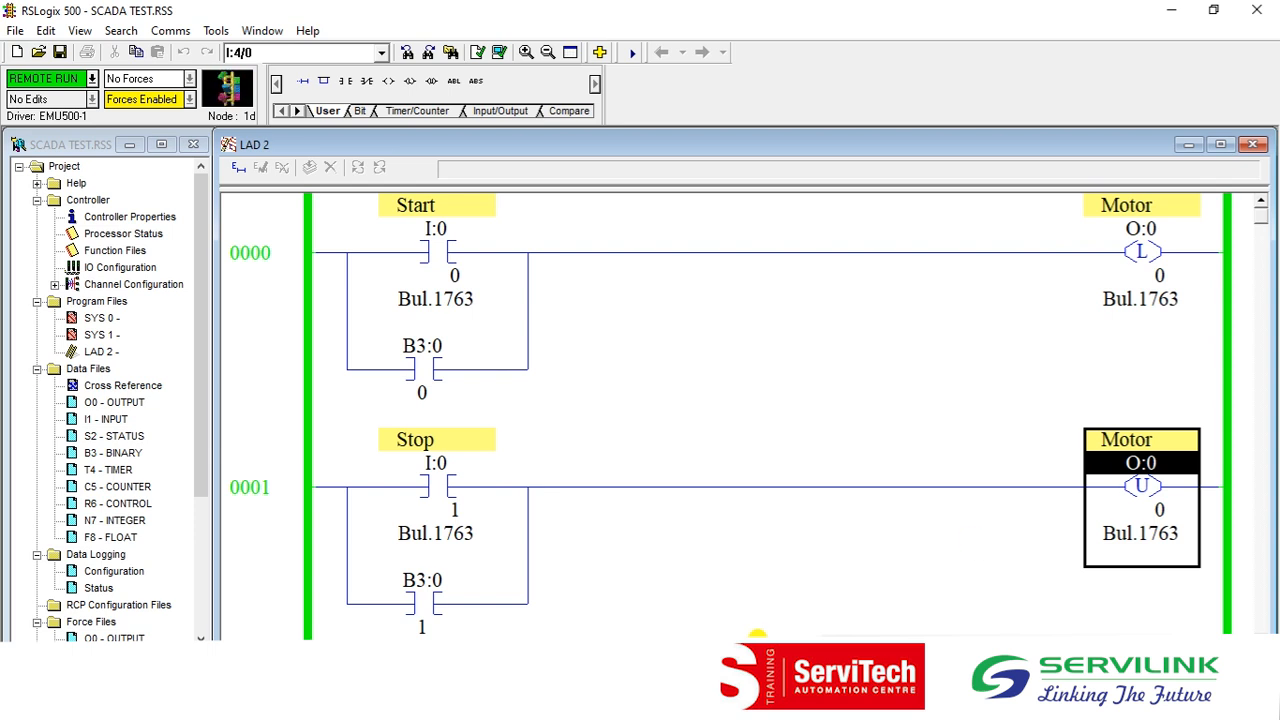
Step: Switch to FactoryTalk View Studio and start a new Tag Alarm and Event Server named Alarm under the first scada project application
{"action": "left_click", "coordinate": [592, 700]}
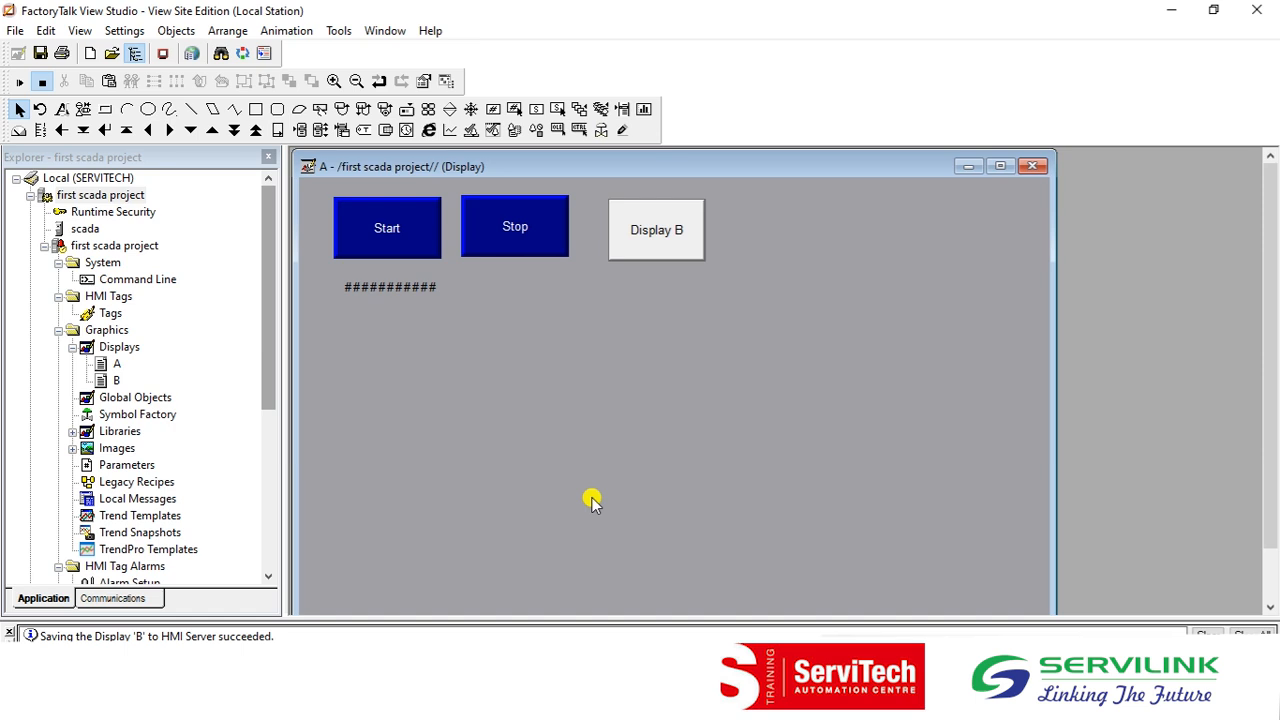
{"action": "left_click", "coordinate": [183, 160]}
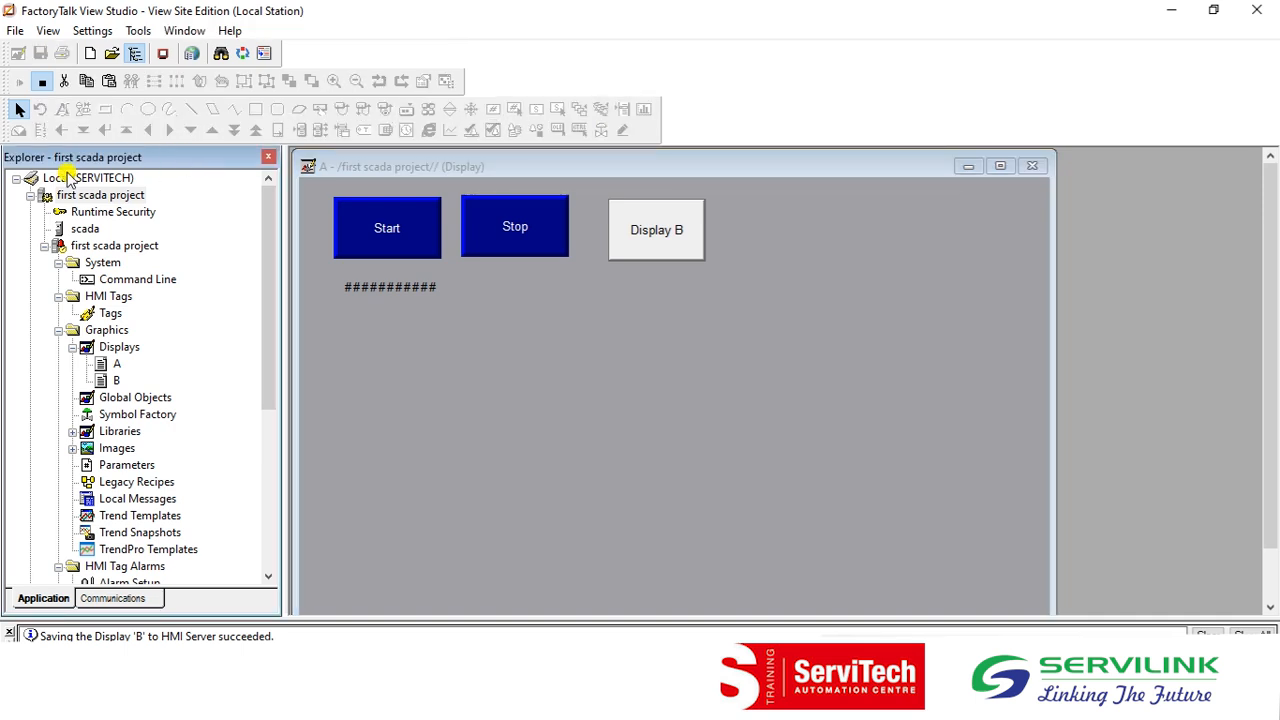
{"action": "left_click", "coordinate": [100, 197]}
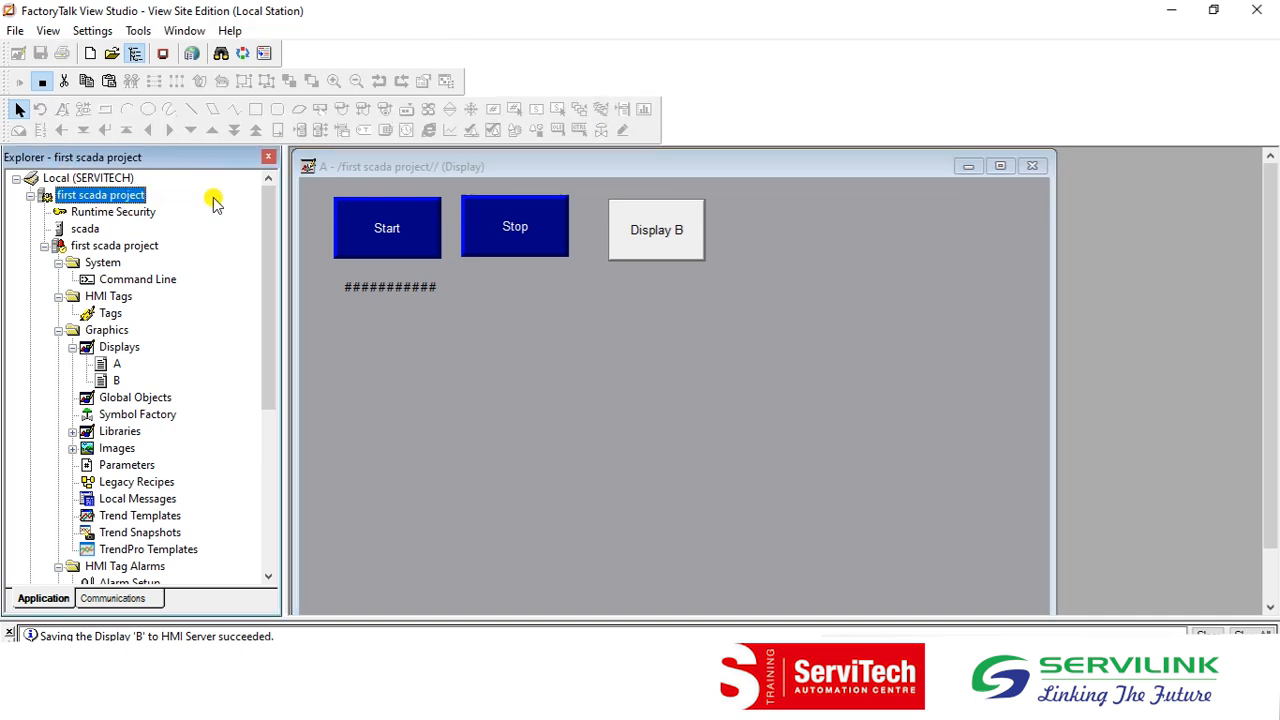
{"action": "right_click", "coordinate": [128, 198]}
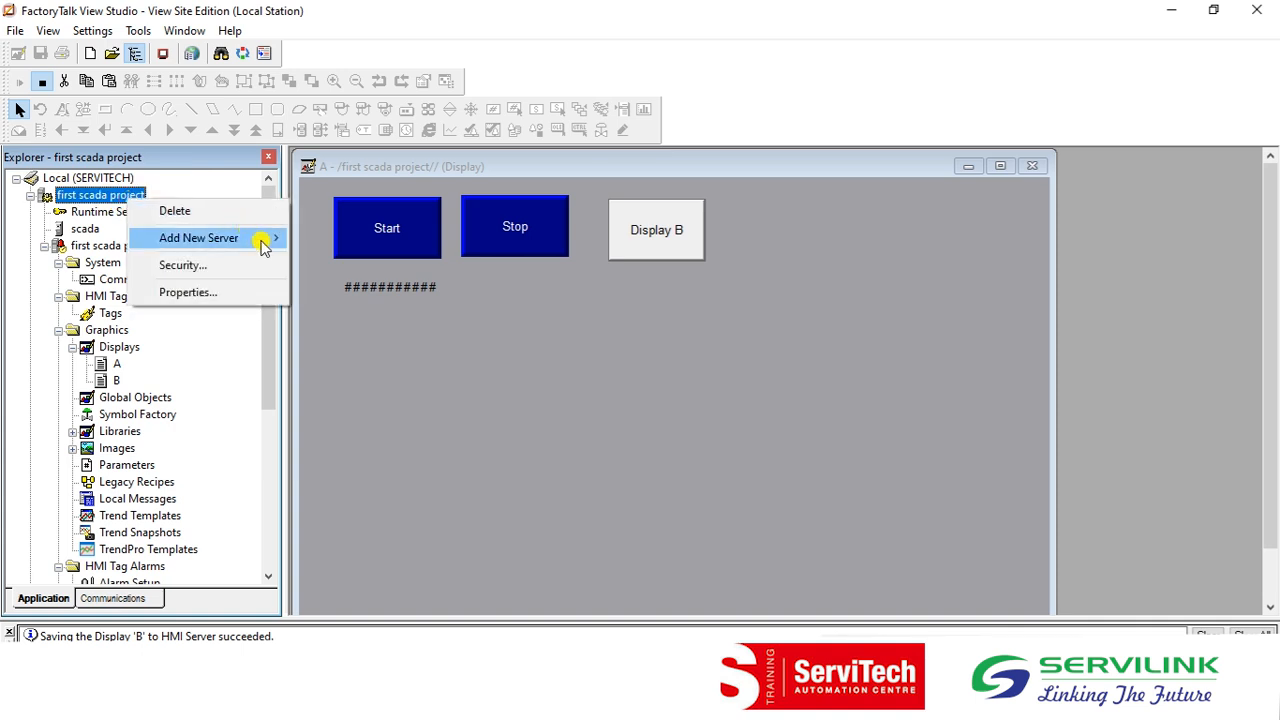
{"action": "mouse_move", "coordinate": [263, 240]}
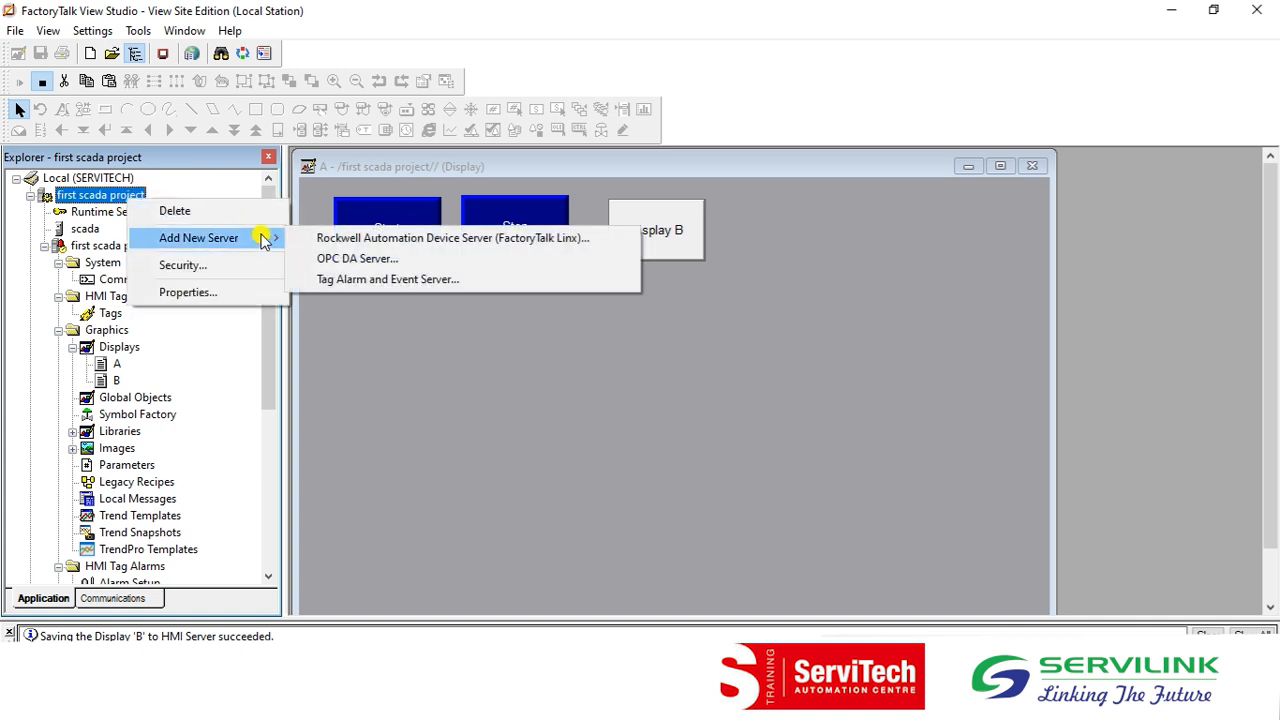
{"action": "left_click", "coordinate": [478, 282]}
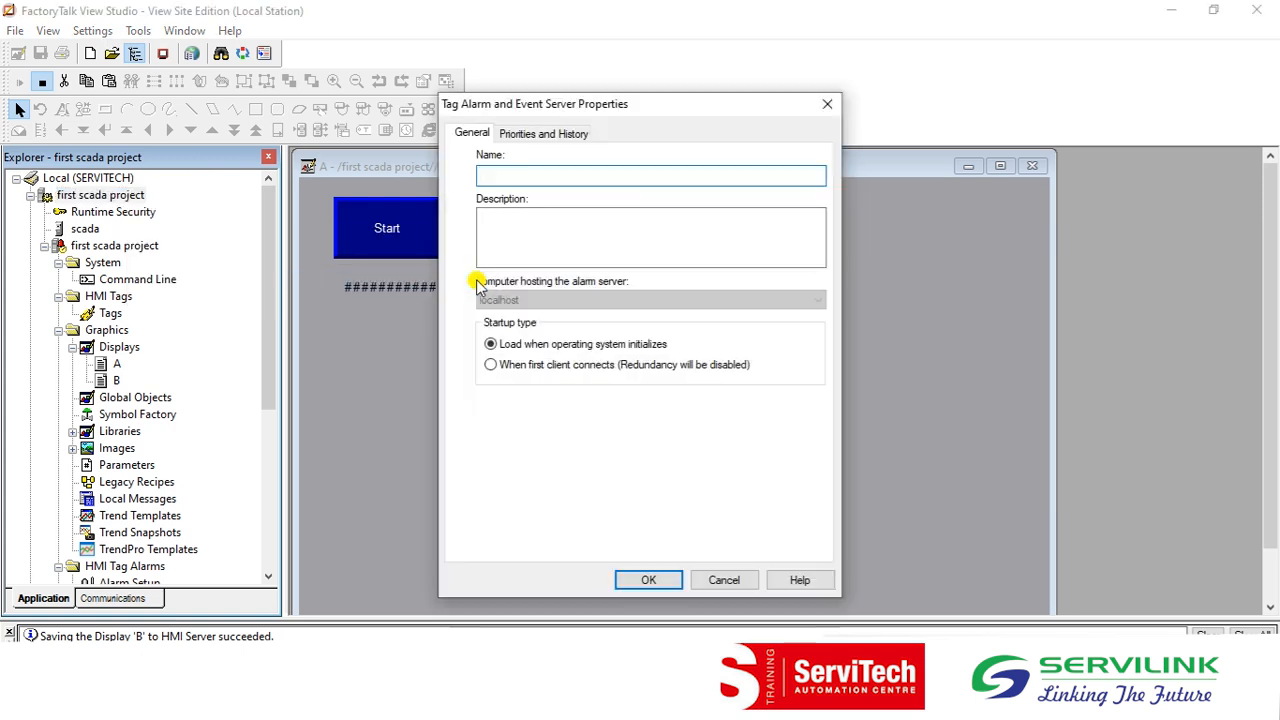
{"action": "type", "text": "Alarm"}
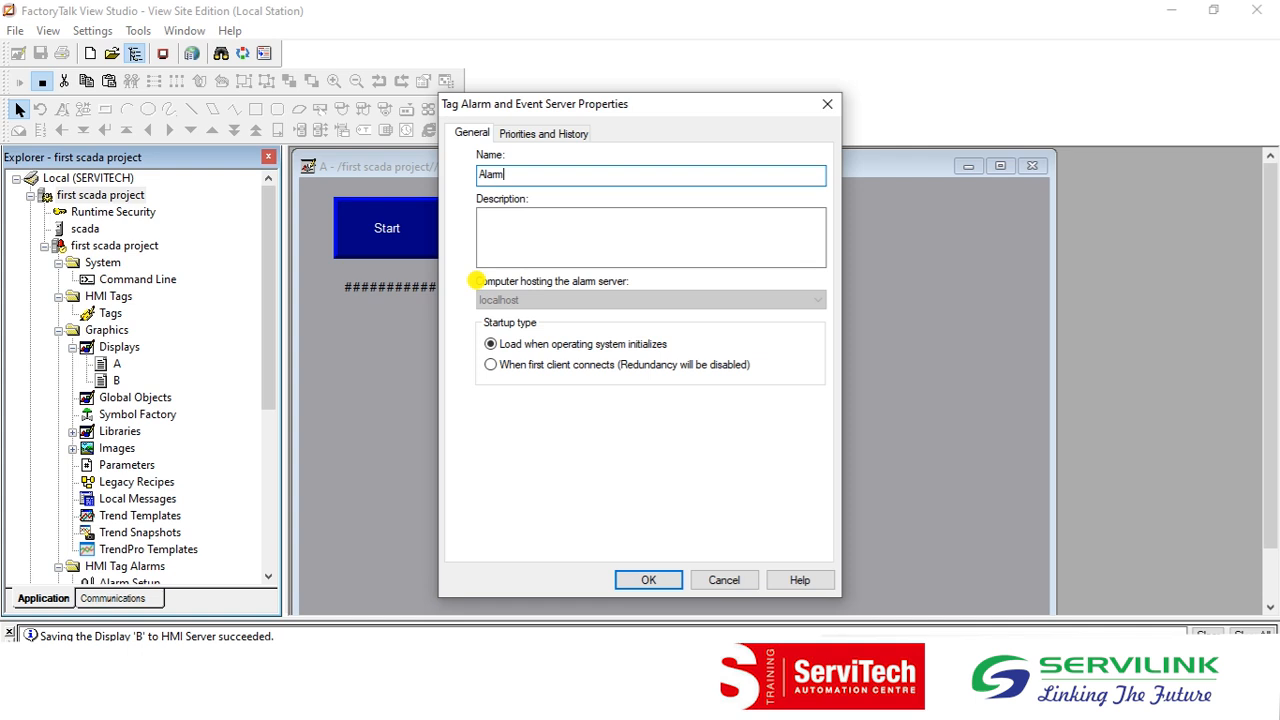
Step: Try the server-assigned priorities and alarm history options of the new server, switching each on and back off
{"action": "left_click", "coordinate": [552, 137]}
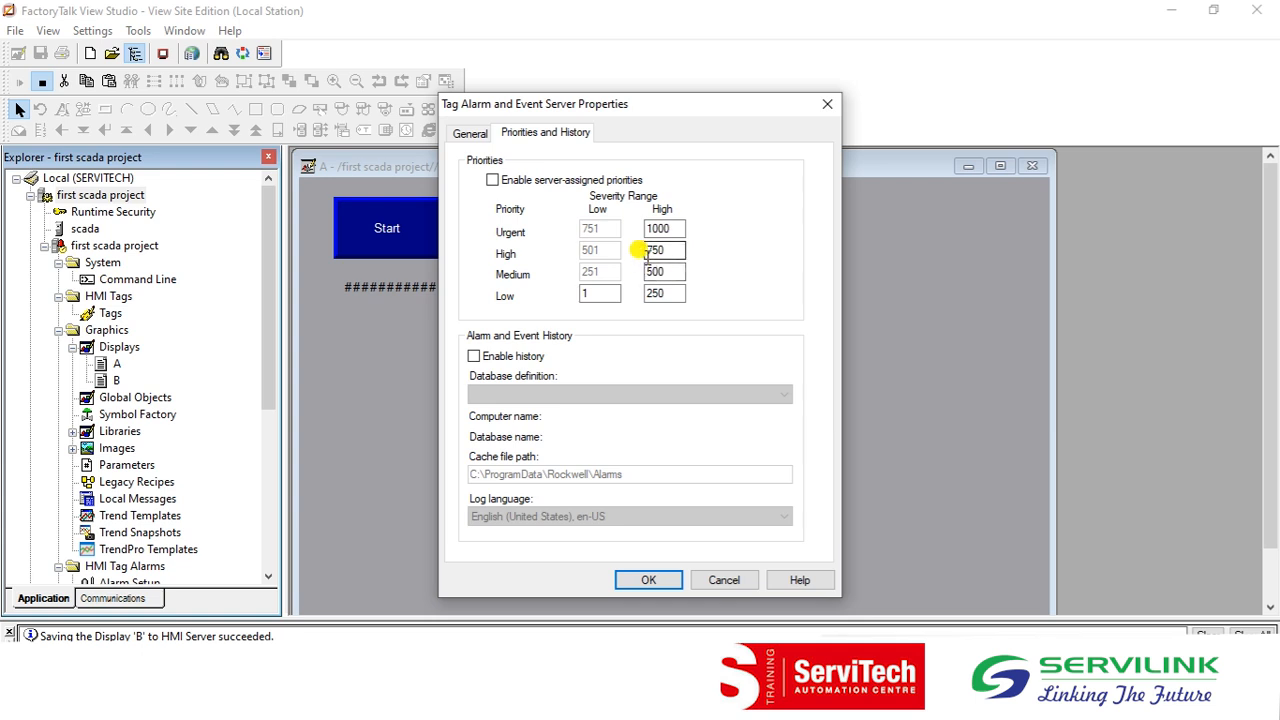
{"action": "left_click", "coordinate": [494, 181]}
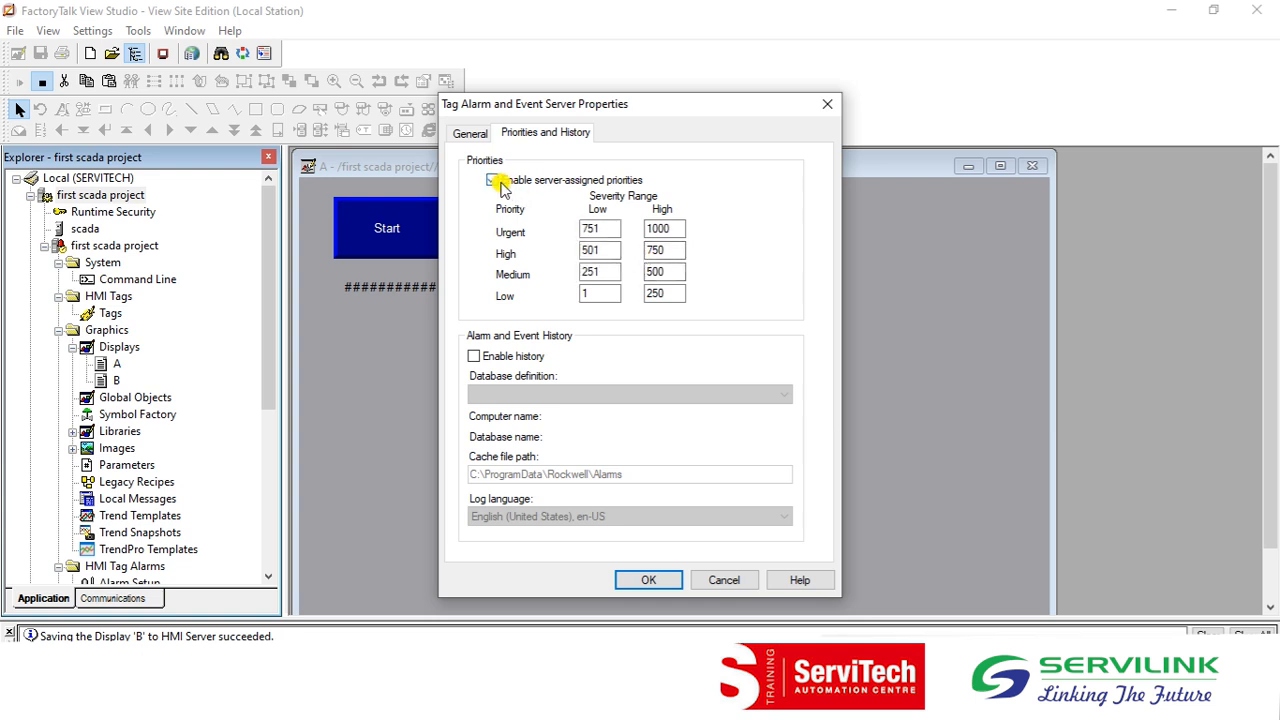
{"action": "left_click", "coordinate": [496, 182]}
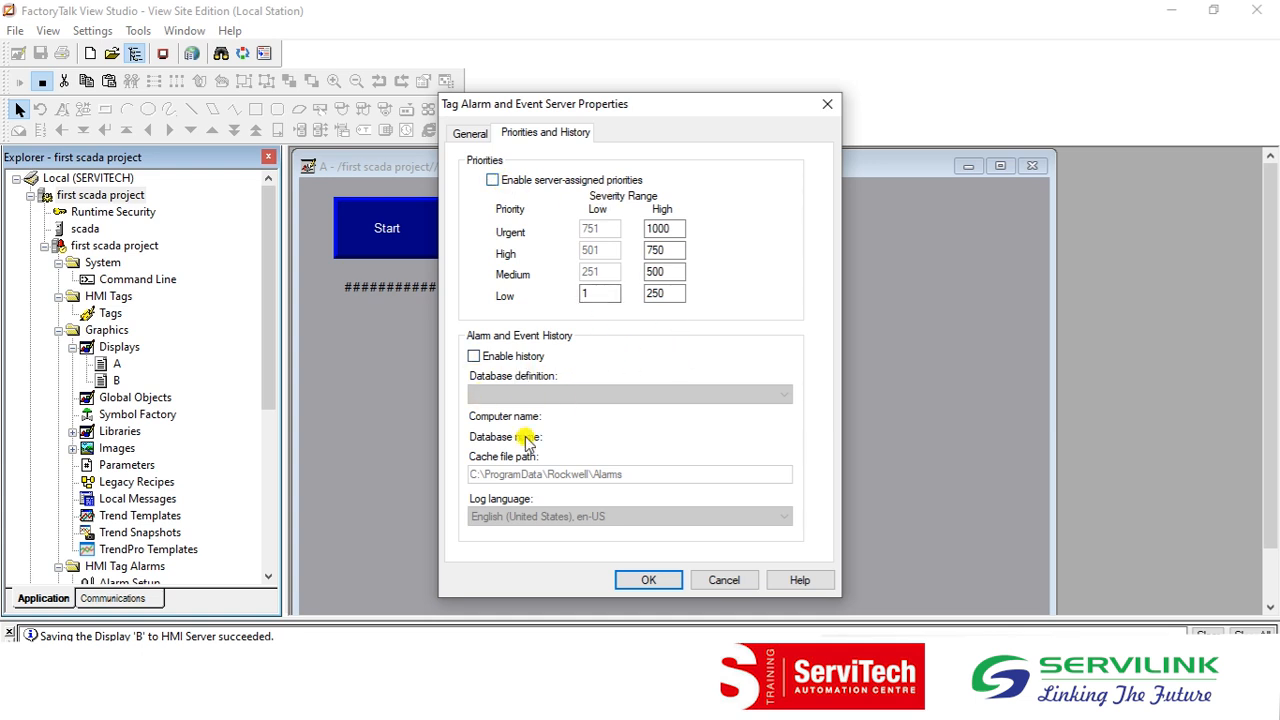
{"action": "left_click", "coordinate": [476, 357]}
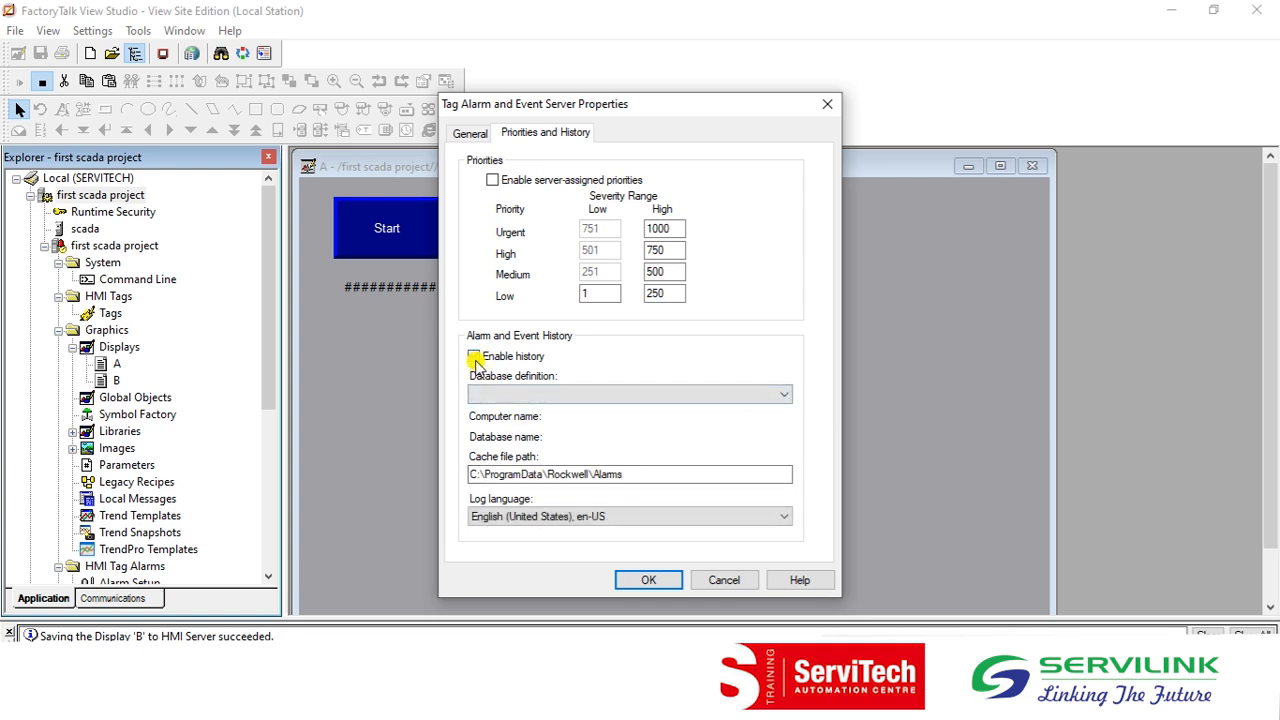
{"action": "left_click", "coordinate": [475, 358]}
Step: Confirm the Alarm server's properties and open its Alarm and Event Setup
{"action": "left_click", "coordinate": [648, 580]}
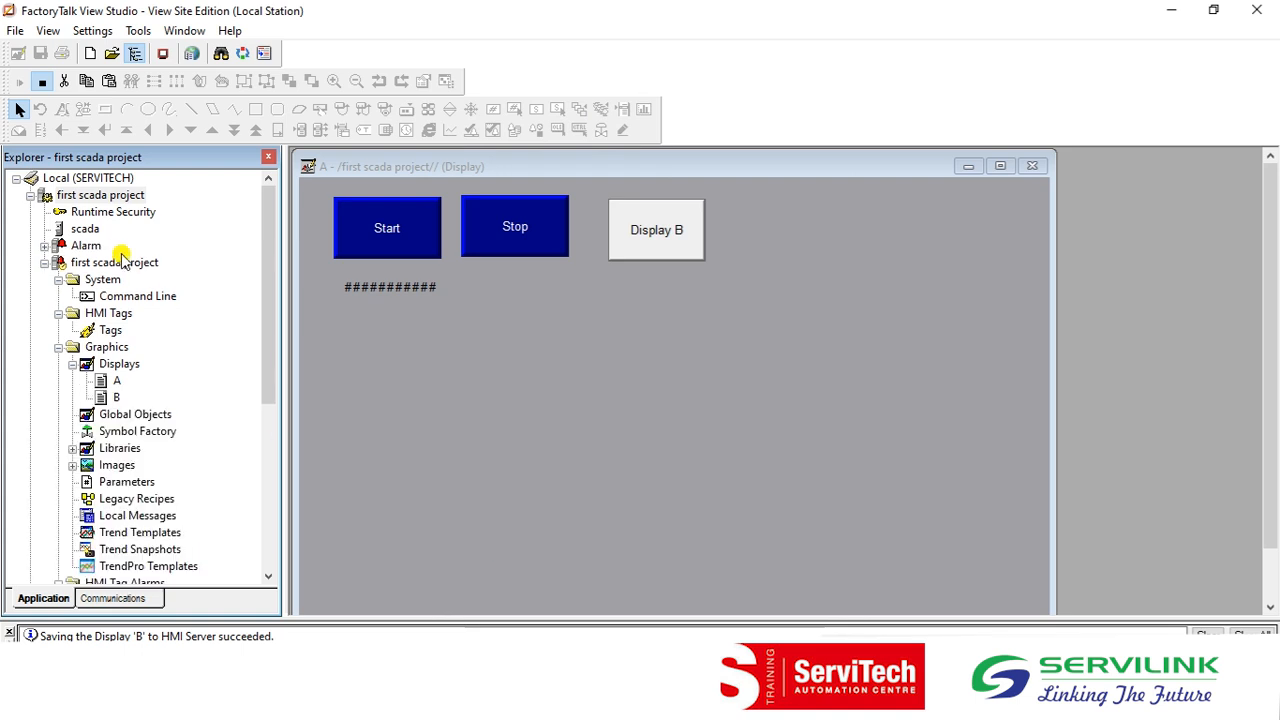
{"action": "left_click", "coordinate": [88, 246]}
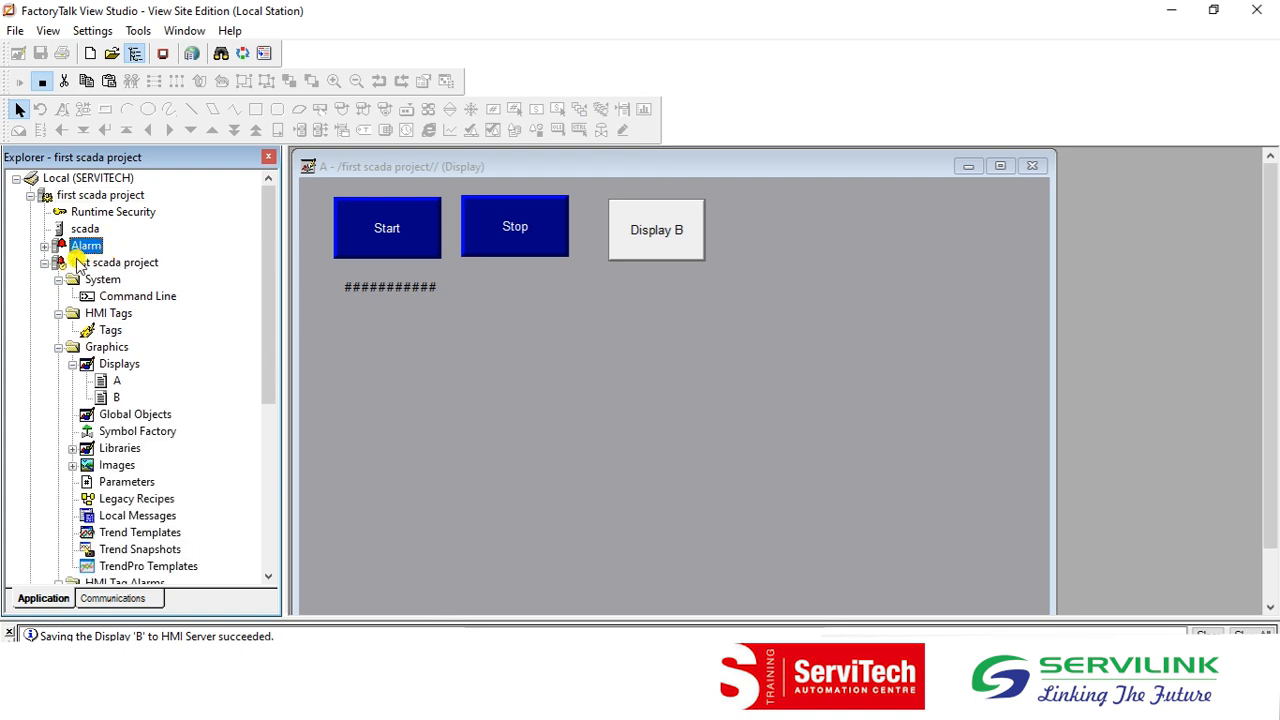
{"action": "left_click", "coordinate": [44, 246]}
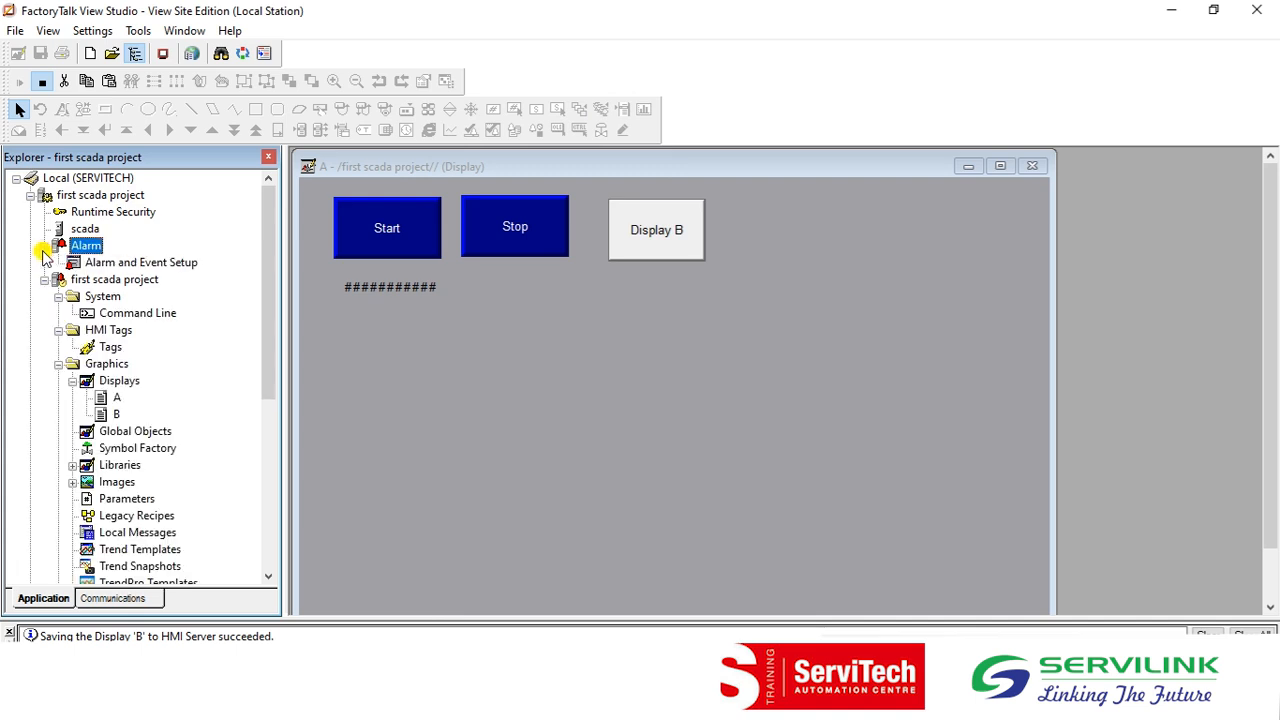
{"action": "double_click", "coordinate": [120, 262]}
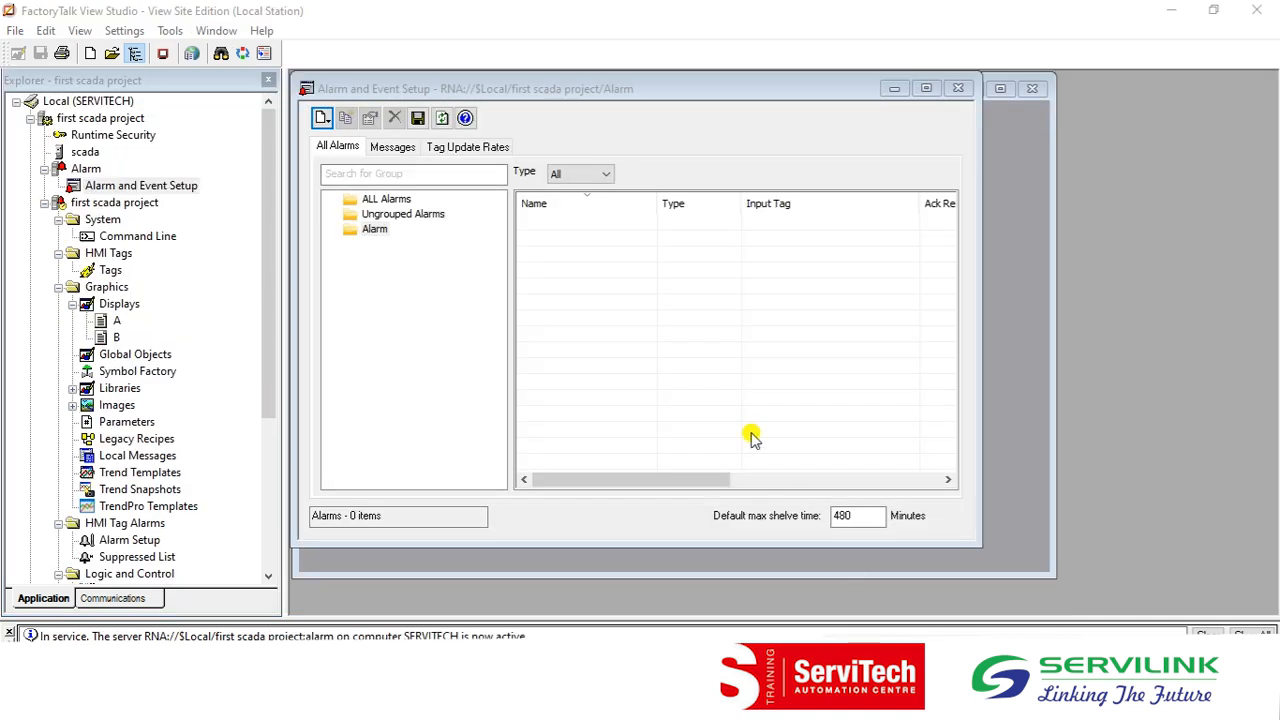
{"action": "left_click", "coordinate": [648, 96]}
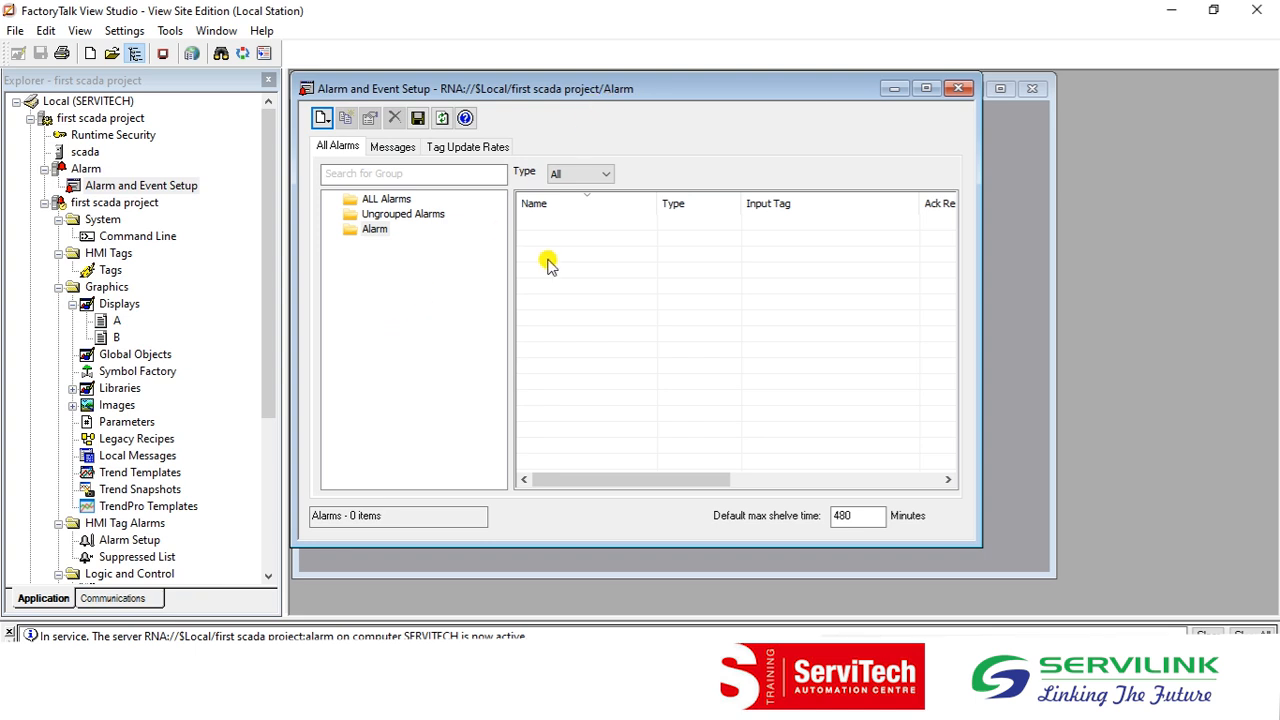
Step: Create a new digital alarm and name it Motor indication
{"action": "left_click", "coordinate": [322, 119]}
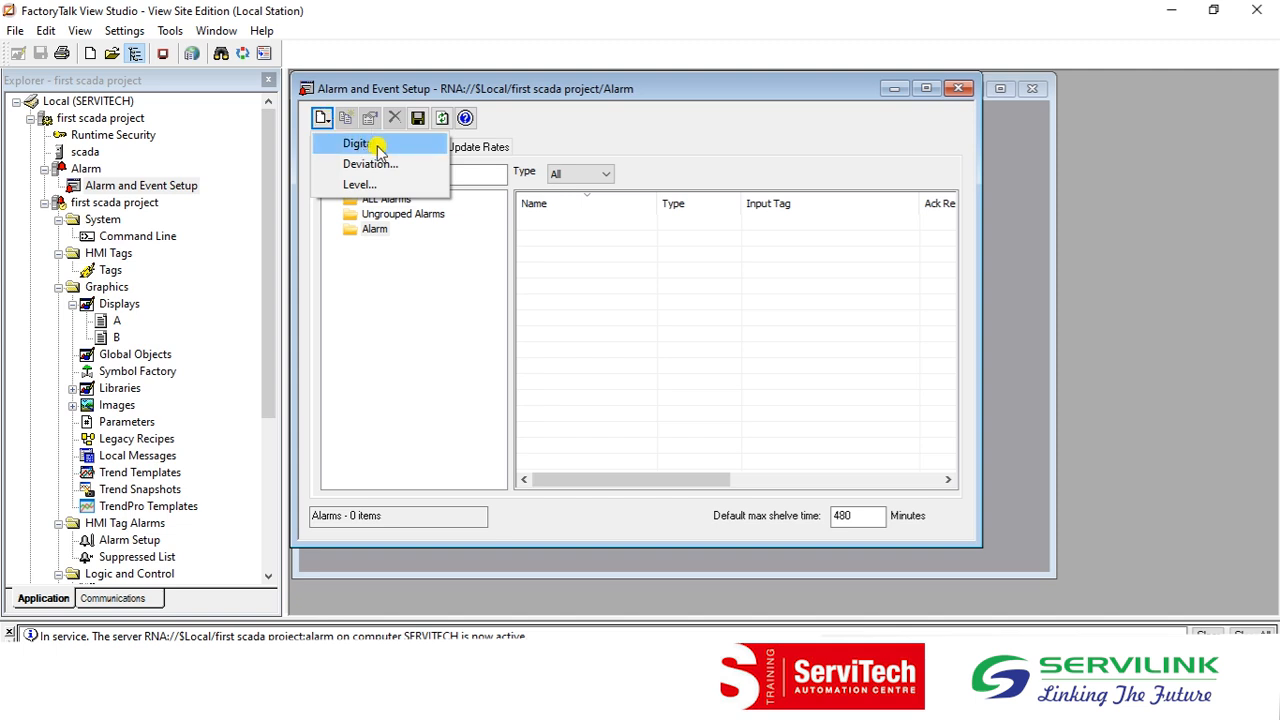
{"action": "left_click", "coordinate": [418, 145]}
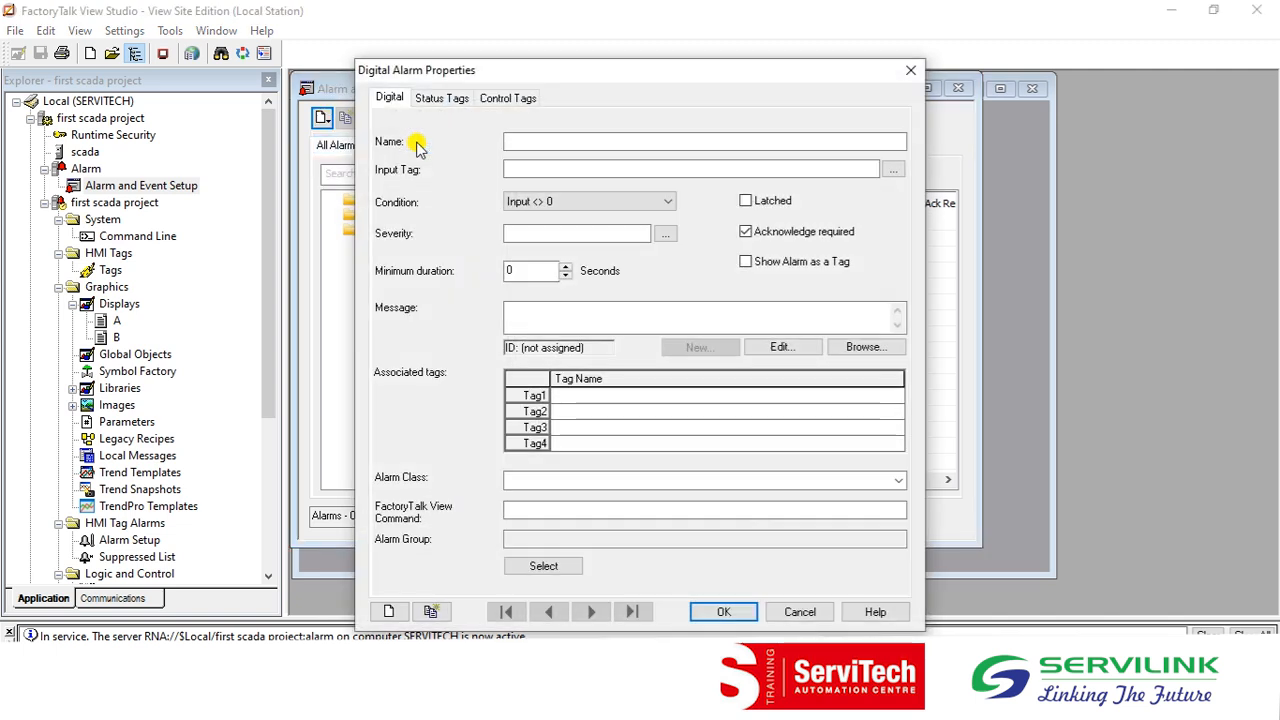
{"action": "left_click", "coordinate": [555, 137]}
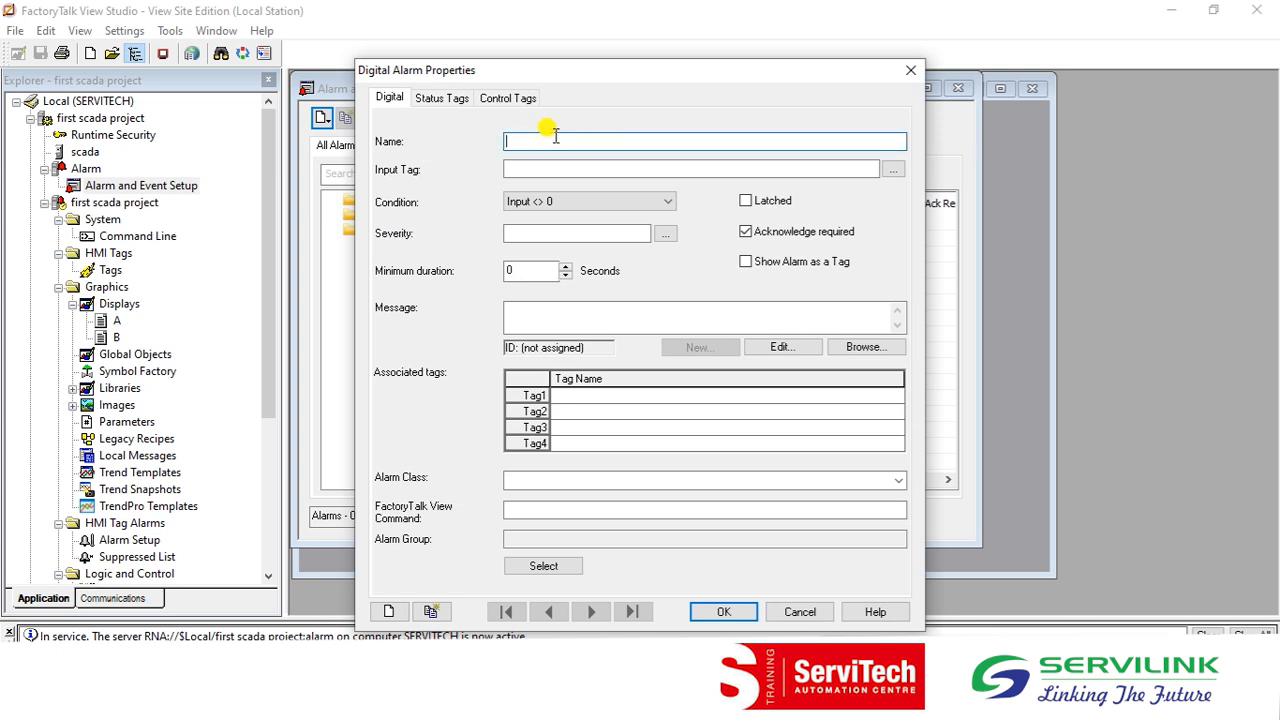
{"action": "type", "text": "Motor "}
{"action": "type", "text": "trip"}
{"action": "key", "text": "BackSpace"}
{"action": "key", "text": "BackSpace"}
{"action": "key", "text": "BackSpace"}
{"action": "key", "text": "BackSpace"}
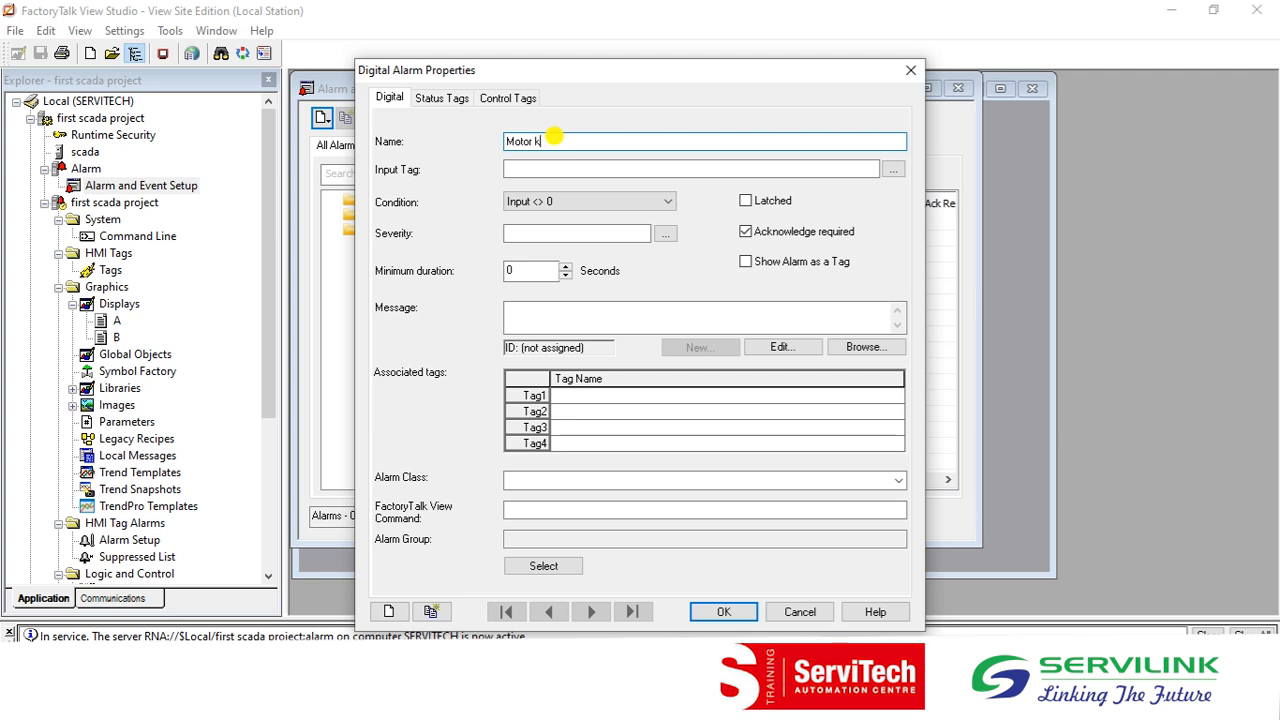
{"action": "type", "text": "inpication"}
Step: Set the digital alarm's input tag to motor and its condition to Input <> 0
{"action": "left_click", "coordinate": [607, 168]}
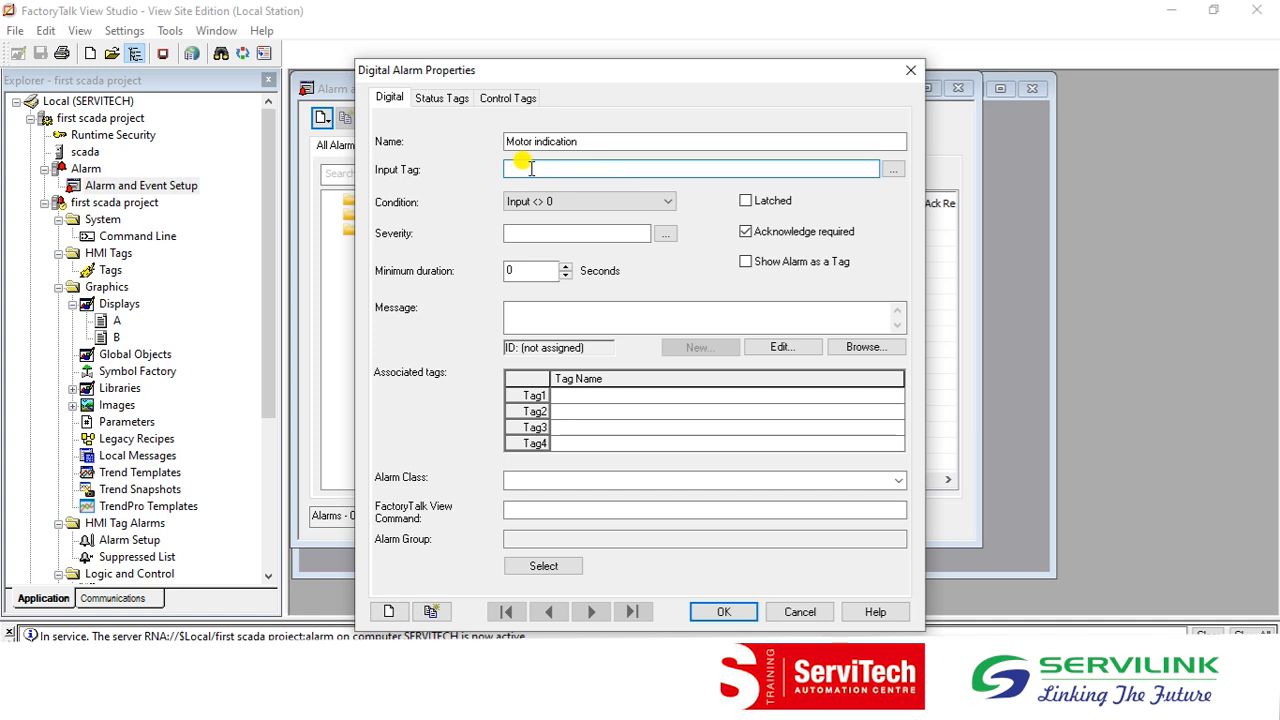
{"action": "type", "text": "mot"}
{"action": "type", "text": "or"}
{"action": "left_click", "coordinate": [528, 210]}
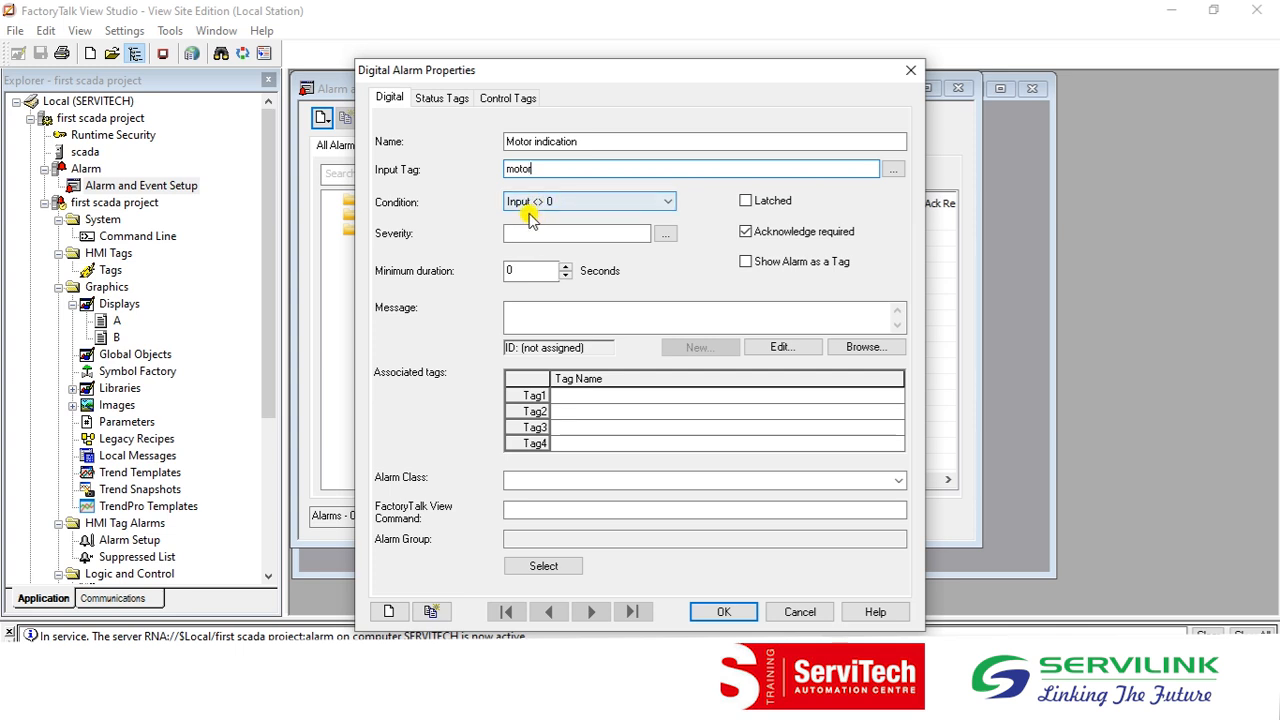
{"action": "left_click", "coordinate": [667, 203]}
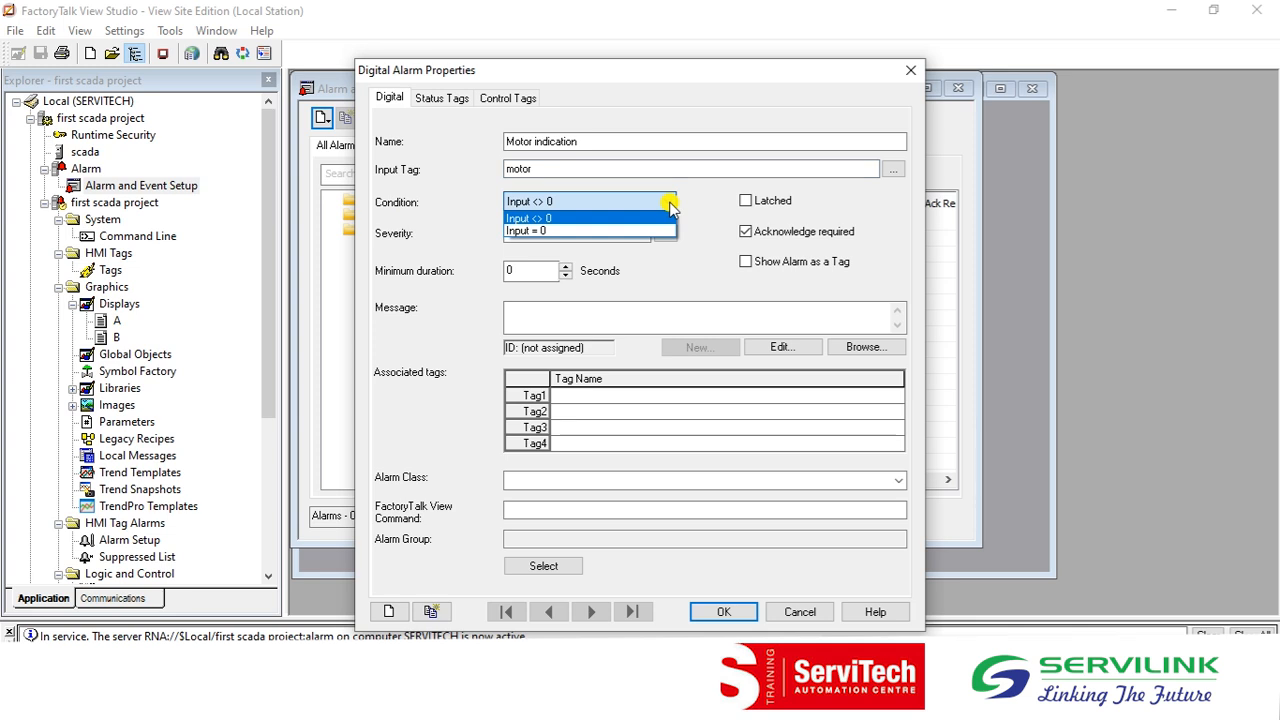
{"action": "left_click", "coordinate": [615, 218]}
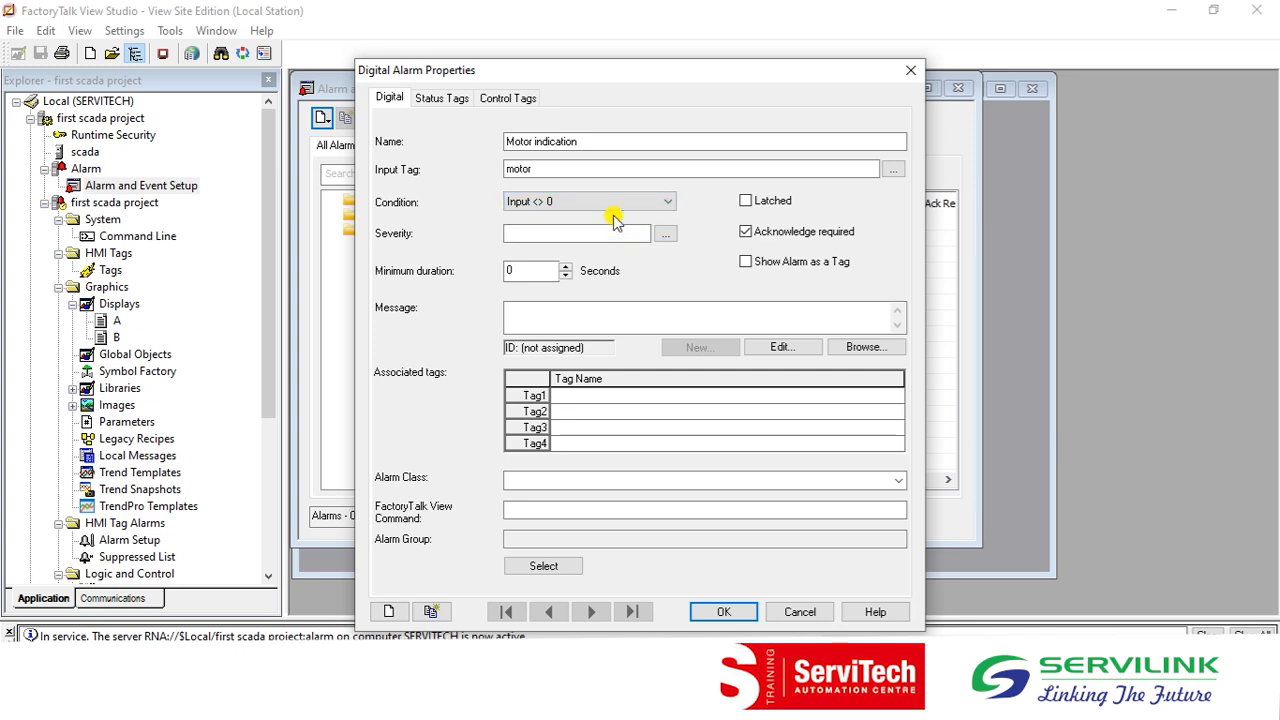
Step: Set the alarm's severity to 1 and its message to "Motor is operated"
{"action": "left_click", "coordinate": [612, 232]}
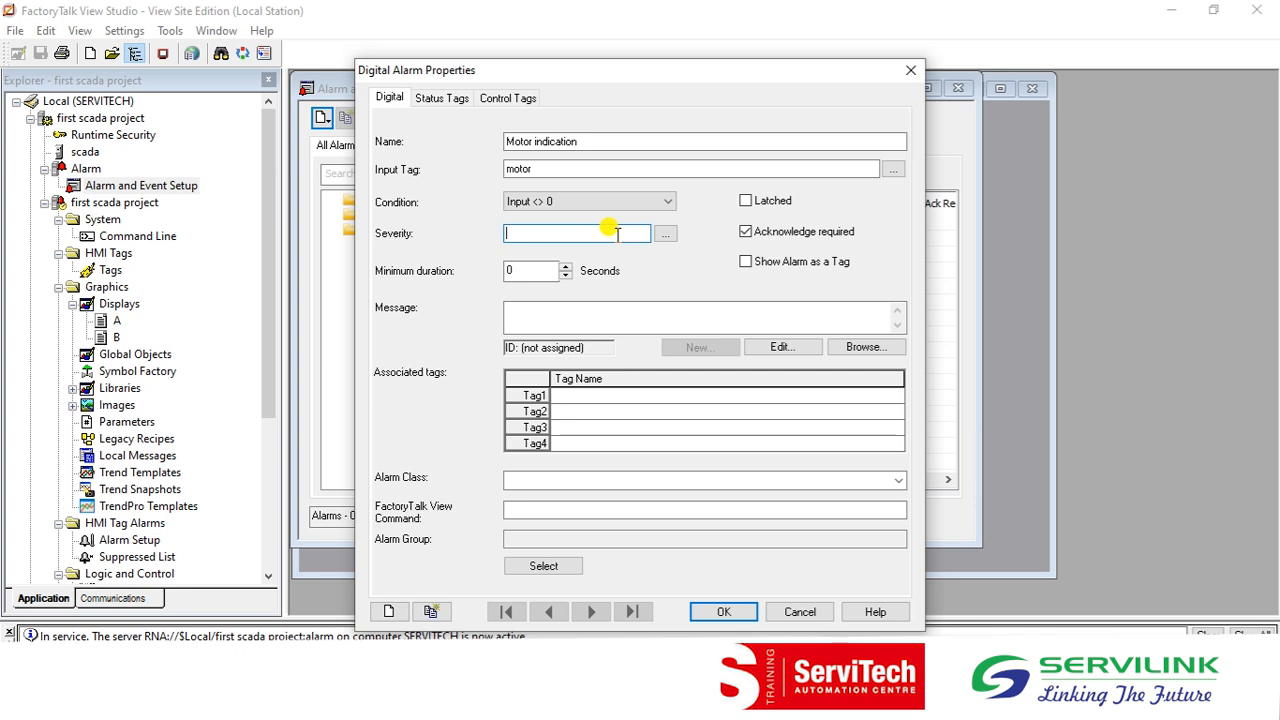
{"action": "type", "text": "1"}
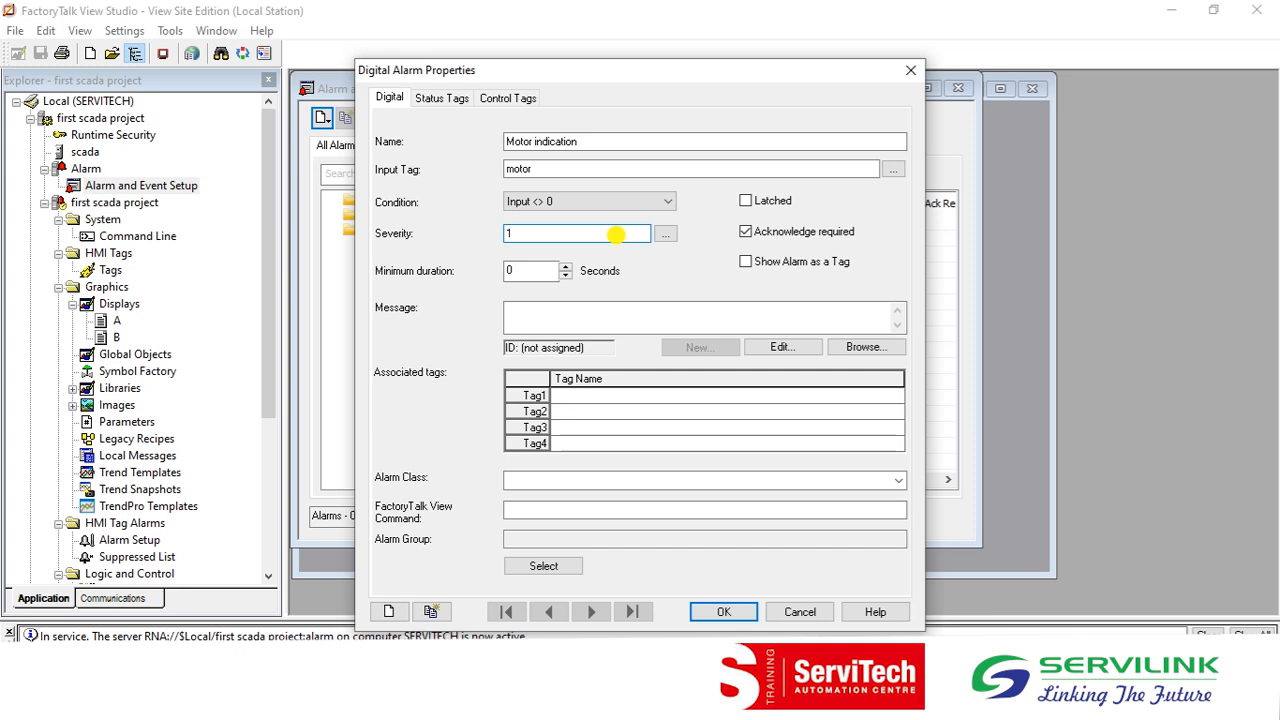
{"action": "left_click", "coordinate": [602, 312]}
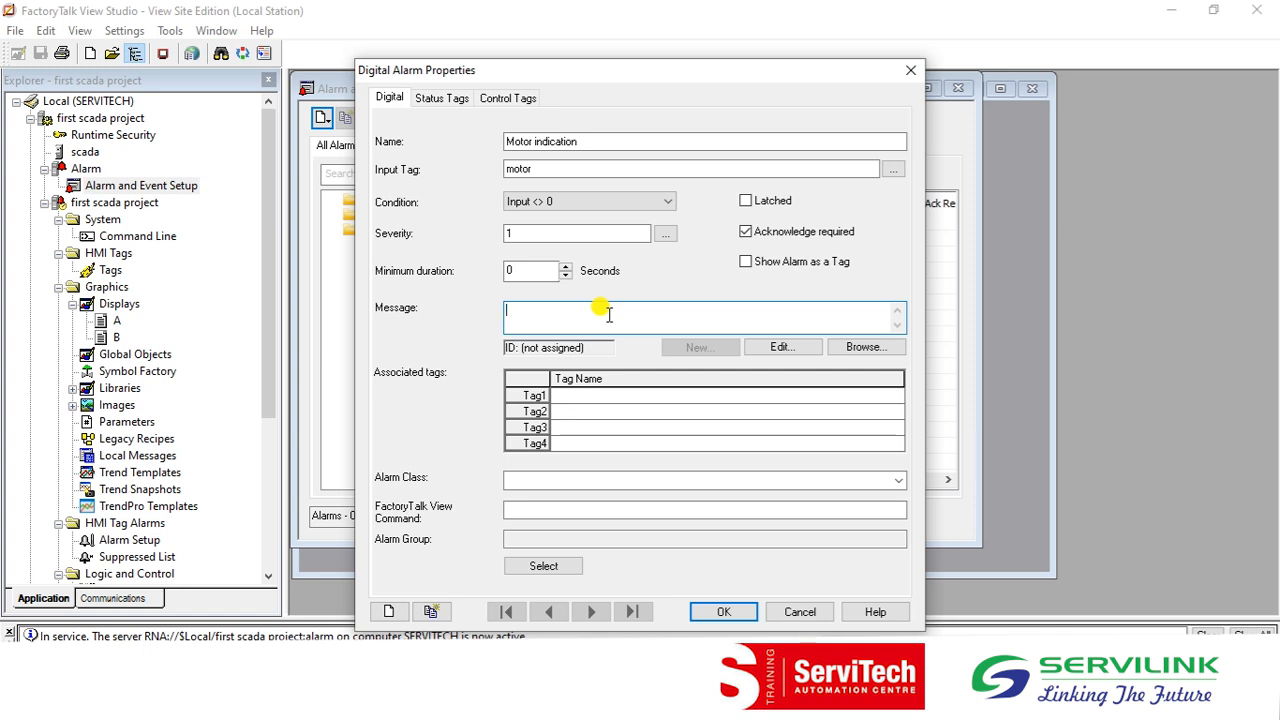
{"action": "type", "text": "Motor is operated"}
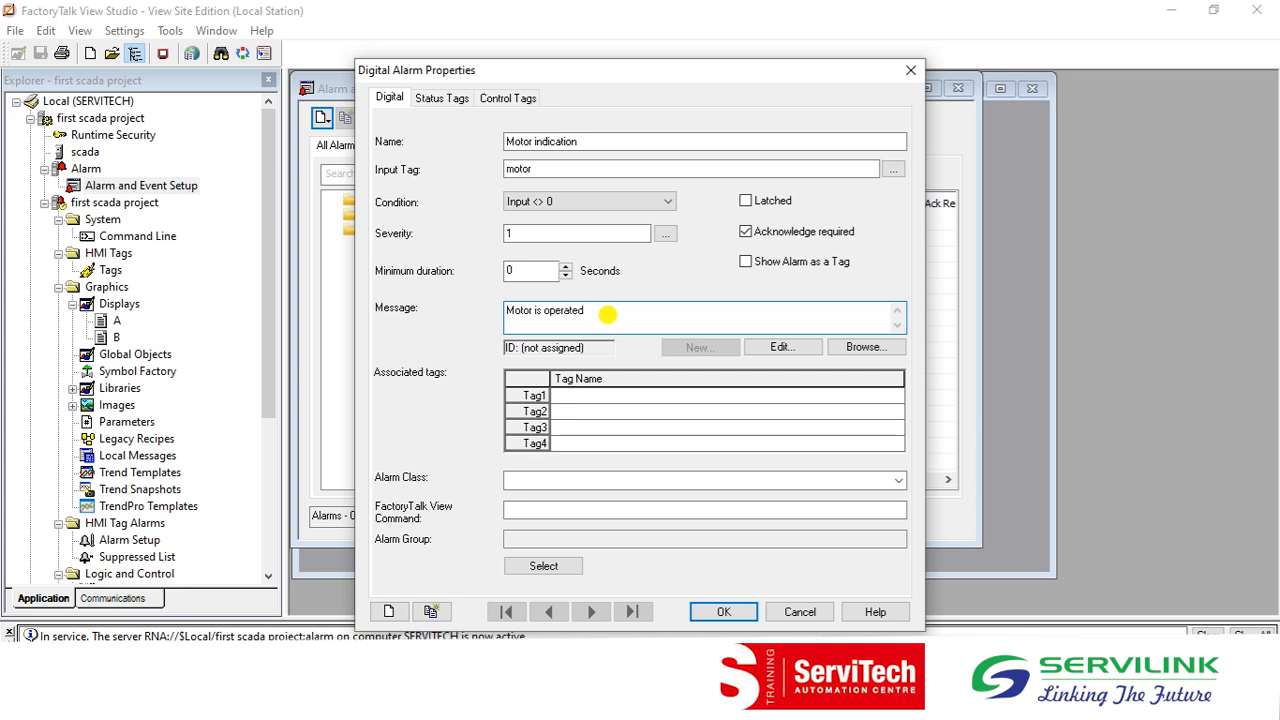
Step: Confirm the digital alarm and close the Alarm and Event Setup, saving the changes
{"action": "left_click", "coordinate": [725, 612]}
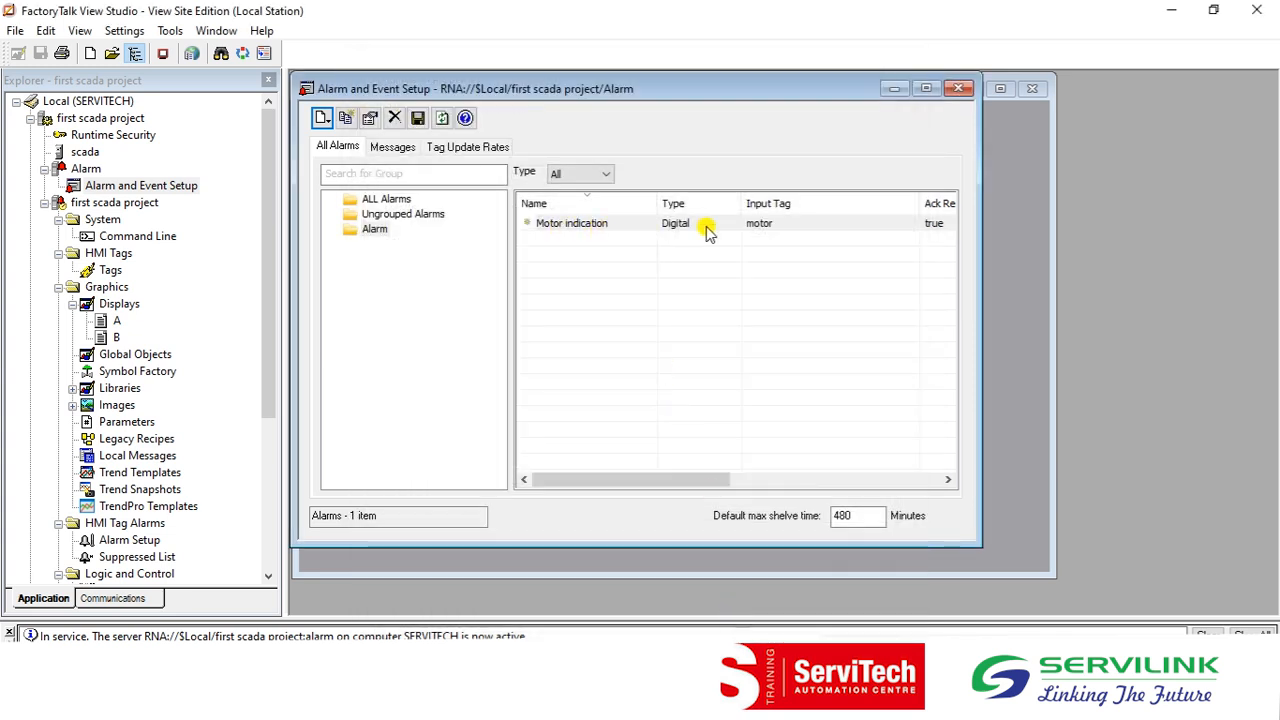
{"action": "left_click", "coordinate": [965, 89]}
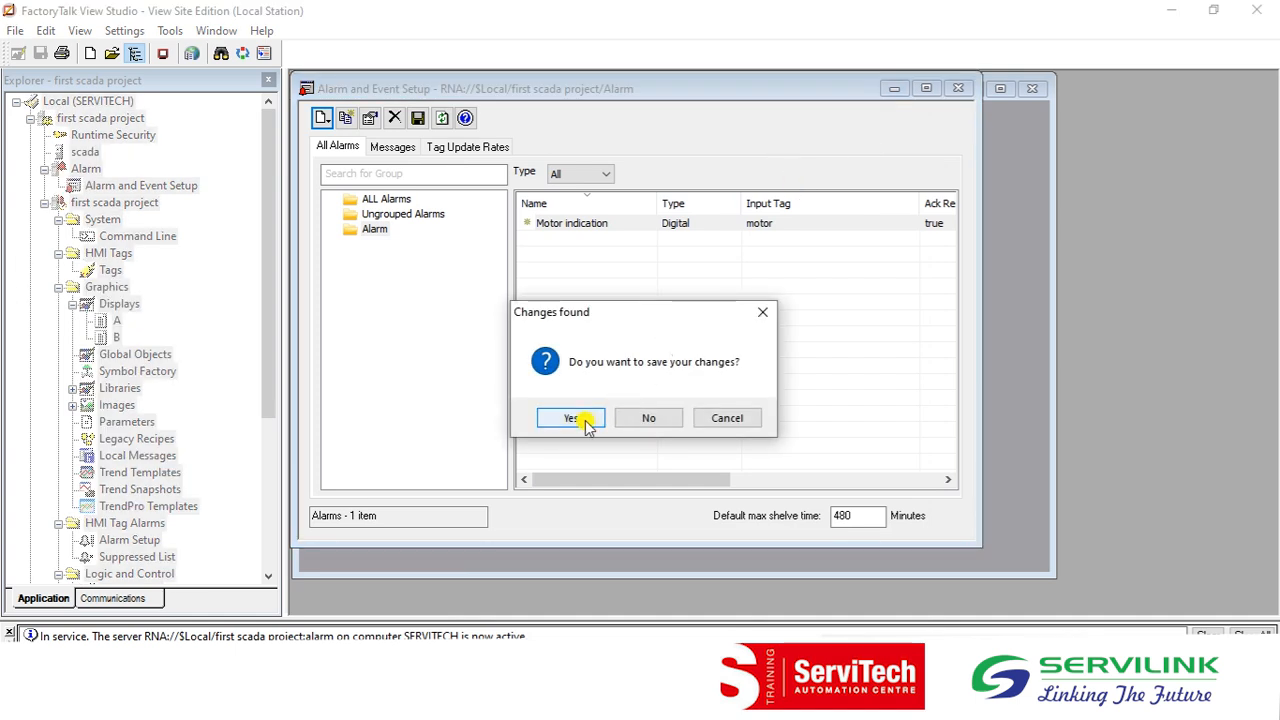
{"action": "left_click", "coordinate": [576, 418]}
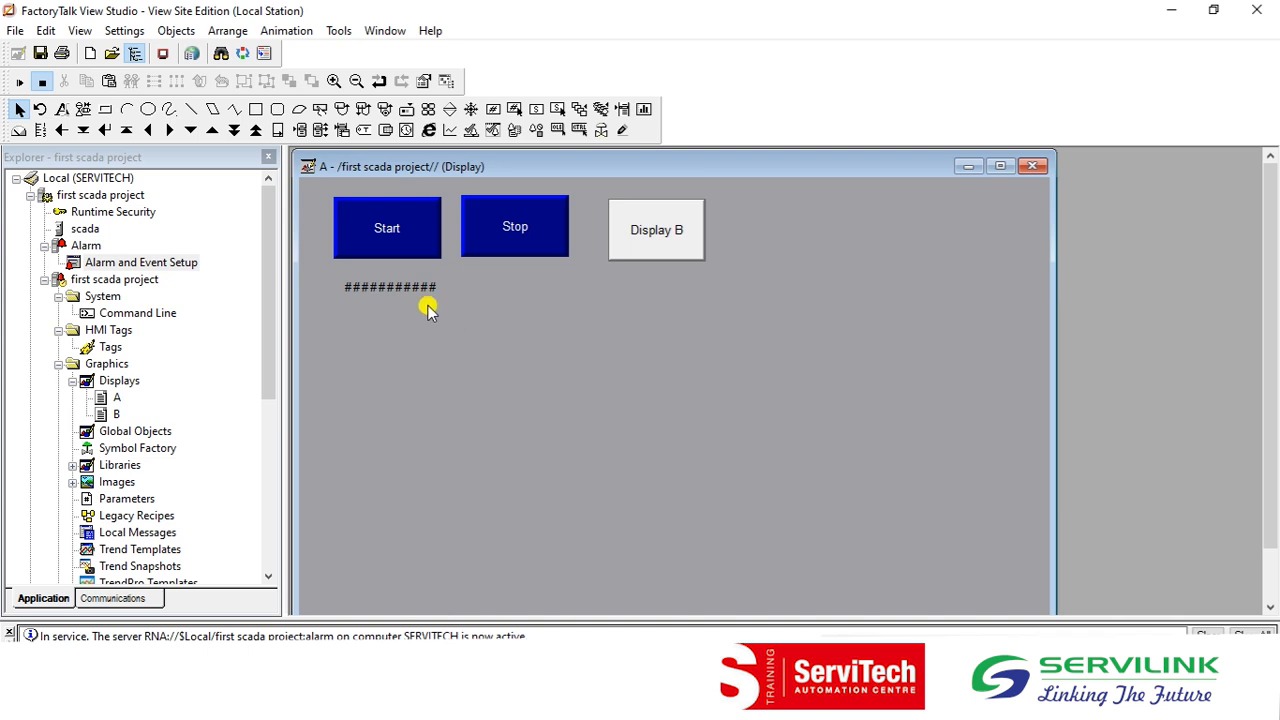
Step: Add an Alarm and Event Summary object below the numeric display on display A, keeping its default properties
{"action": "left_click", "coordinate": [190, 31]}
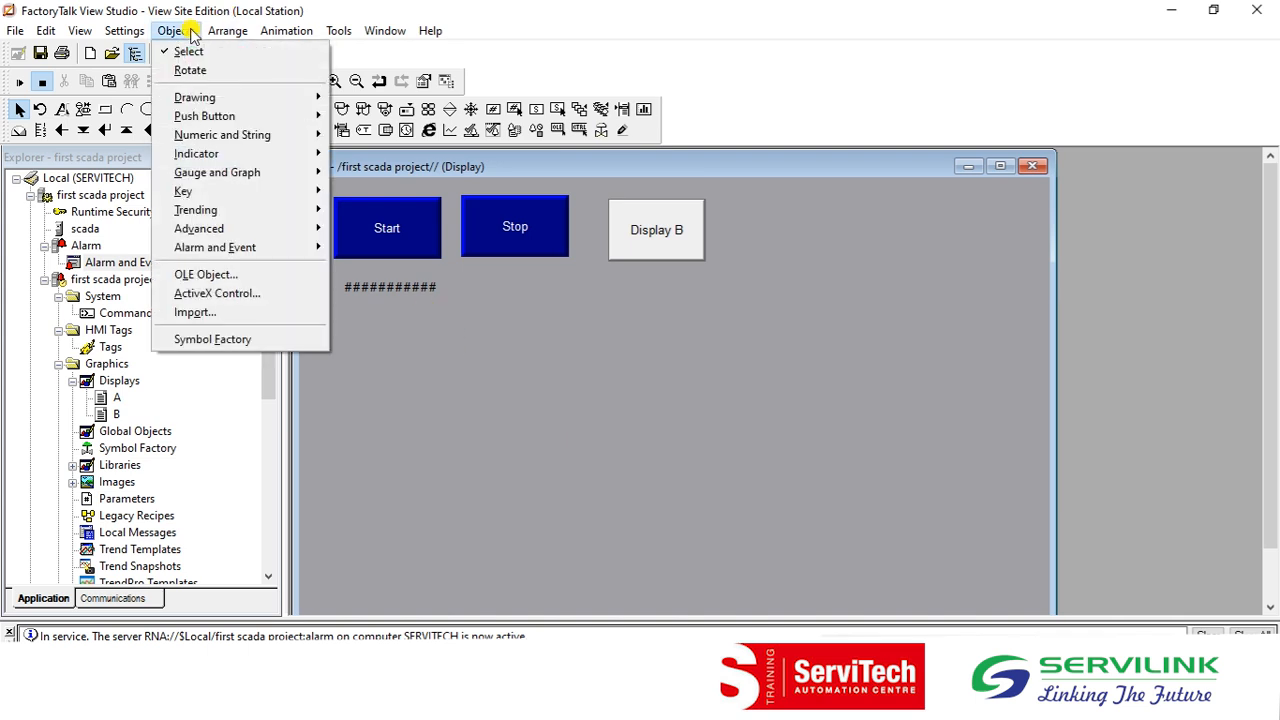
{"action": "mouse_move", "coordinate": [240, 252]}
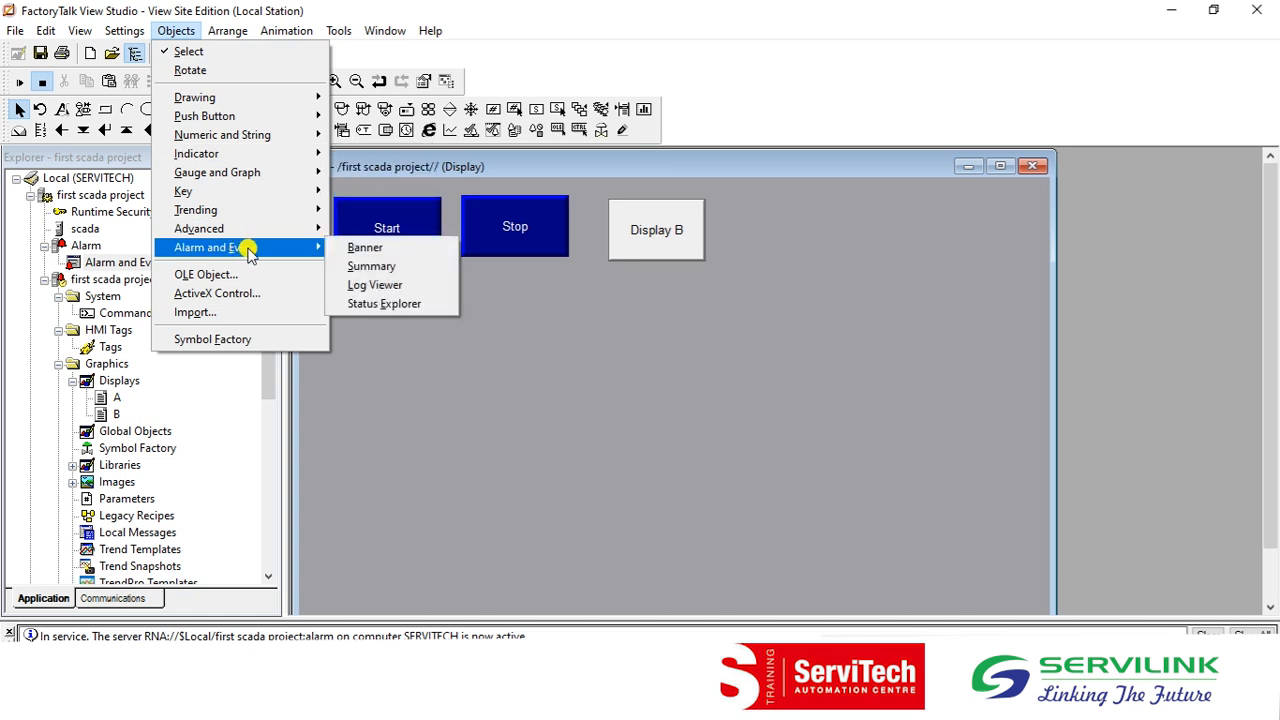
{"action": "left_click", "coordinate": [414, 268]}
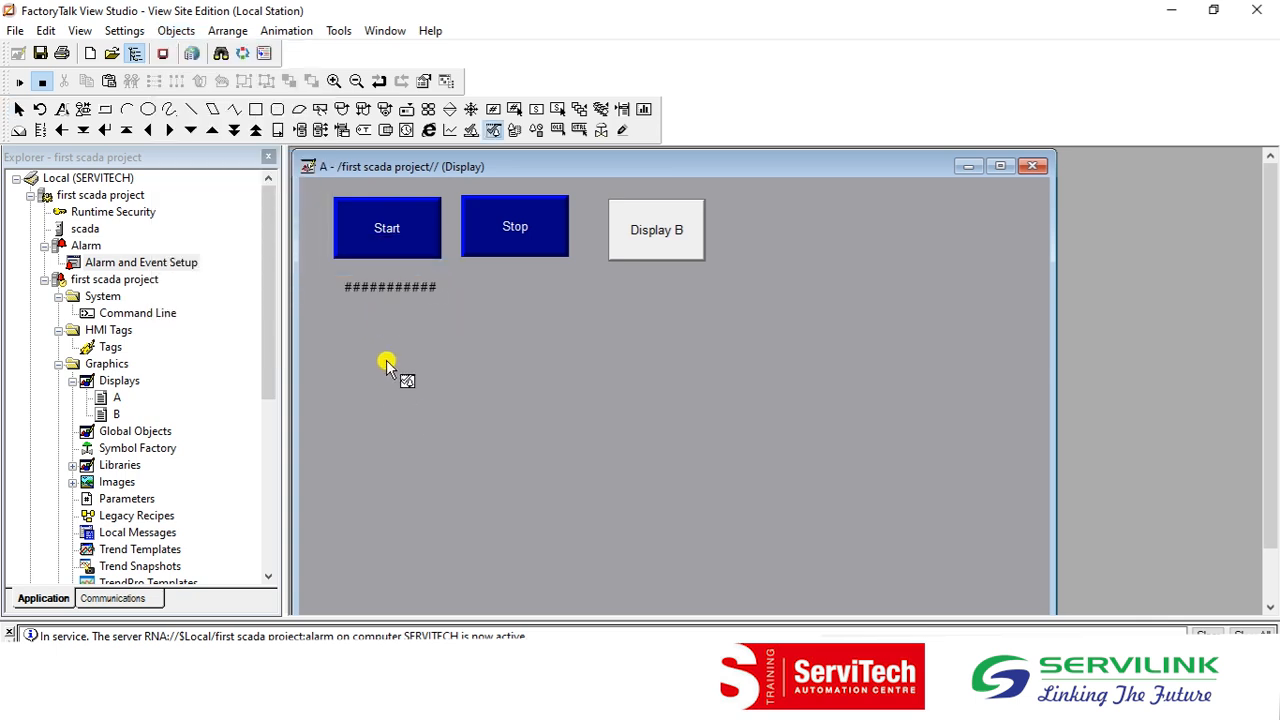
{"action": "left_click_drag", "start_coordinate": [356, 318], "coordinate": [963, 598]}
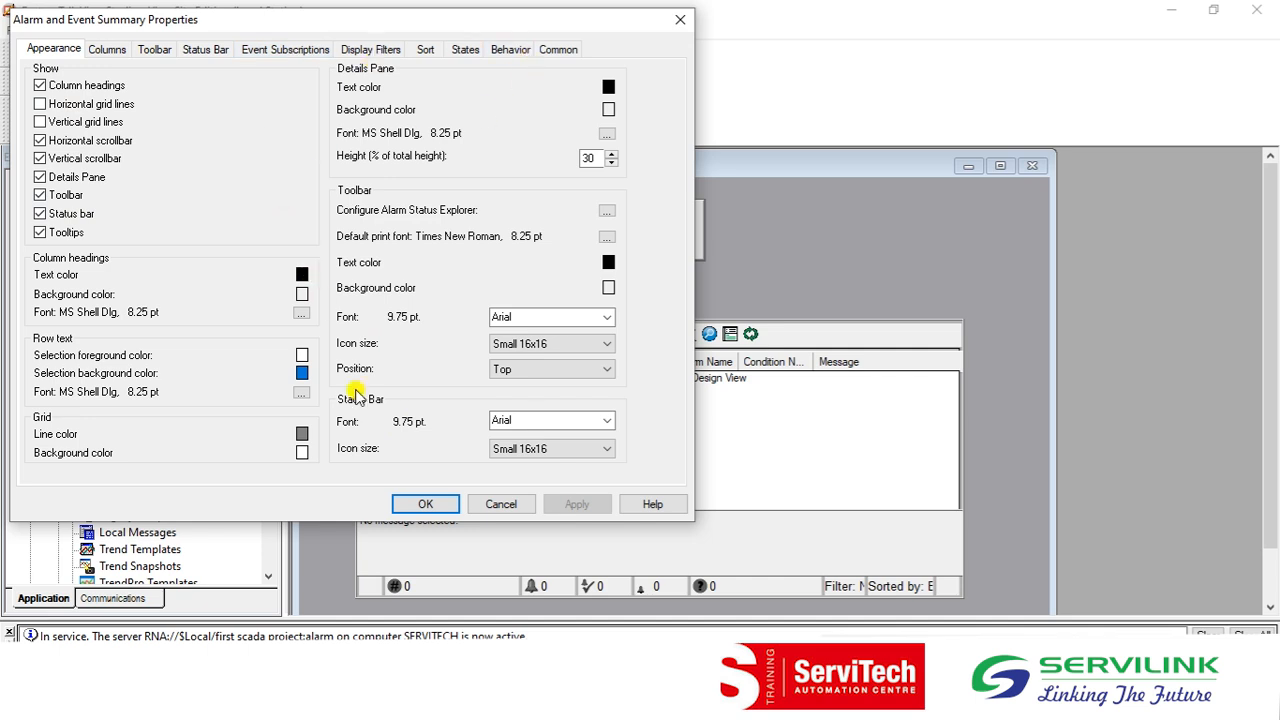
{"action": "left_click", "coordinate": [423, 504]}
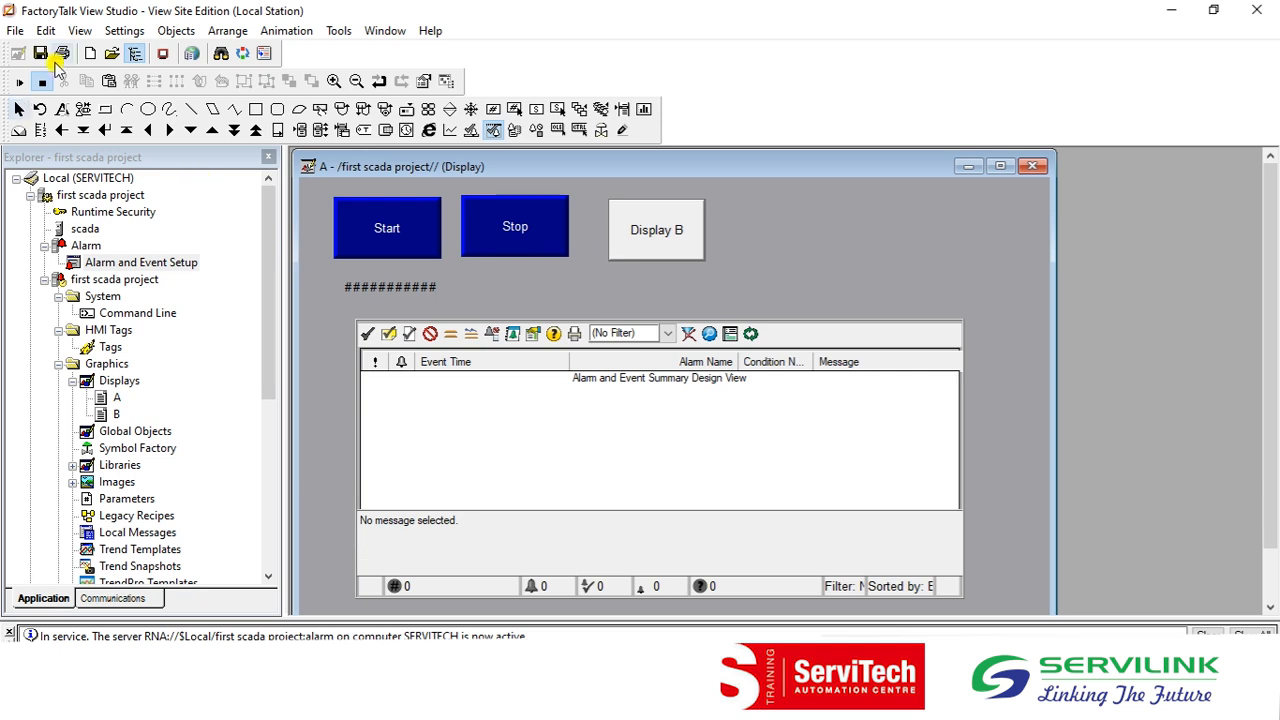
Step: Test-run display A and switch to RSLogix 500 to check the Motor latch output on rung 0000
{"action": "left_click", "coordinate": [19, 82]}
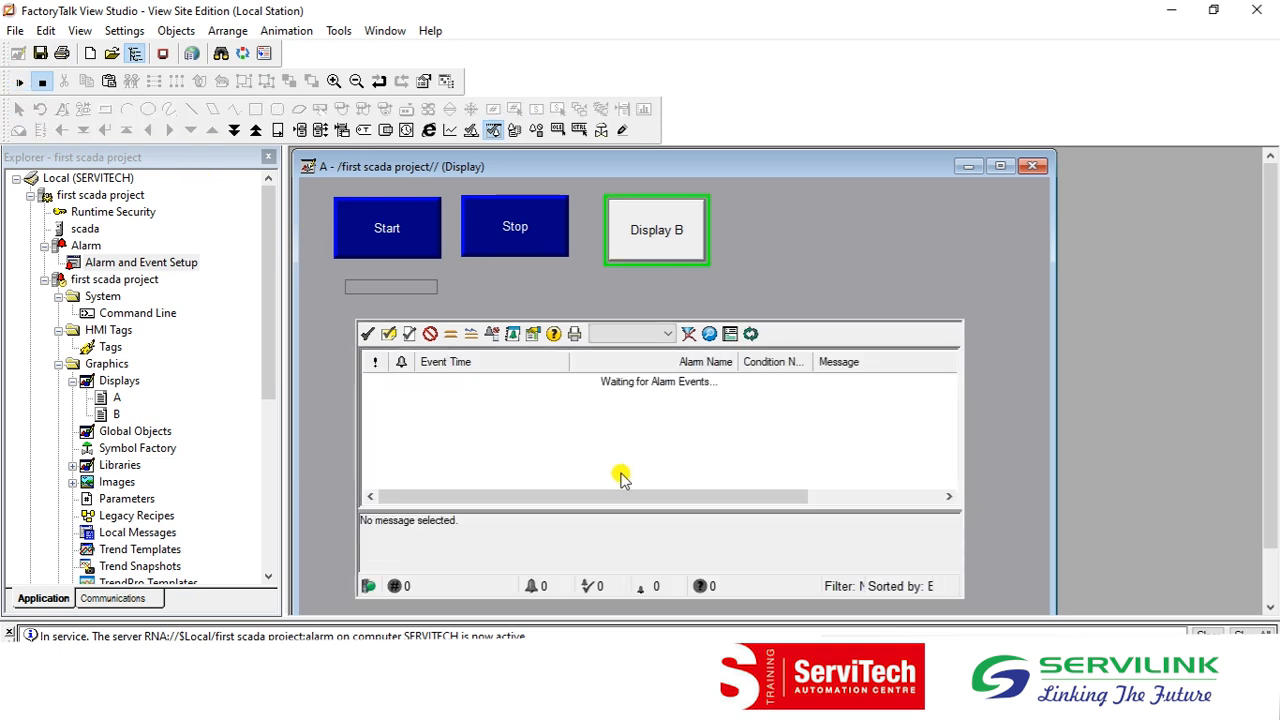
{"action": "mouse_move", "coordinate": [501, 706]}
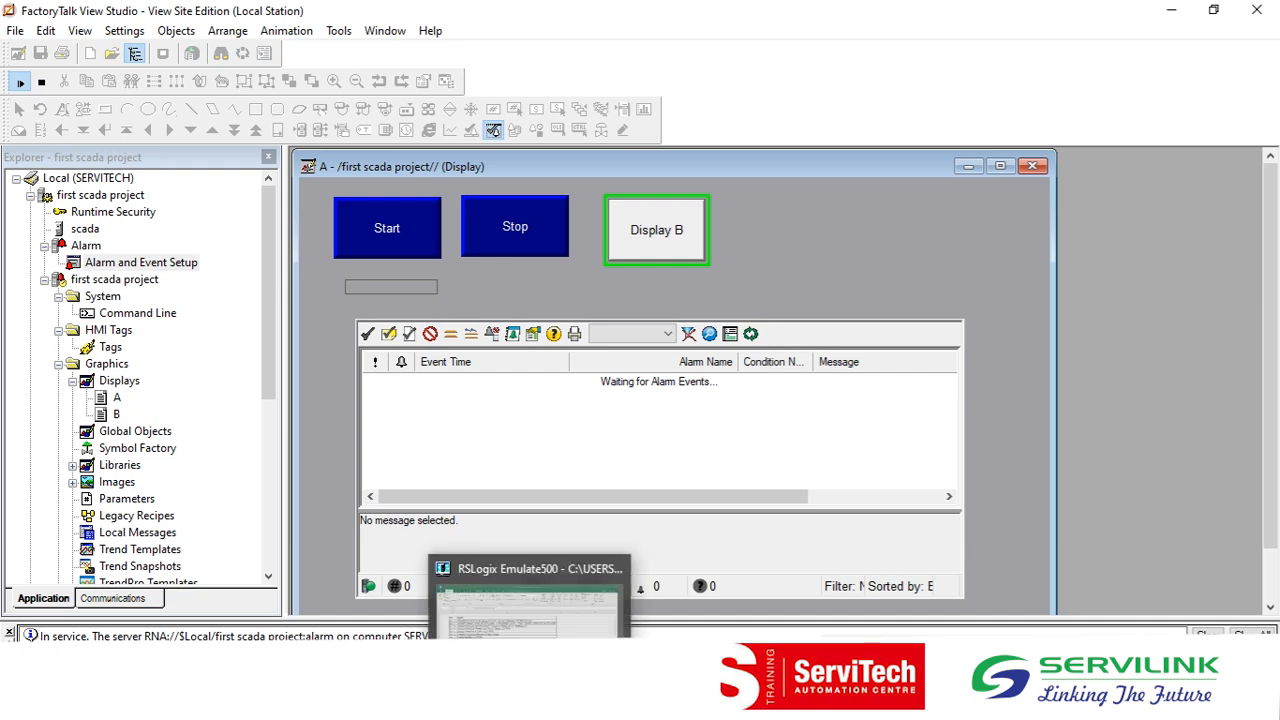
{"action": "left_click", "coordinate": [468, 706]}
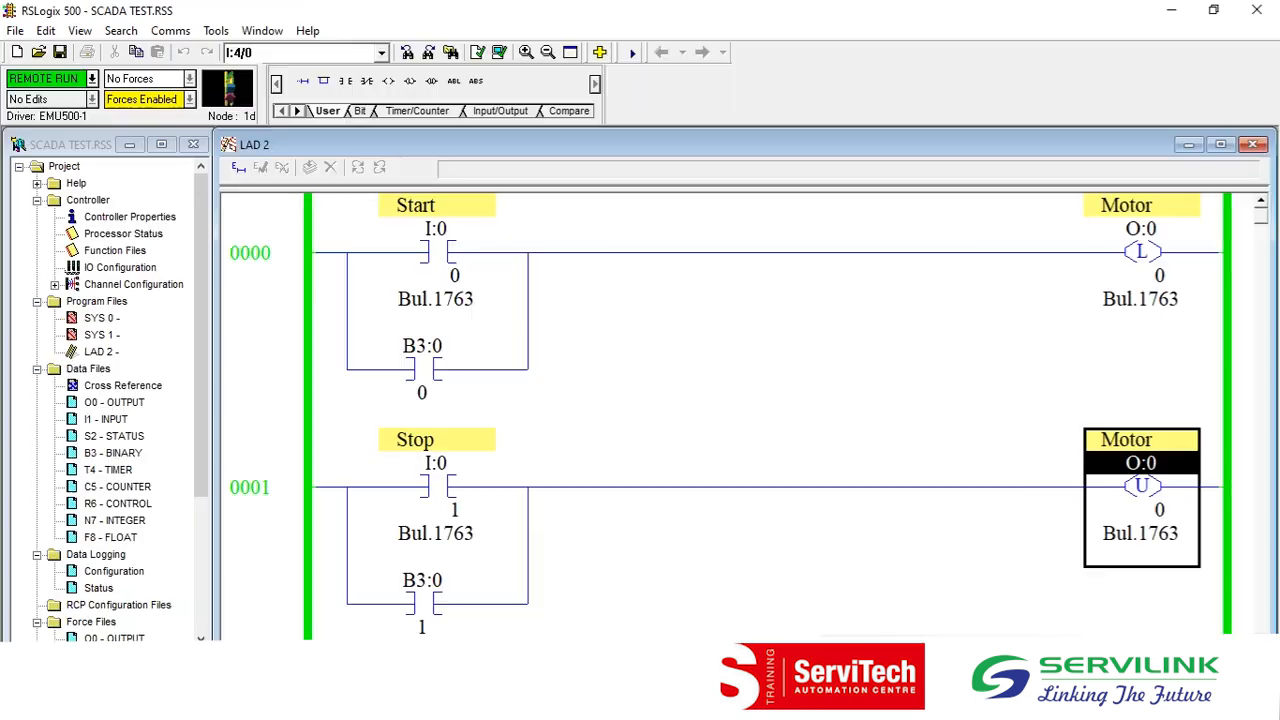
{"action": "left_click", "coordinate": [1175, 237]}
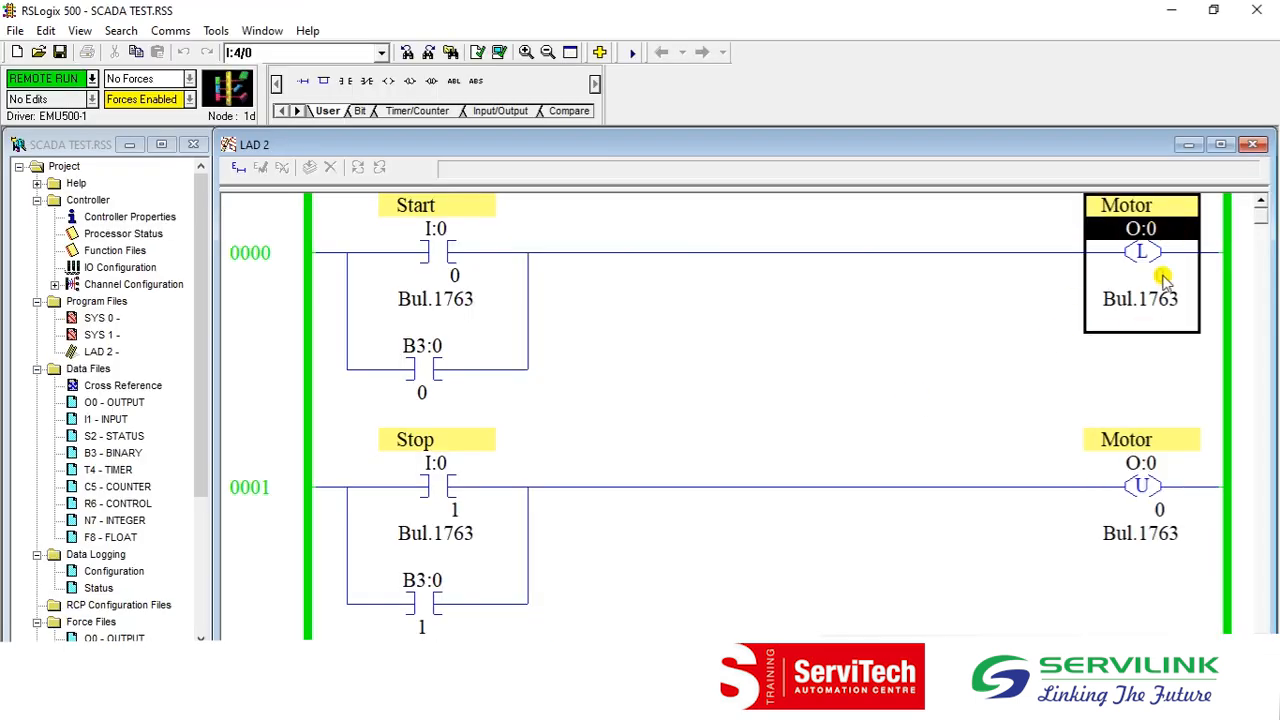
Step: Return to display A, start the motor, and check the Motor outputs in the RSLogix 500 ladder
{"action": "left_click", "coordinate": [1166, 13]}
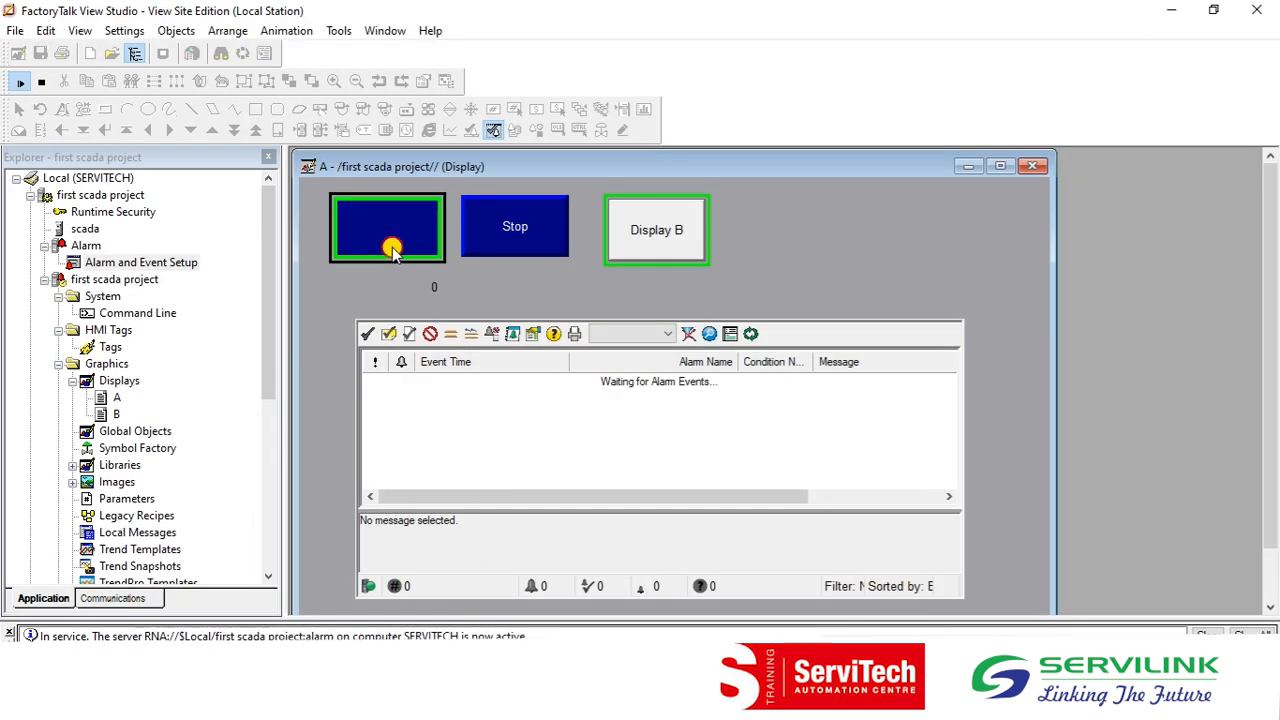
{"action": "left_click", "coordinate": [403, 447]}
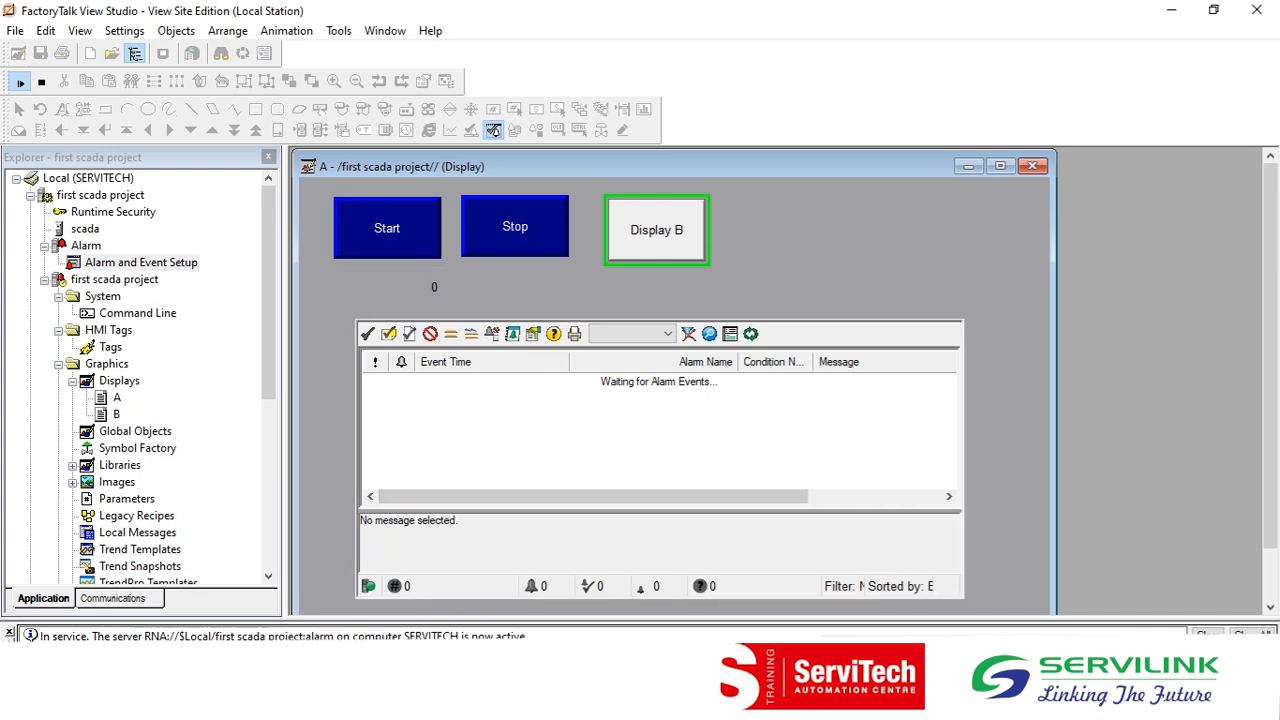
{"action": "left_click", "coordinate": [467, 704]}
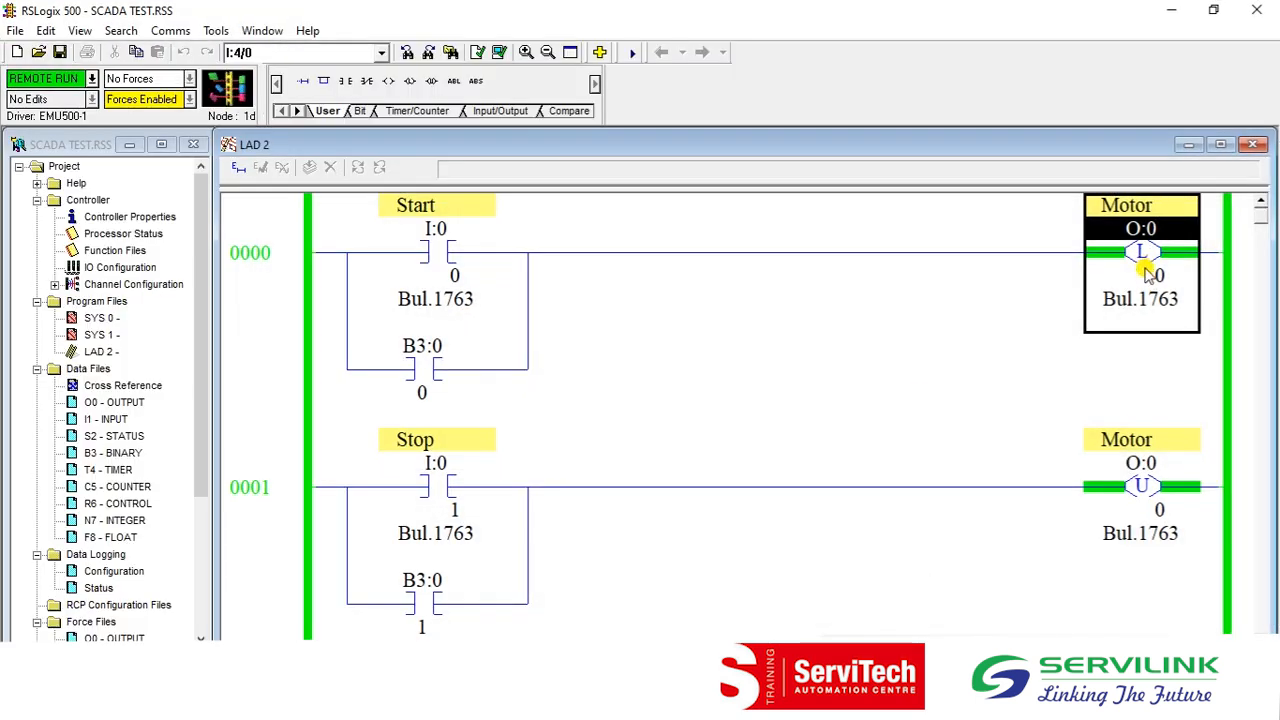
{"action": "left_click", "coordinate": [1177, 9]}
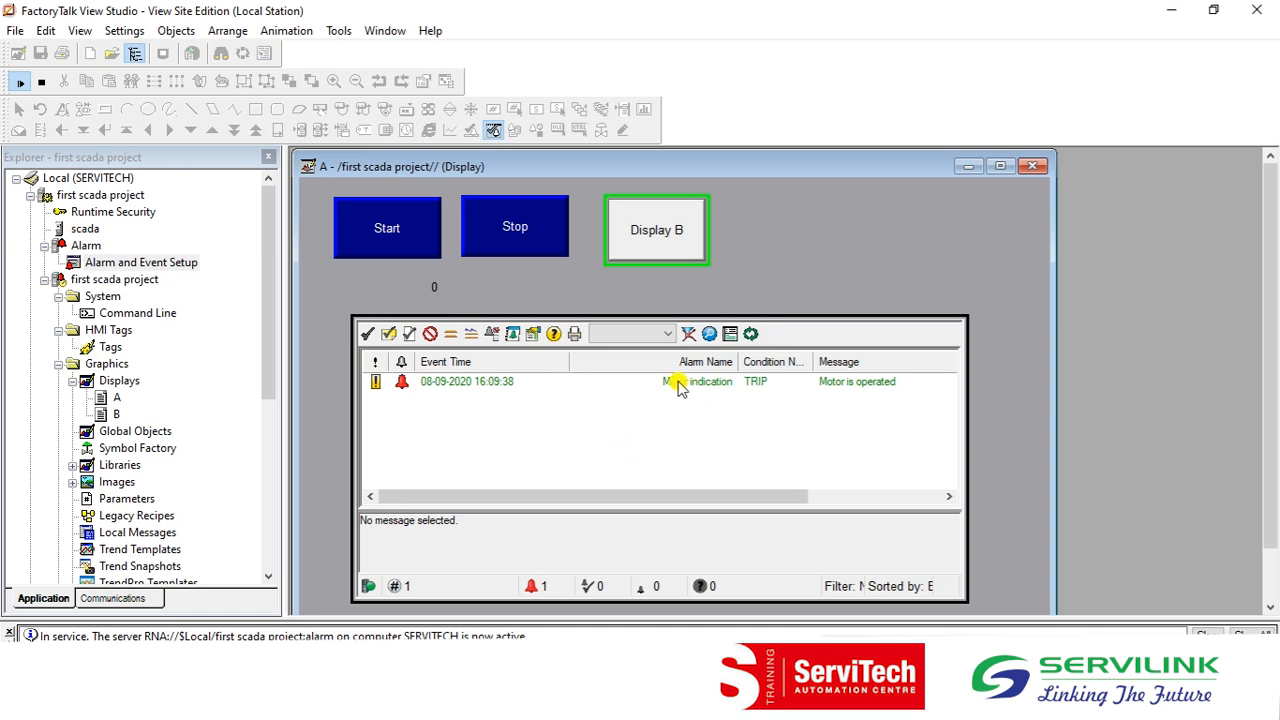
Step: Examine the motor alarm's columns in the alarm summary and select the alarm to view its details
{"action": "left_click_drag", "start_coordinate": [733, 497], "coordinate": [808, 486]}
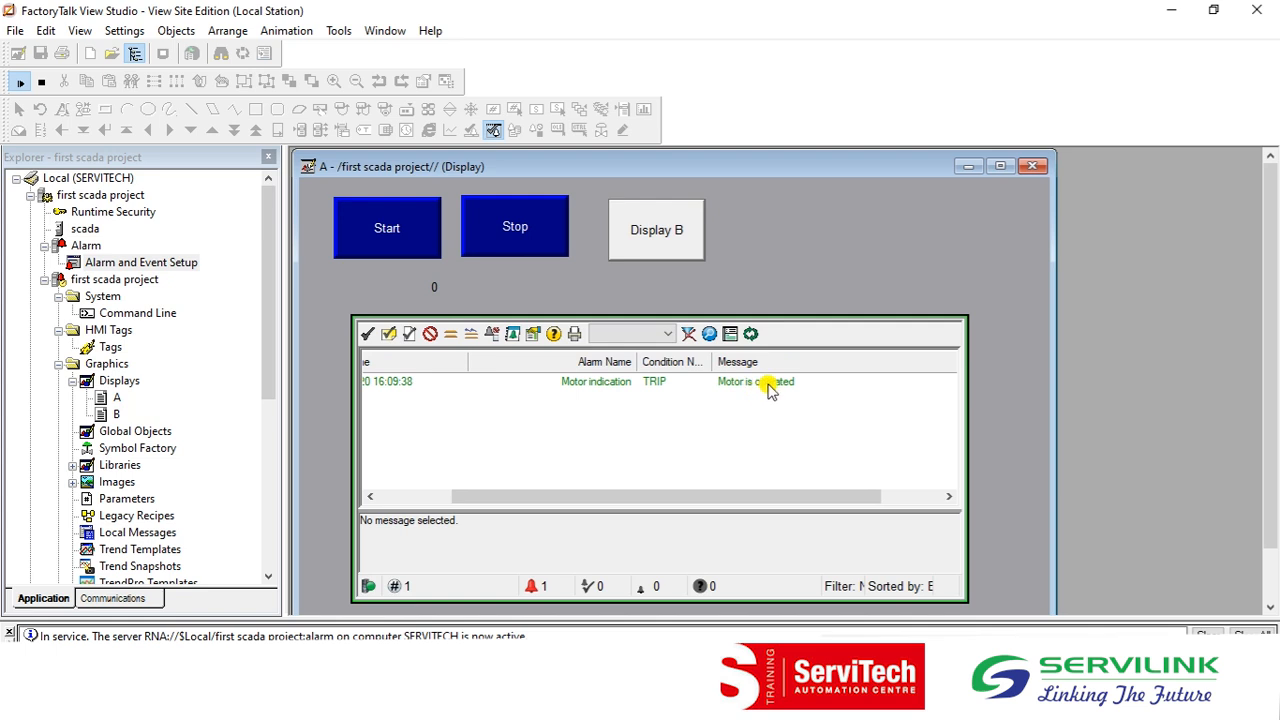
{"action": "left_click_drag", "start_coordinate": [724, 494], "coordinate": [580, 499]}
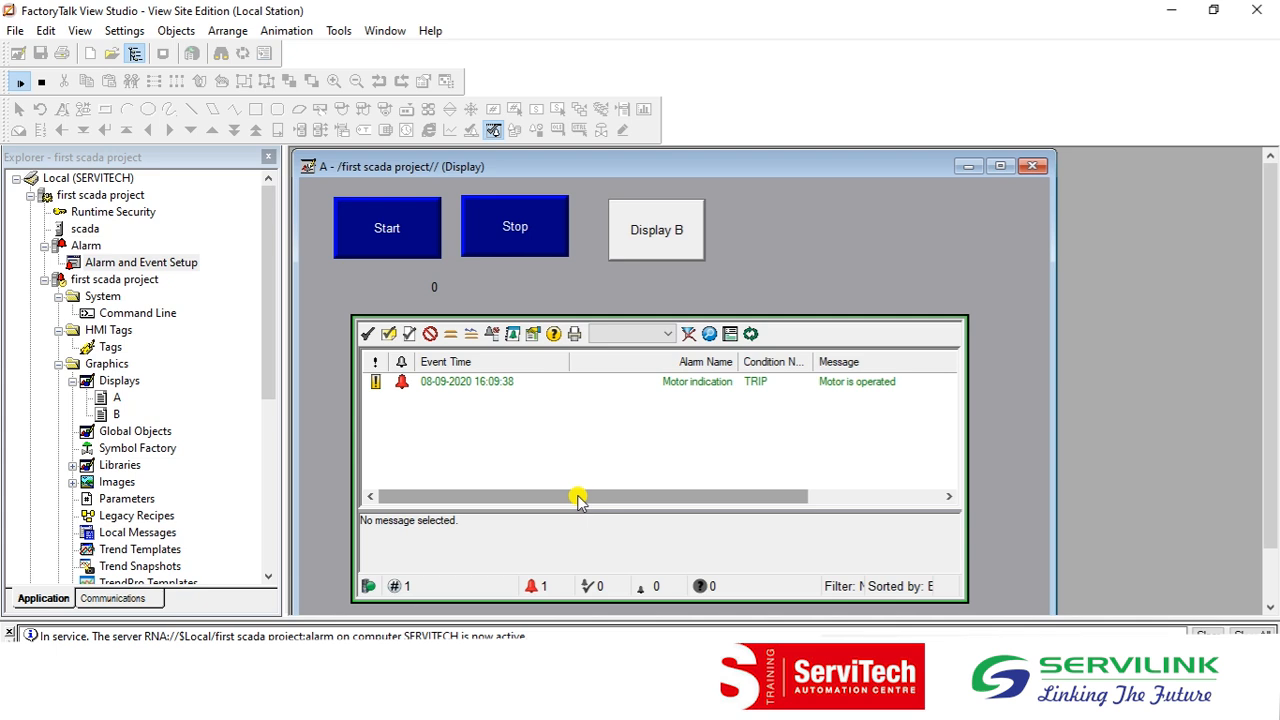
{"action": "left_click", "coordinate": [465, 385]}
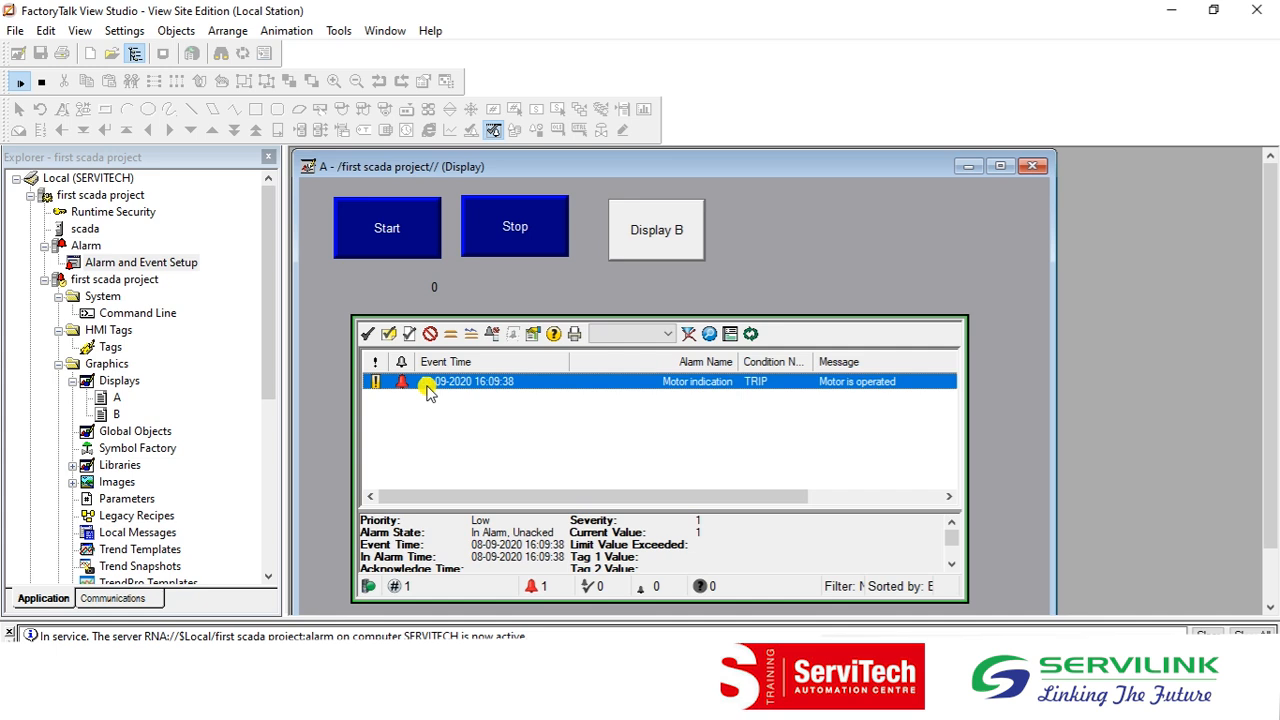
Step: Stop the motor from display A, check the Motor outputs in RSLogix 500, and return to the alarm summary
{"action": "left_click", "coordinate": [510, 224]}
{"action": "left_click", "coordinate": [640, 705]}
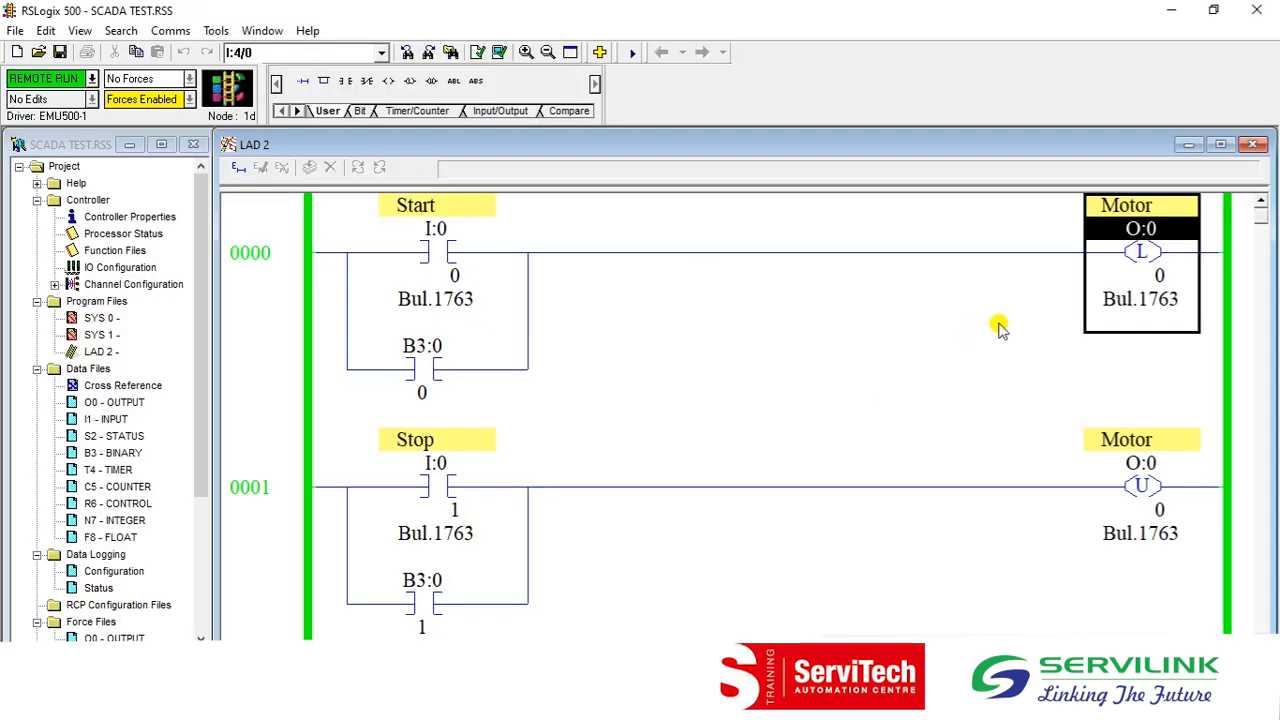
{"action": "left_click", "coordinate": [1171, 10]}
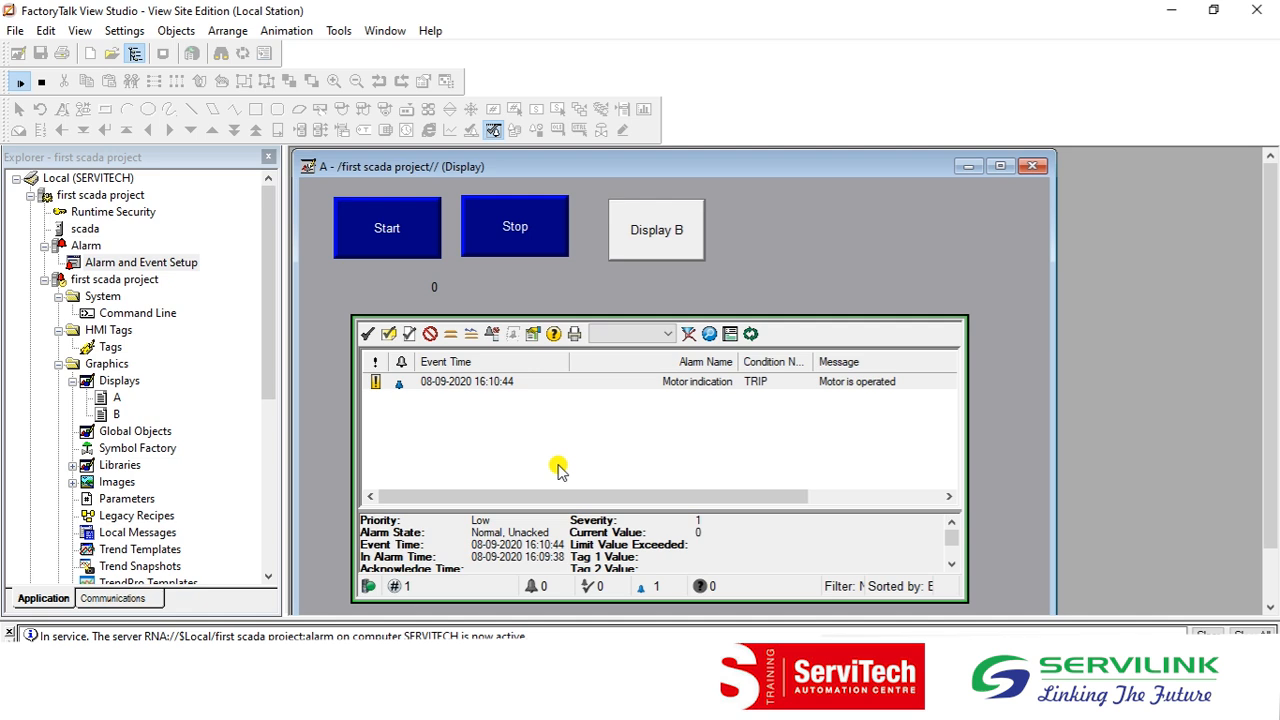
Step: End the test run of display A and open the Alarm and Event Setup
{"action": "left_click", "coordinate": [46, 86]}
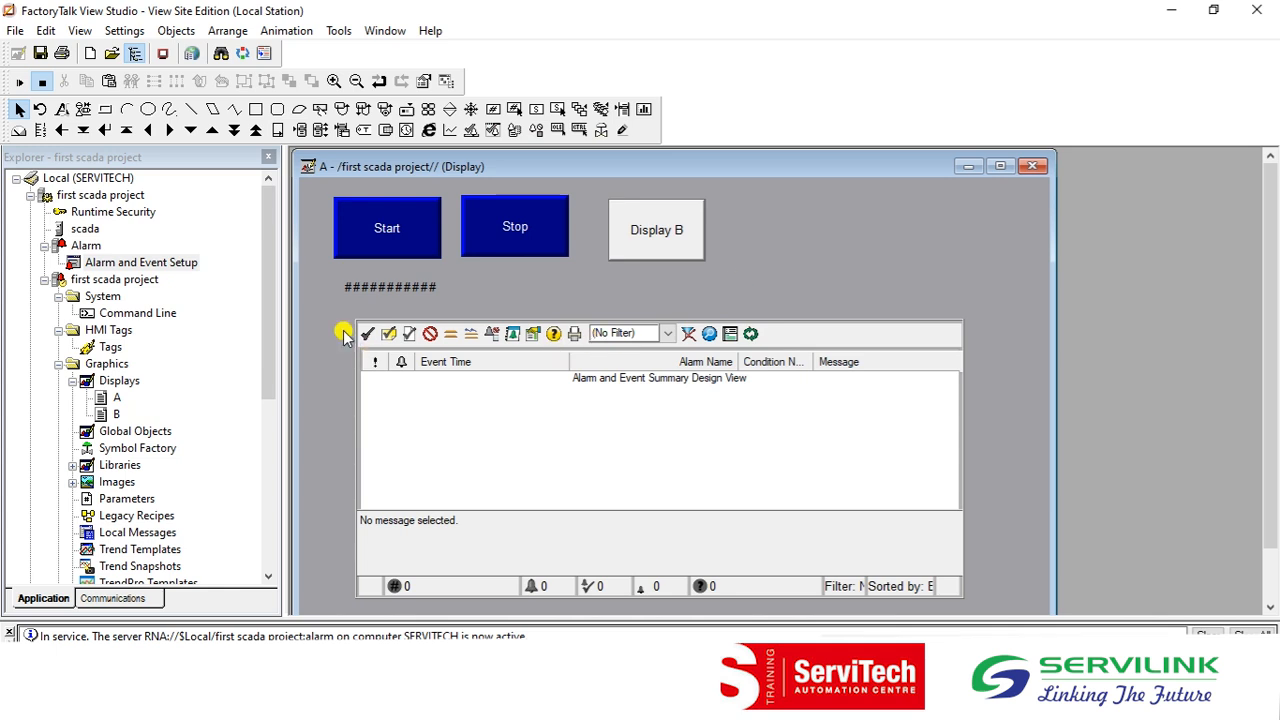
{"action": "left_click", "coordinate": [188, 263]}
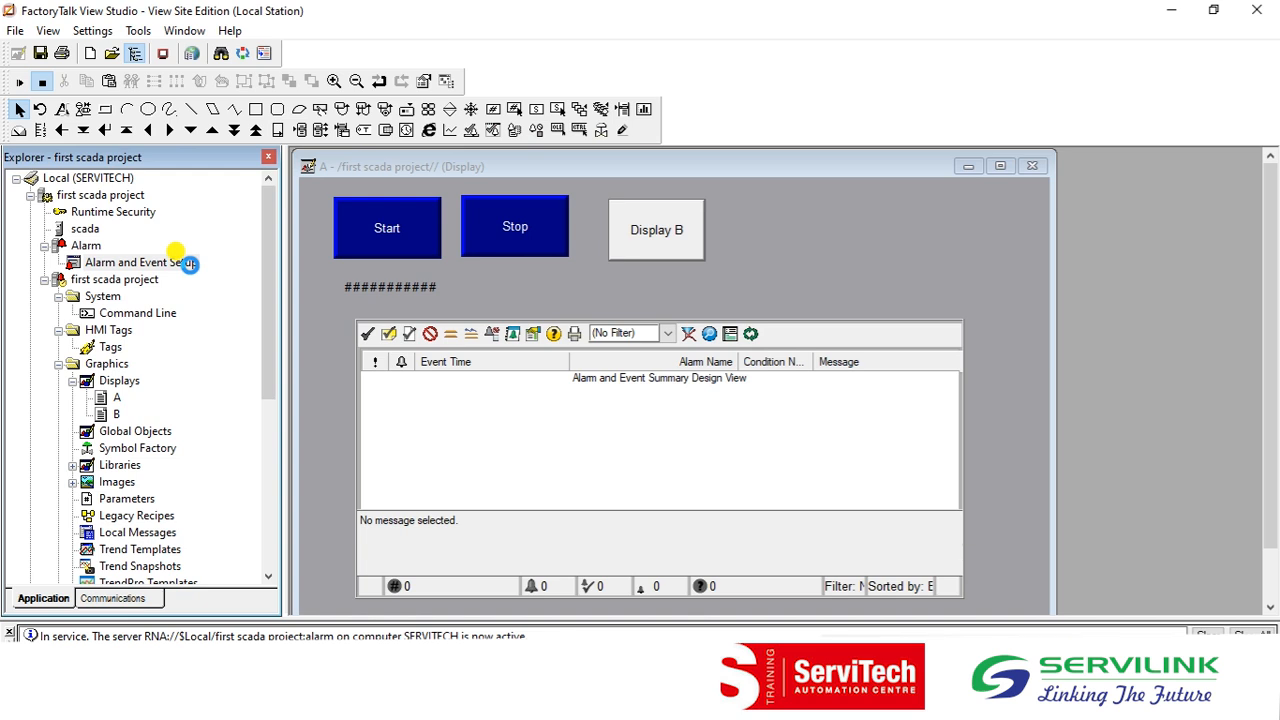
{"action": "double_click", "coordinate": [190, 263]}
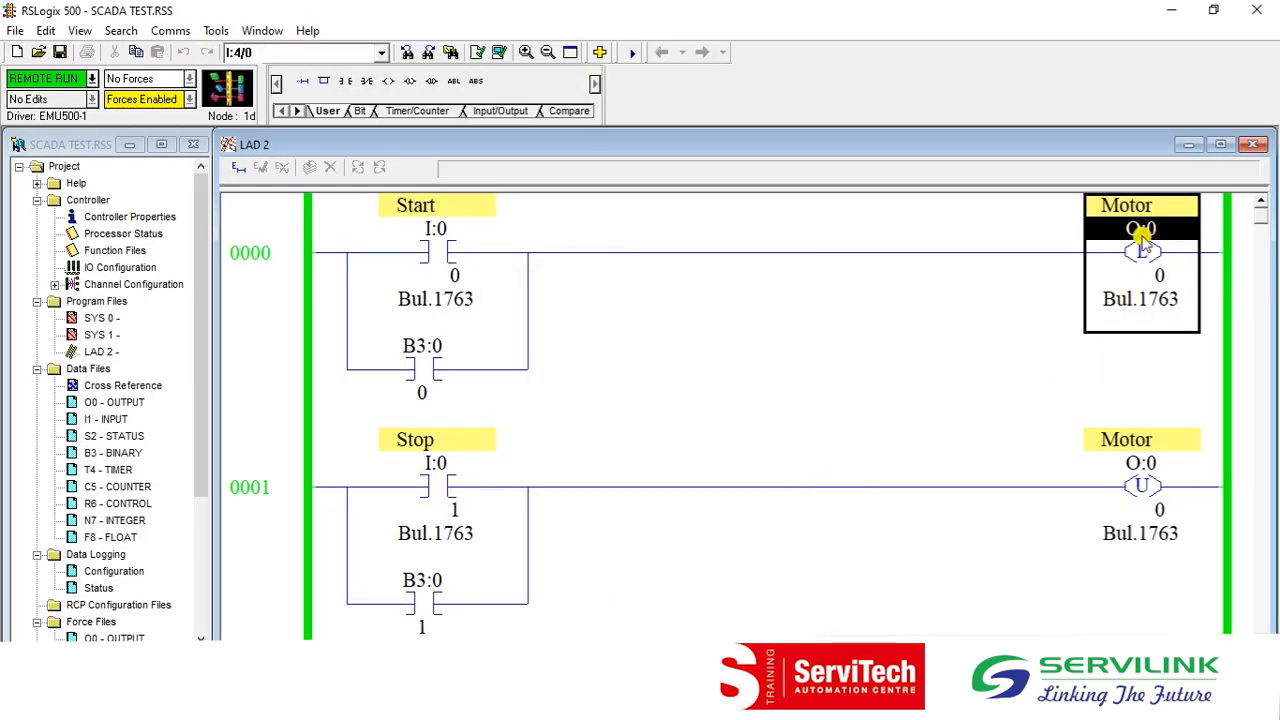
Step: In RSLogix 500, take the SCADA TEST program offline and add a MOV instruction on a new rung before the END rung
{"action": "left_click", "coordinate": [92, 79]}
{"action": "left_click", "coordinate": [108, 99]}
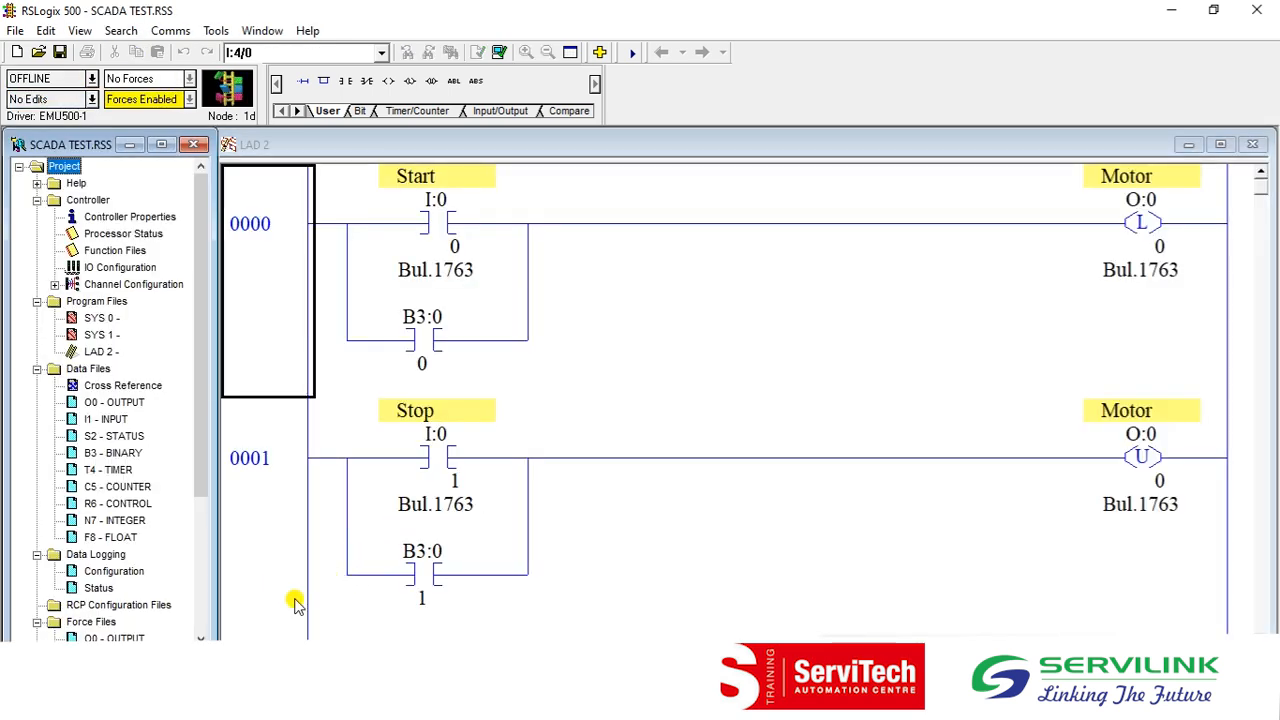
{"action": "left_click", "coordinate": [296, 603]}
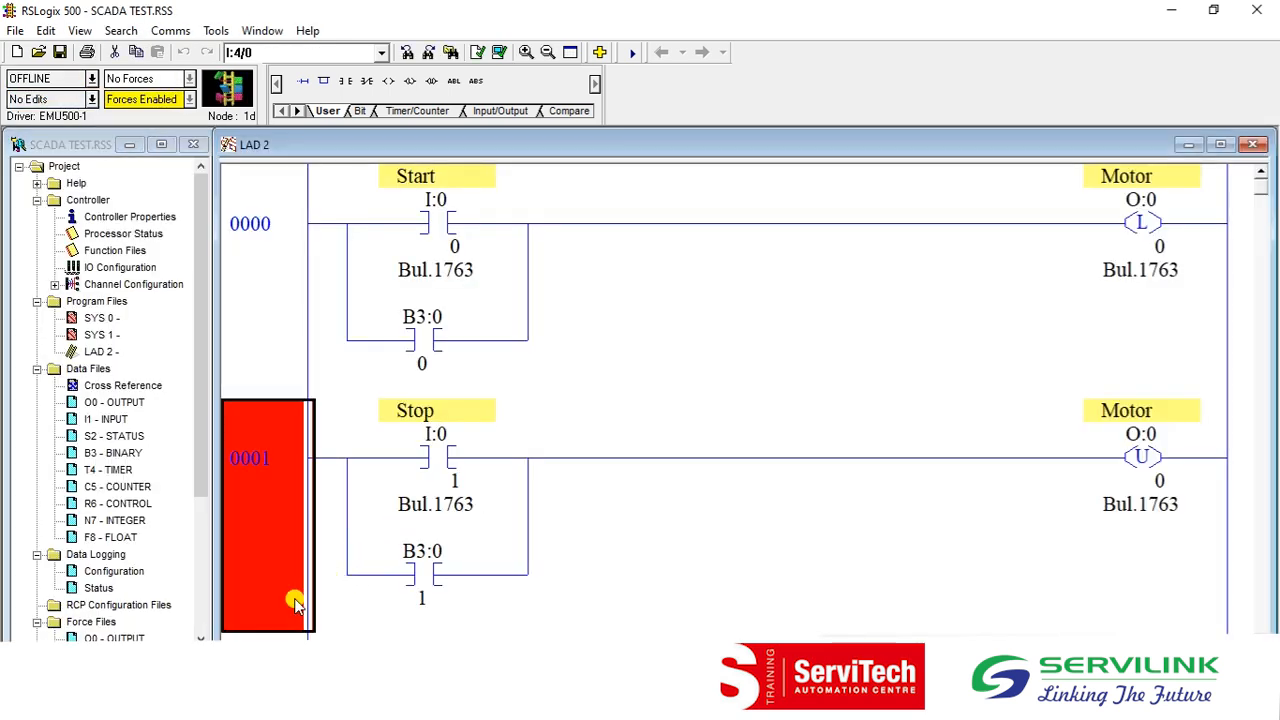
{"action": "key", "text": "Down"}
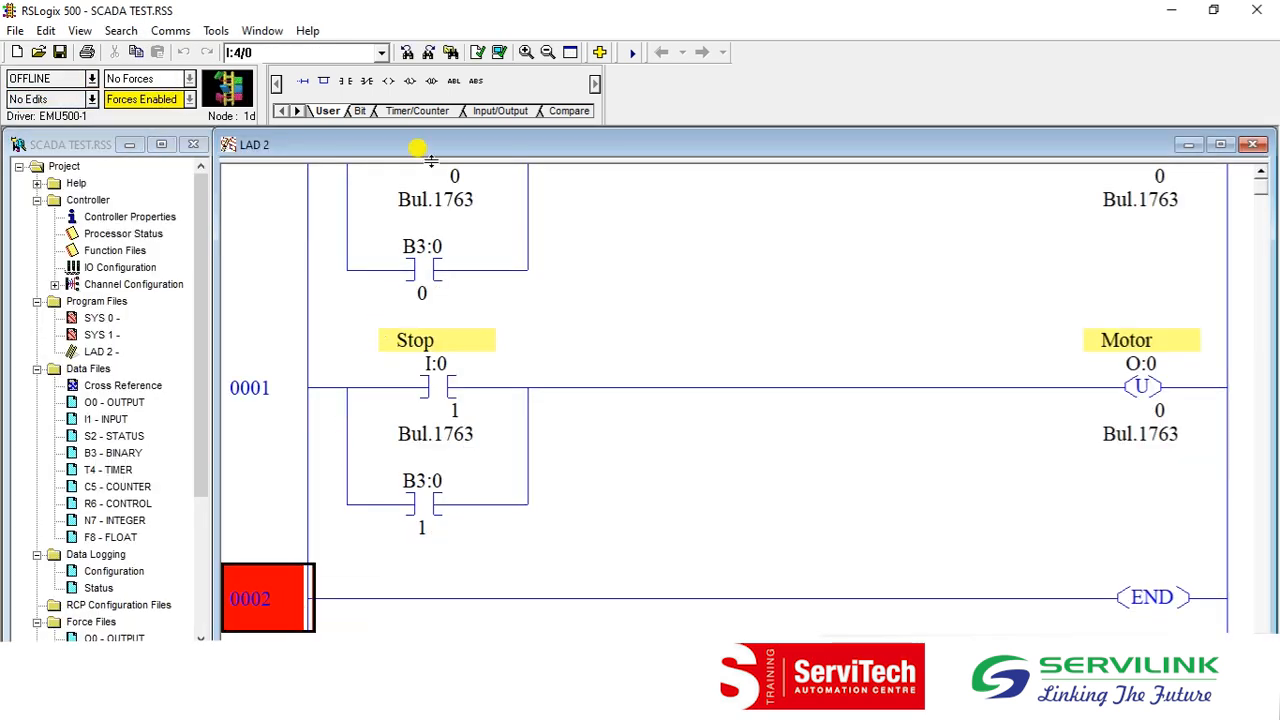
{"action": "type", "text": "MOV"}
{"action": "key", "text": "Return"}
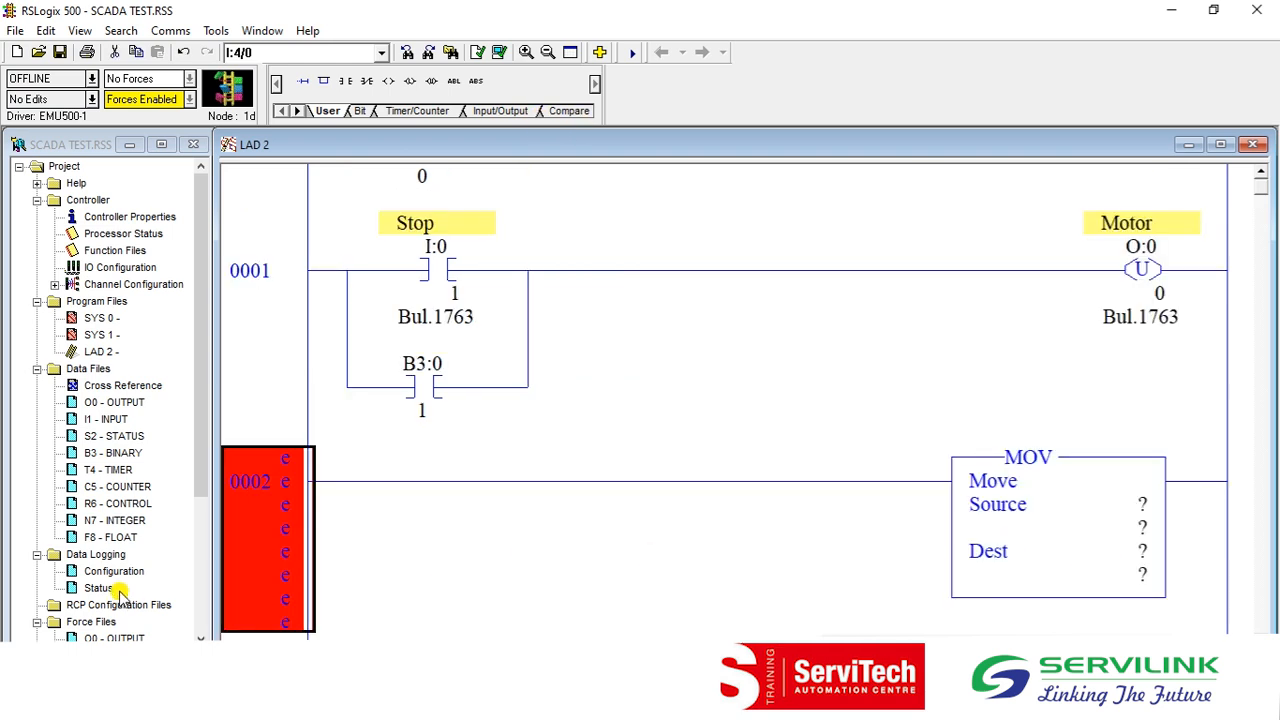
Step: Open the N7 integer data file and set its number of elements to 10
{"action": "double_click", "coordinate": [114, 520]}
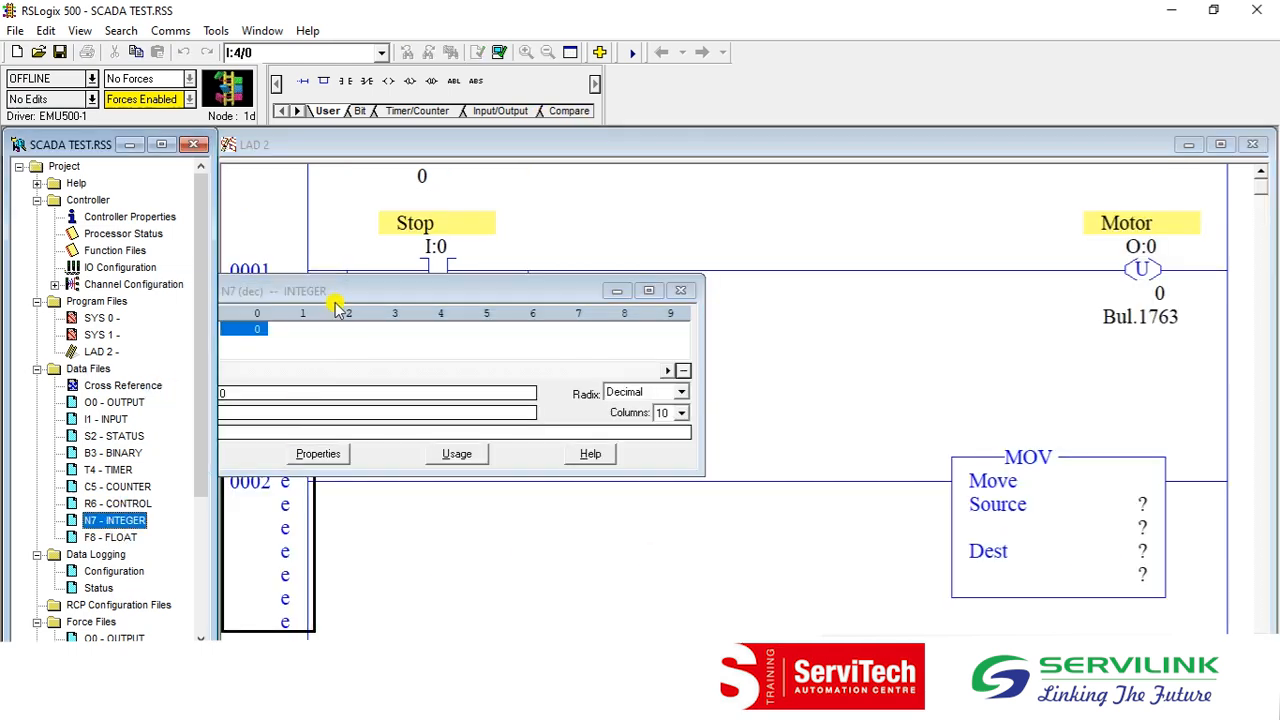
{"action": "left_click_drag", "start_coordinate": [350, 287], "coordinate": [455, 262]}
{"action": "left_click", "coordinate": [422, 430]}
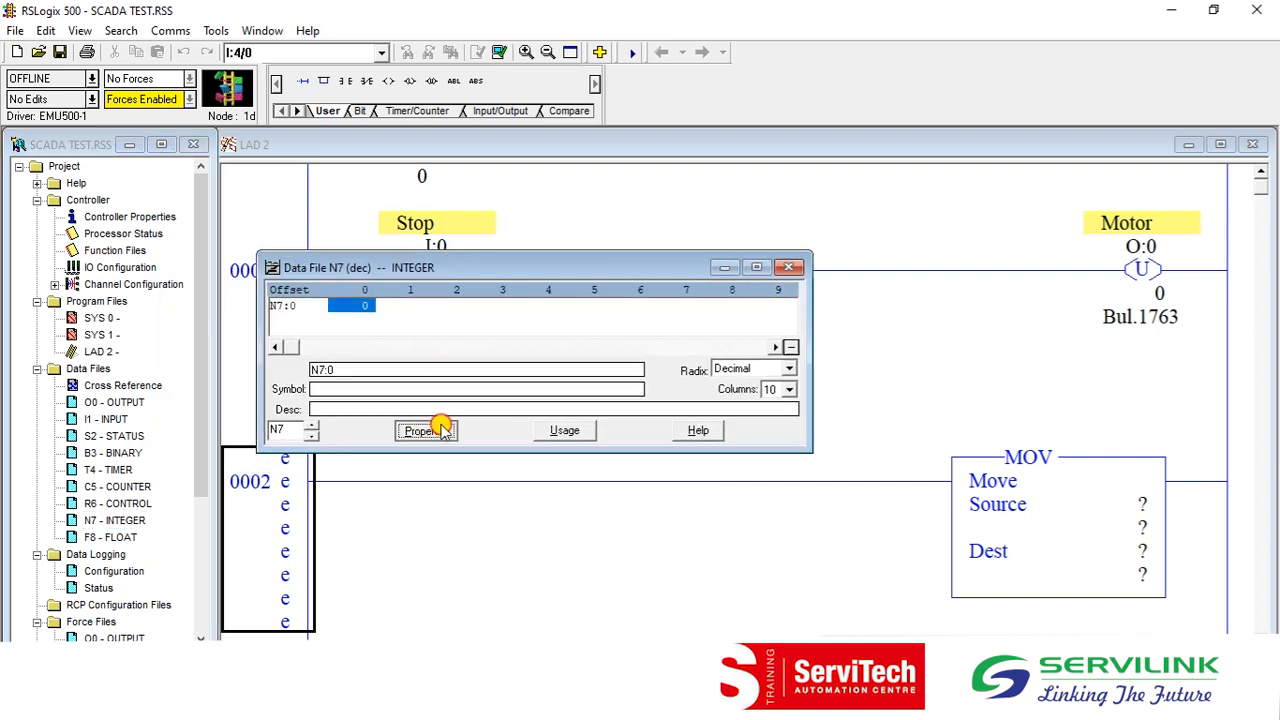
{"action": "double_click", "coordinate": [527, 290]}
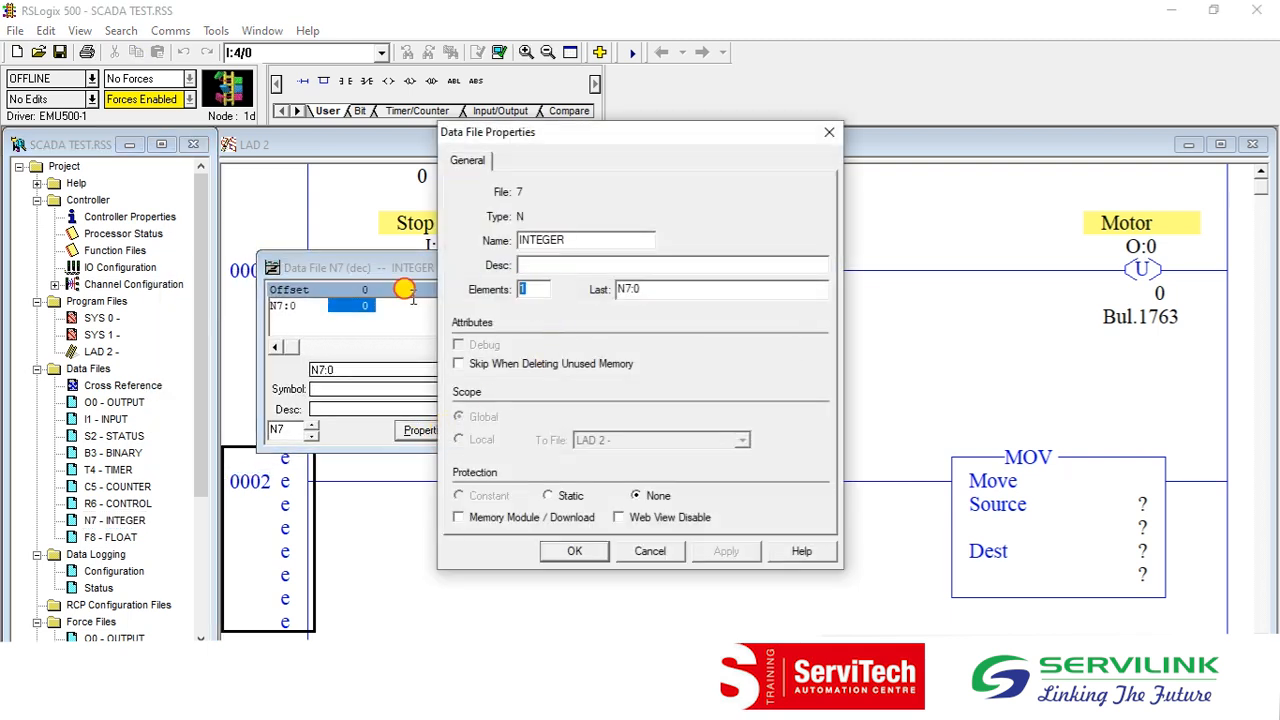
{"action": "type", "text": "10"}
{"action": "key", "text": "Return"}
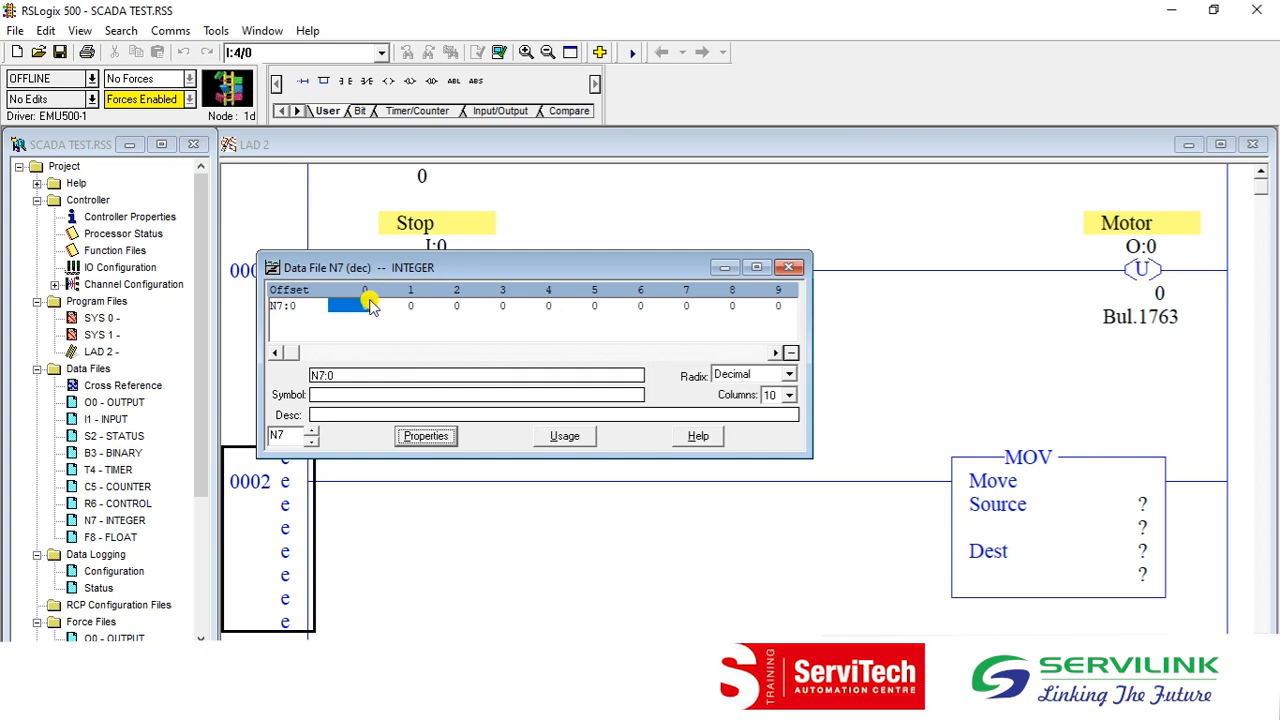
Step: Assign N7:0 as the MOV instruction's source and N7:1 as its destination, and close the N7 data file
{"action": "left_click_drag", "start_coordinate": [507, 341], "coordinate": [1075, 508]}
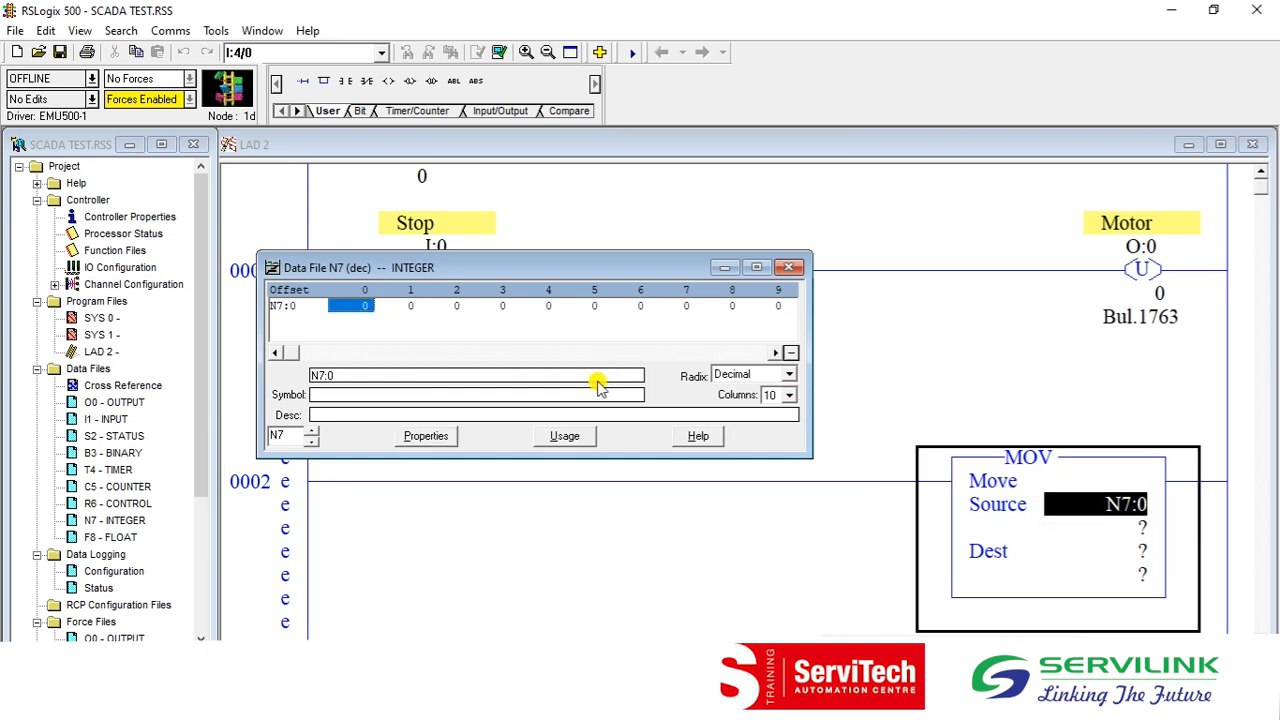
{"action": "left_click_drag", "start_coordinate": [410, 305], "coordinate": [1143, 567]}
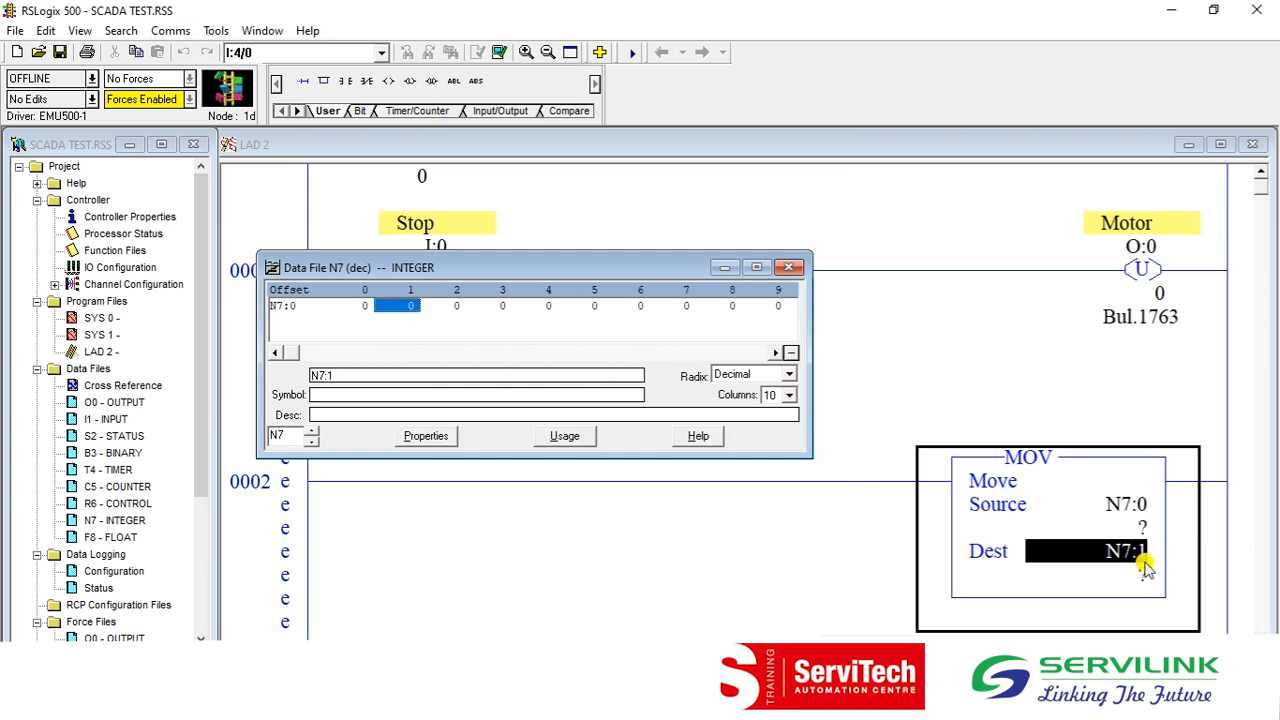
{"action": "left_click", "coordinate": [790, 266]}
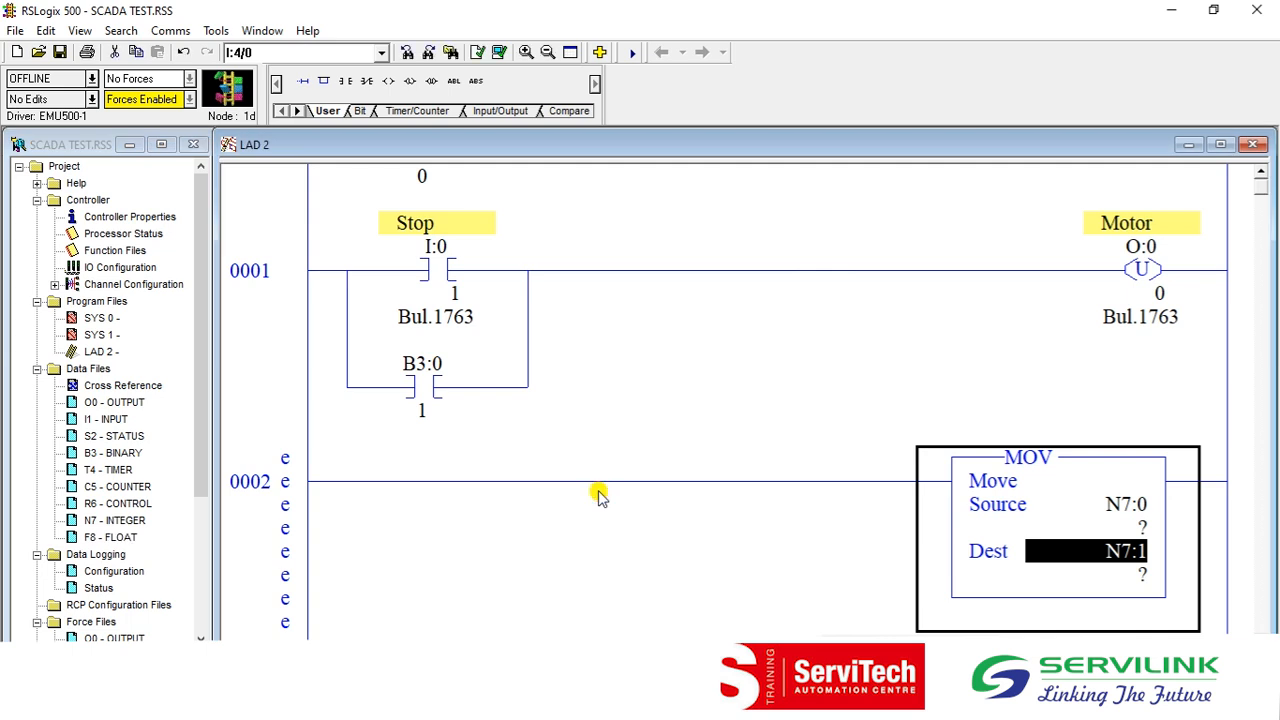
{"action": "left_click", "coordinate": [1128, 504]}
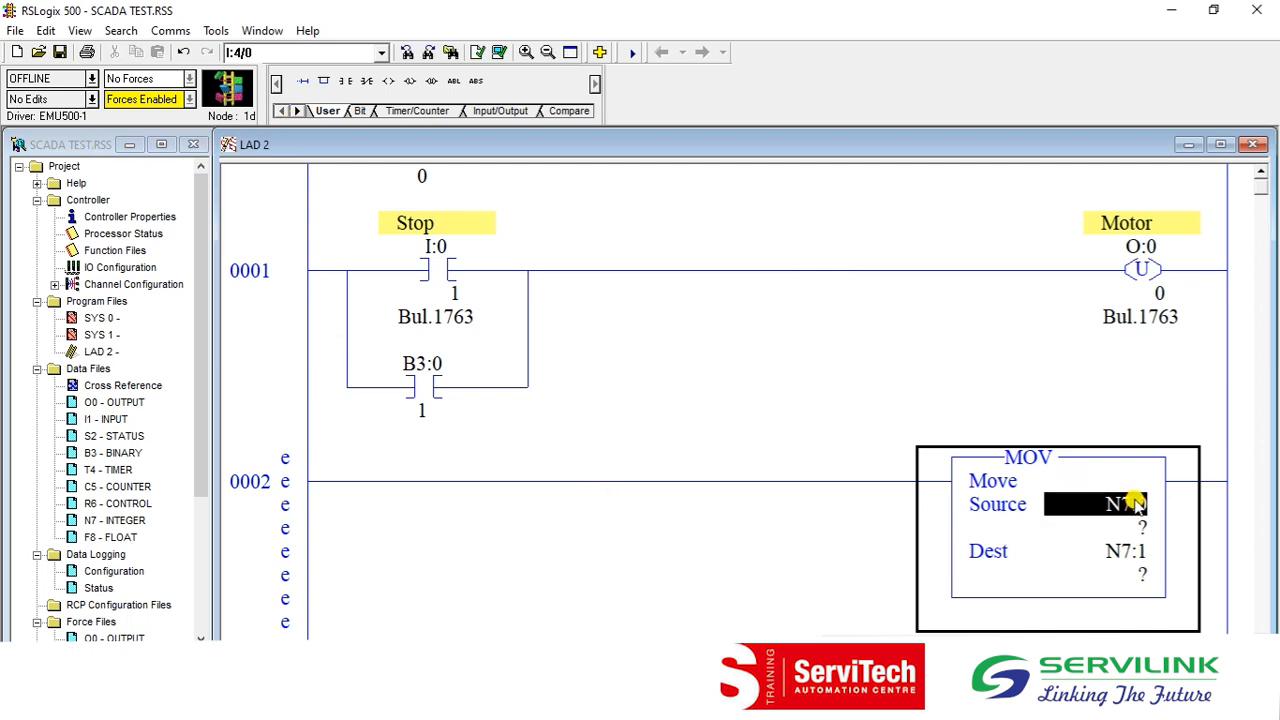
{"action": "left_click", "coordinate": [1135, 556]}
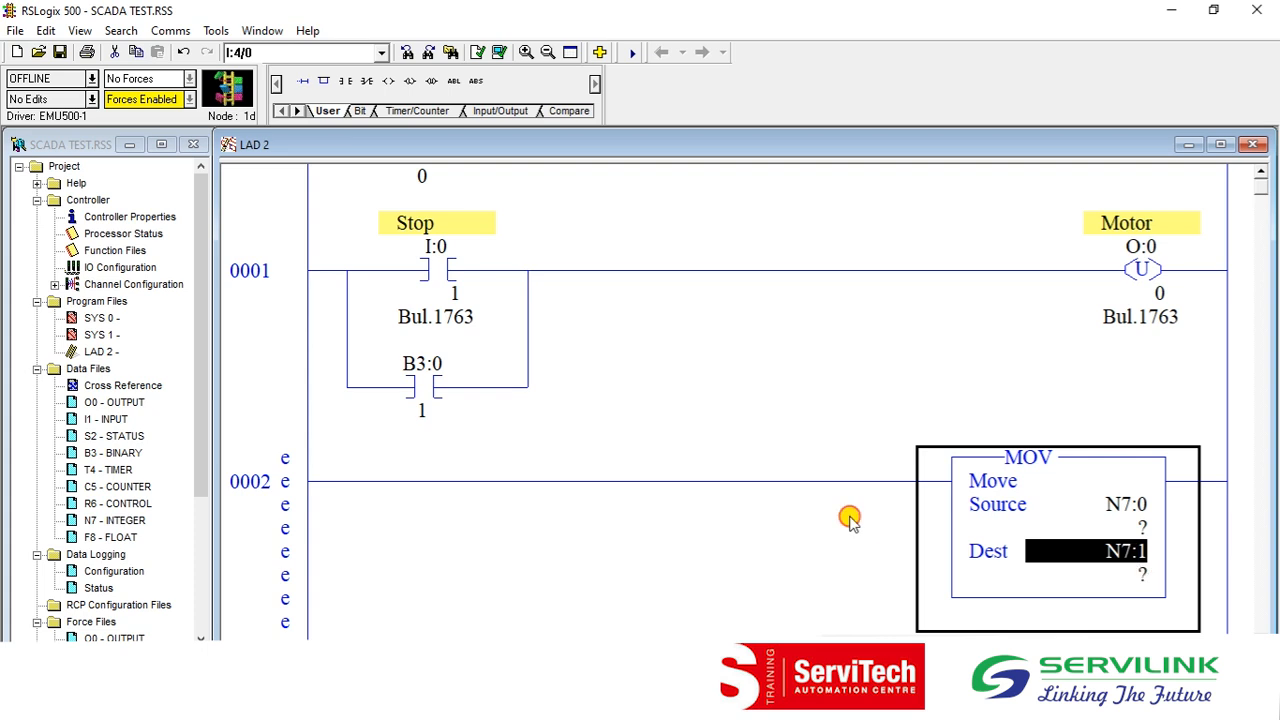
Step: Download the edited SCADA TEST program to the controller, go online and set the controller to Run
{"action": "left_click", "coordinate": [91, 78]}
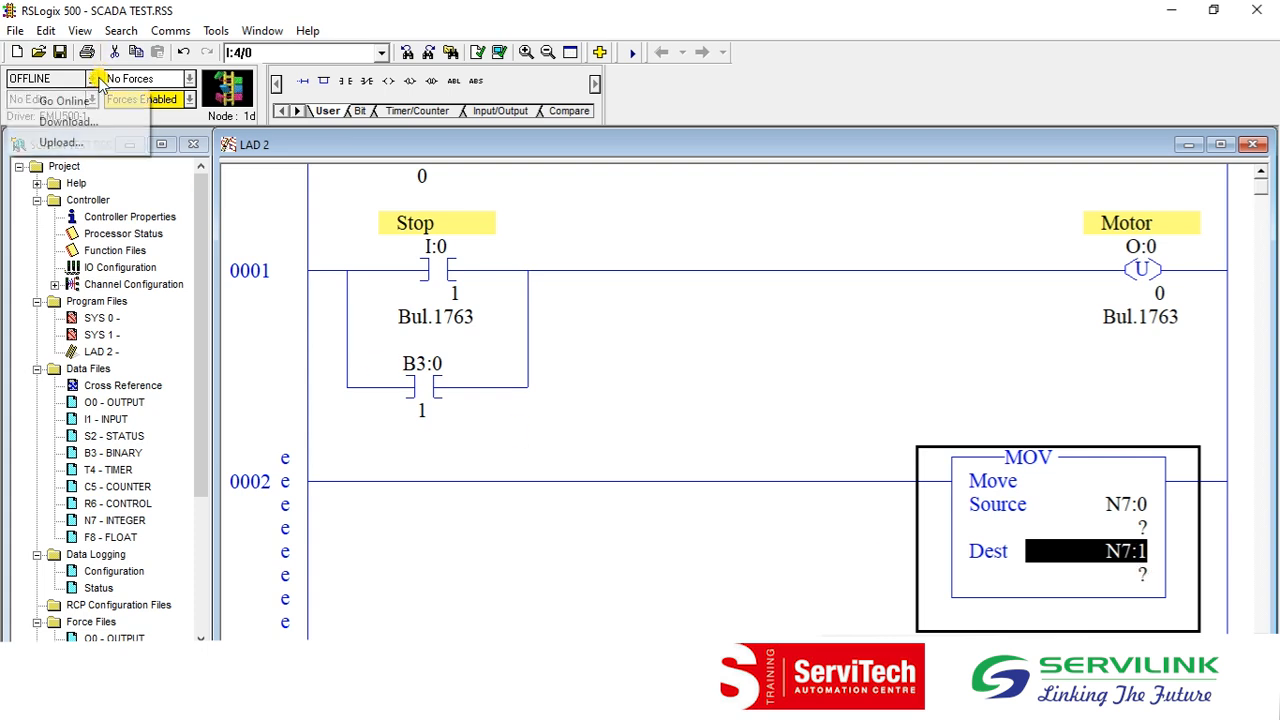
{"action": "left_click", "coordinate": [65, 121]}
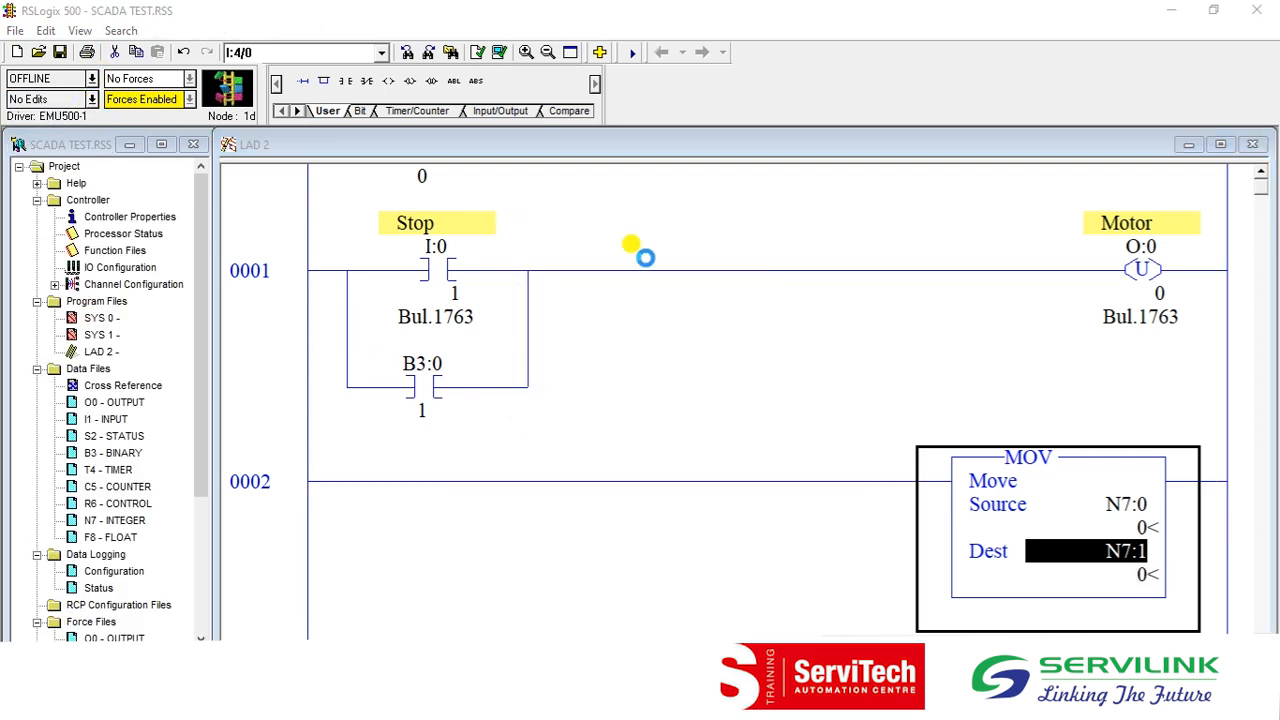
{"action": "left_click", "coordinate": [676, 419]}
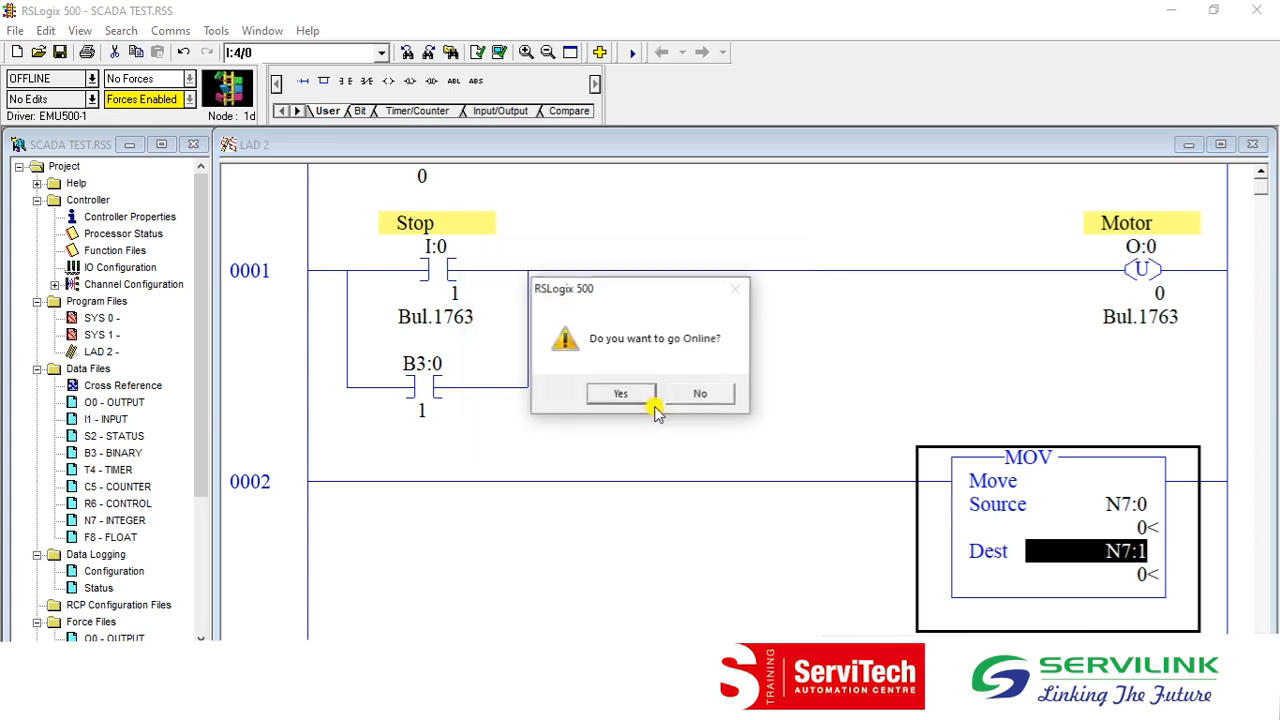
{"action": "left_click", "coordinate": [620, 394]}
{"action": "left_click", "coordinate": [91, 78]}
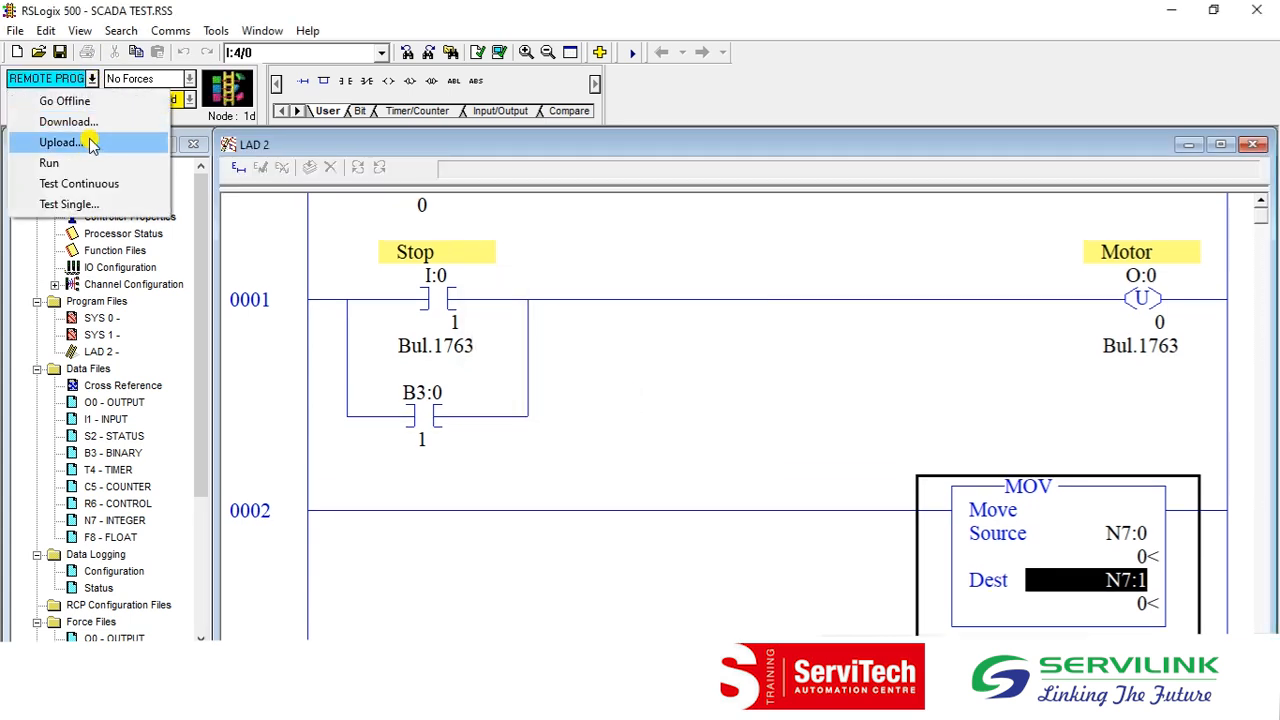
{"action": "left_click", "coordinate": [85, 161]}
{"action": "left_click", "coordinate": [677, 394]}
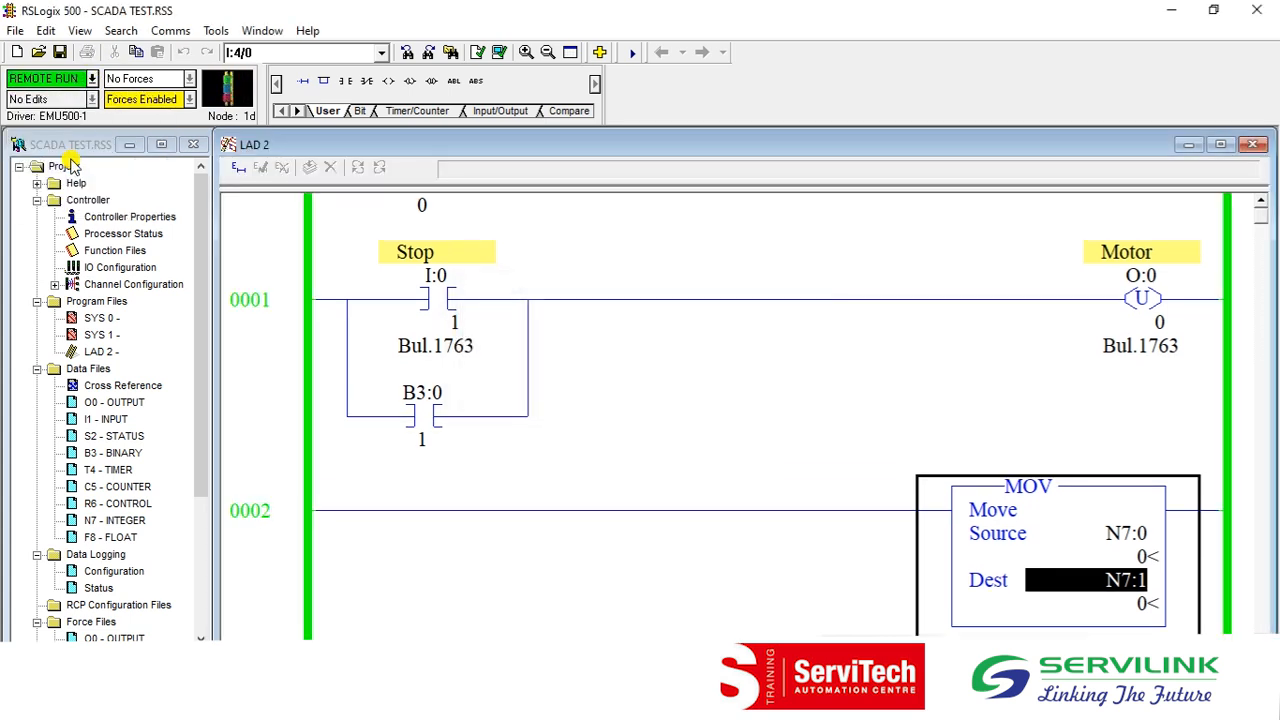
Step: Switch to FactoryTalk View Studio, close the Alarm and Event Setup and check the int tag's definition in the HMI tag database
{"action": "left_click", "coordinate": [1171, 10]}
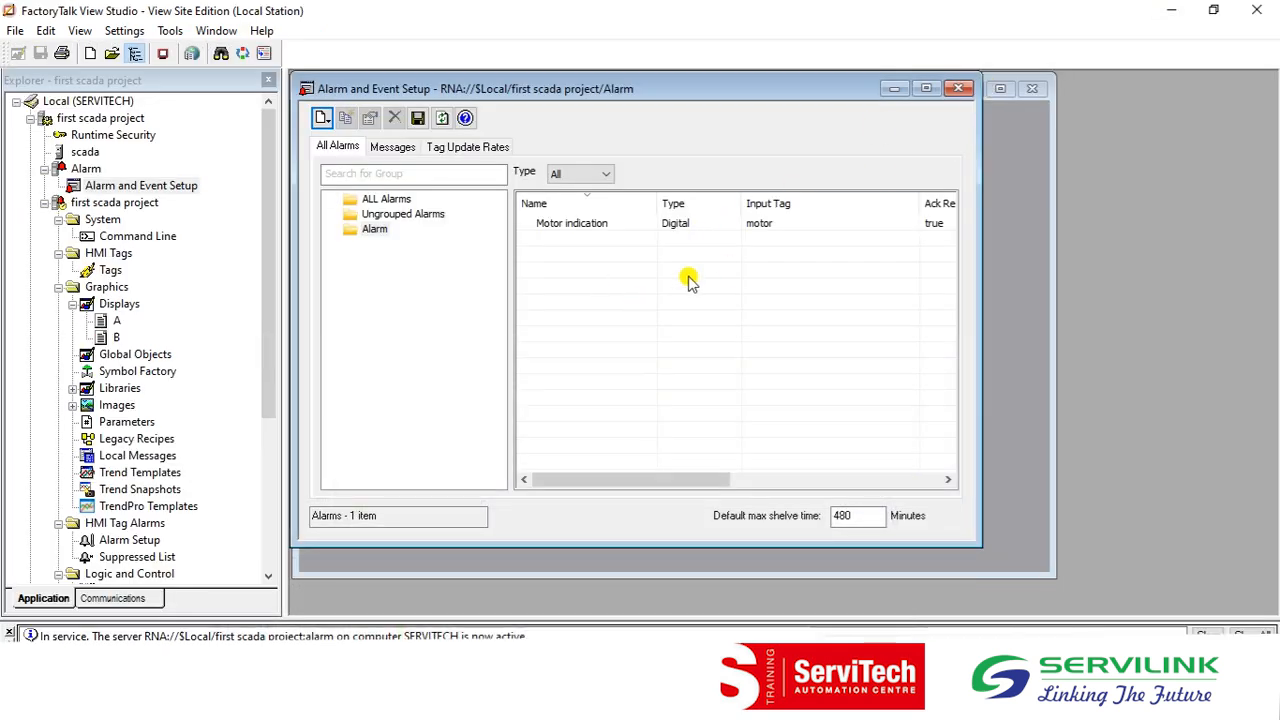
{"action": "left_click", "coordinate": [958, 92]}
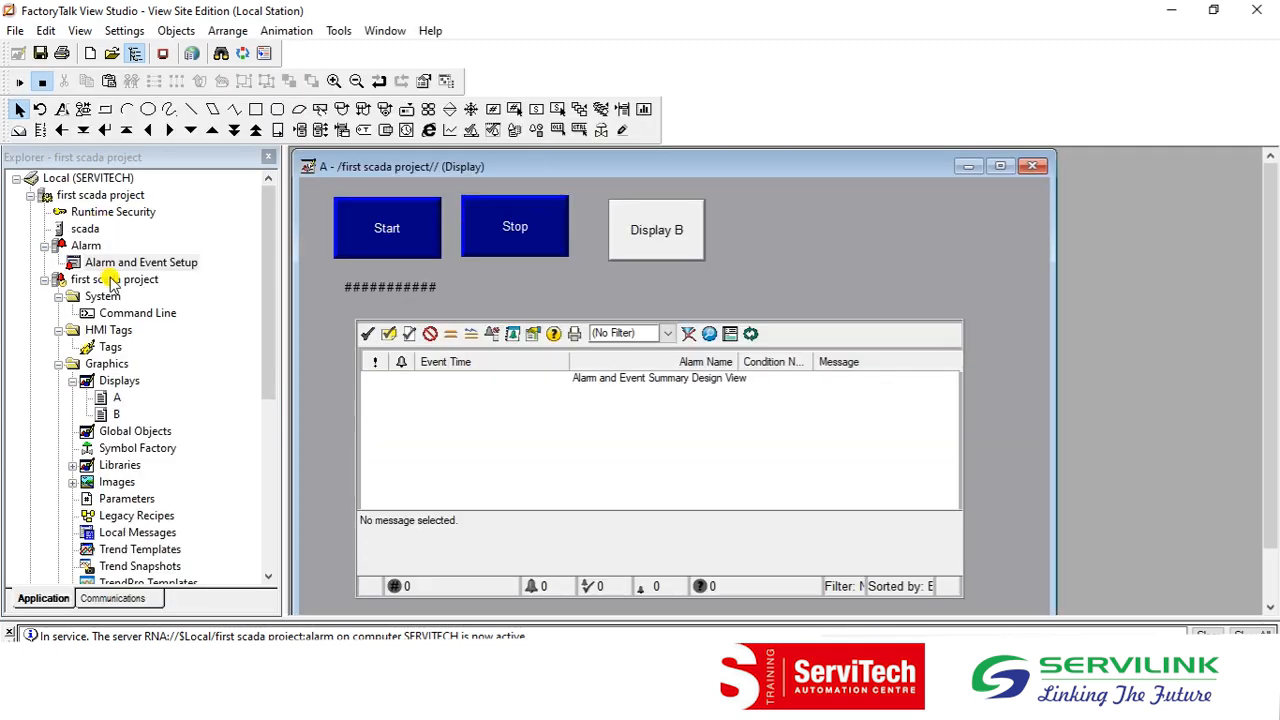
{"action": "left_click", "coordinate": [110, 346]}
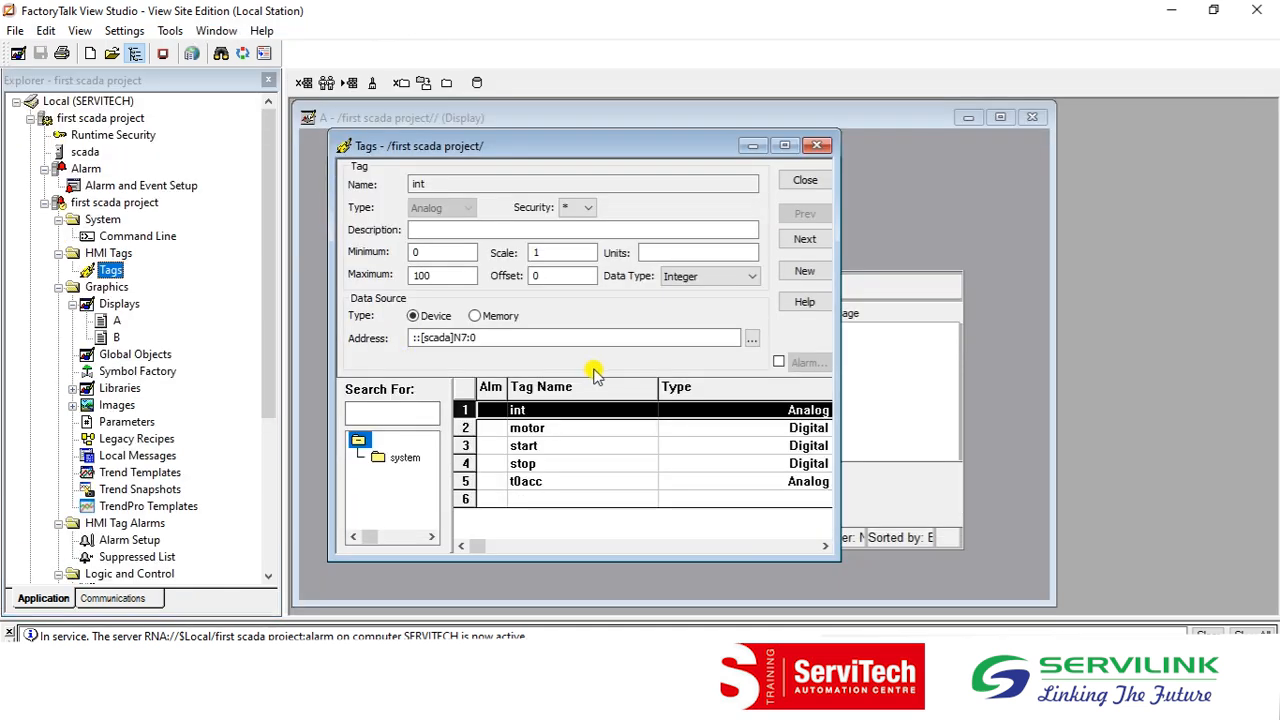
{"action": "left_click", "coordinate": [528, 411]}
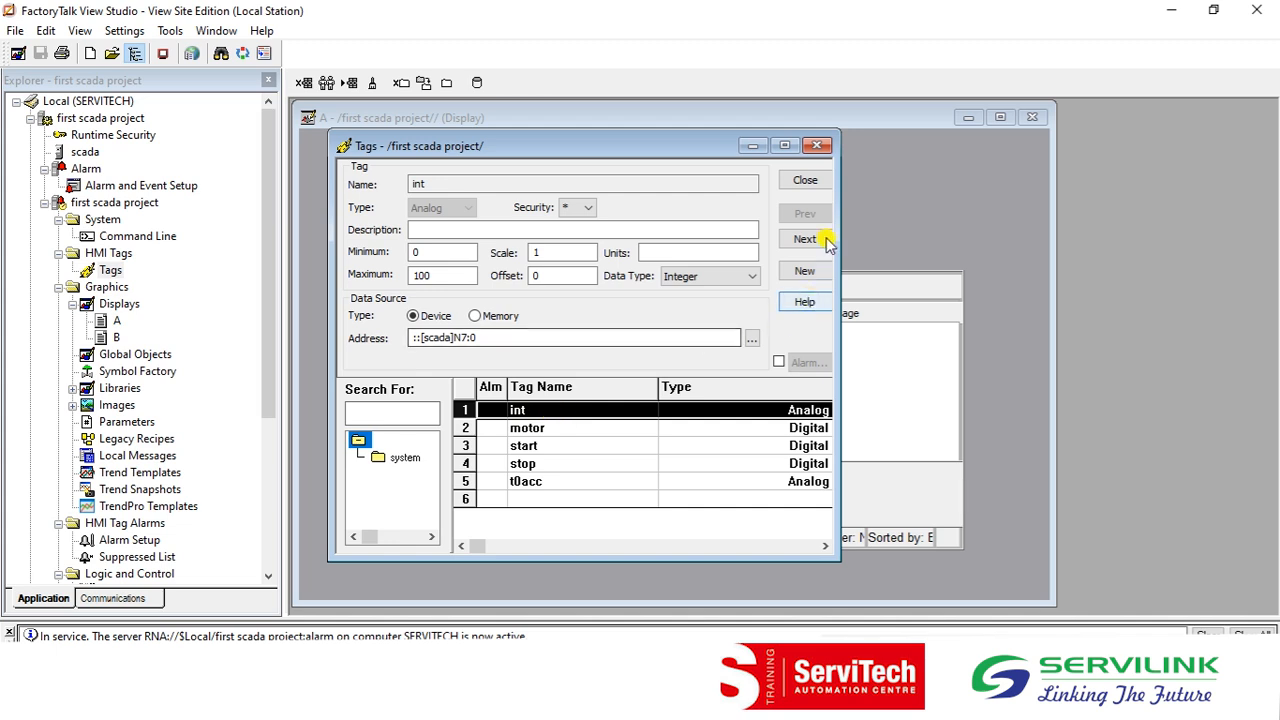
{"action": "left_click", "coordinate": [790, 180]}
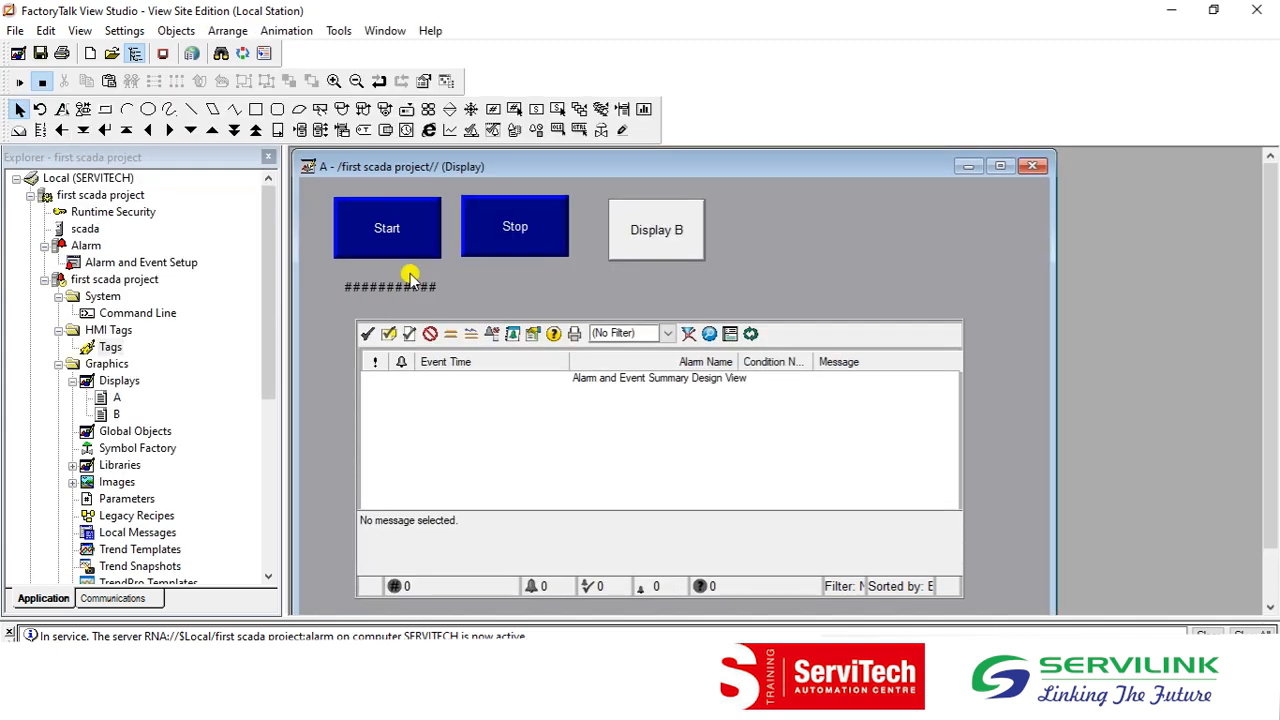
Step: In the Alarm and Event Setup, create a level alarm named "Level based alarm" with int as its input tag
{"action": "left_click", "coordinate": [128, 263]}
{"action": "double_click", "coordinate": [126, 262]}
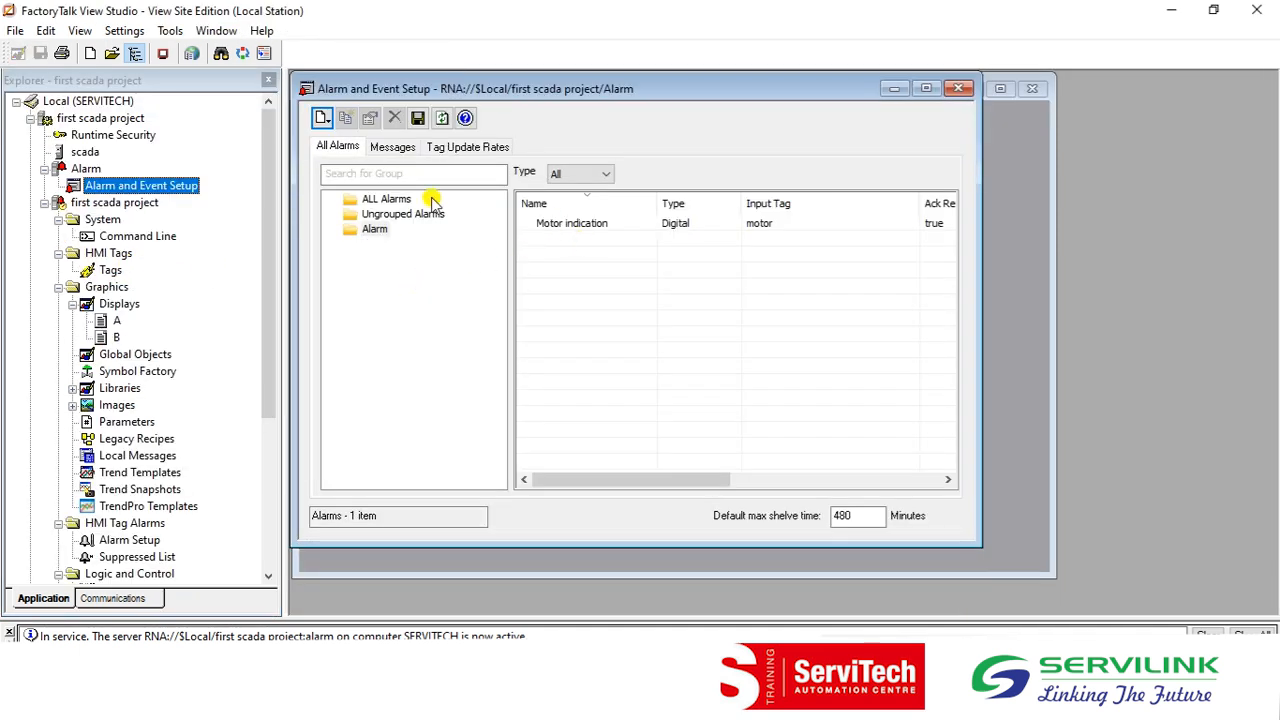
{"action": "left_click", "coordinate": [326, 118]}
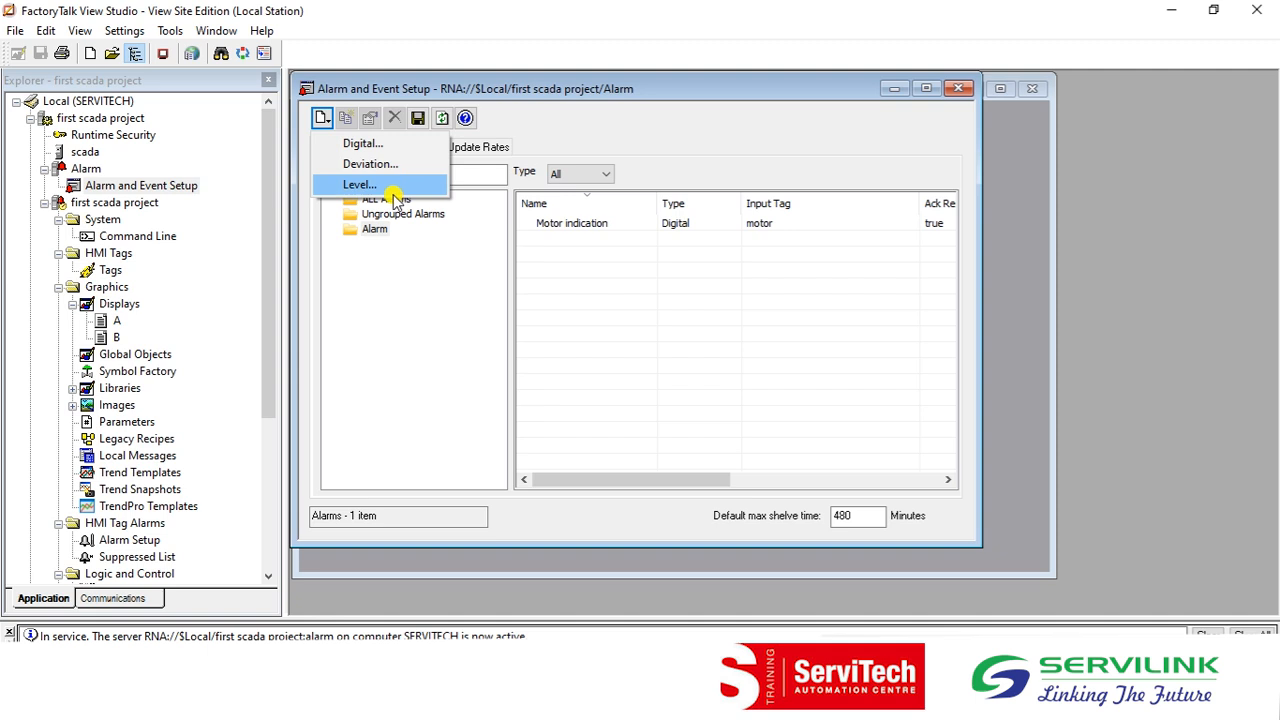
{"action": "left_click", "coordinate": [352, 184]}
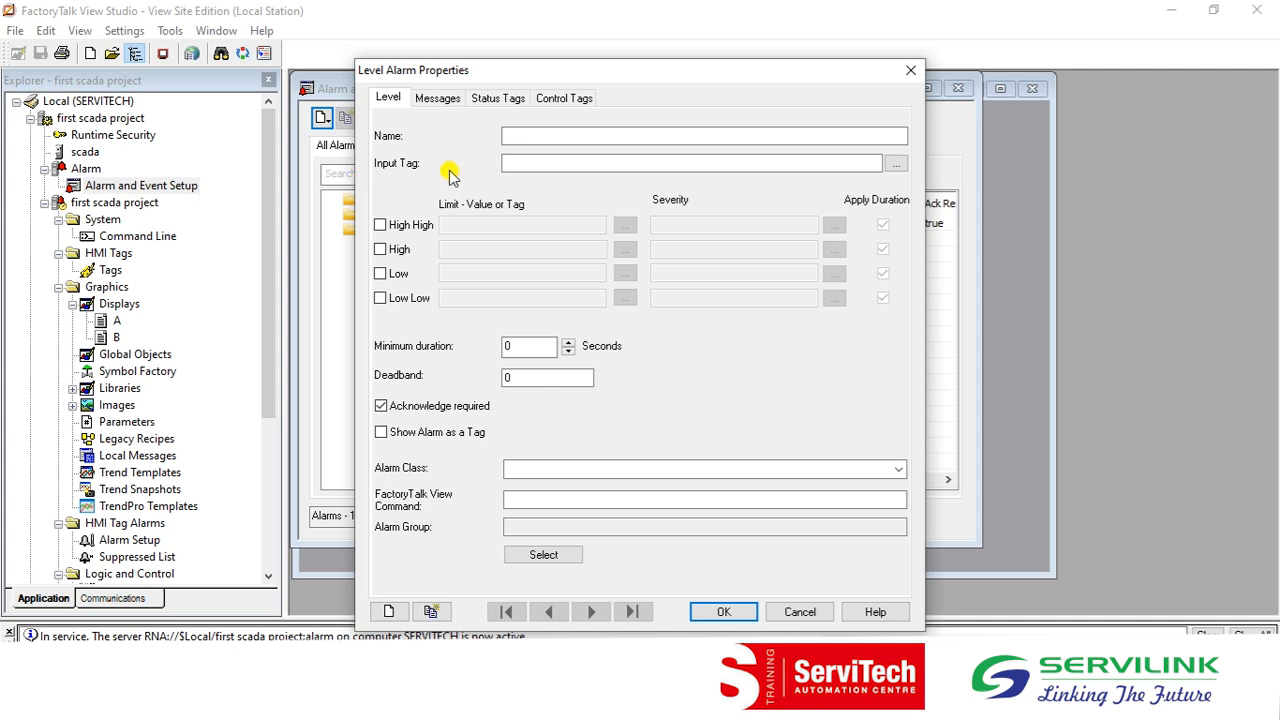
{"action": "left_click", "coordinate": [550, 137]}
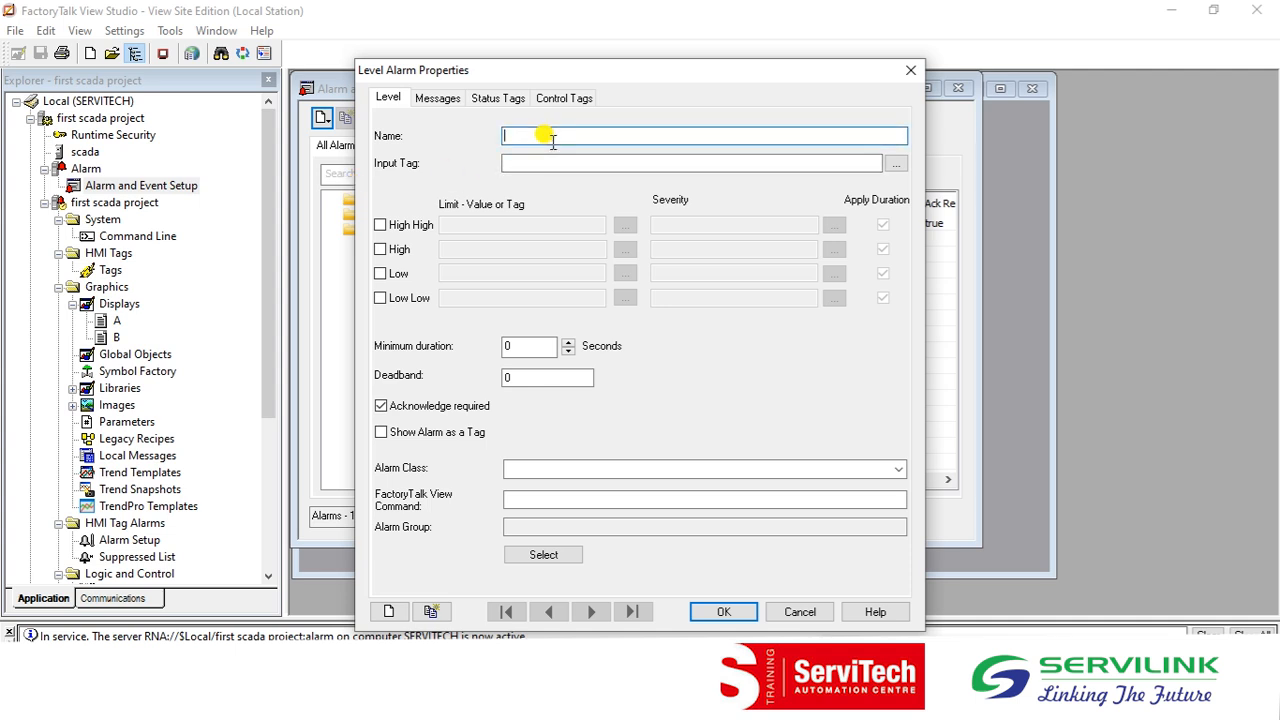
{"action": "type", "text": "Level based alarm"}
{"action": "key", "text": "Tab"}
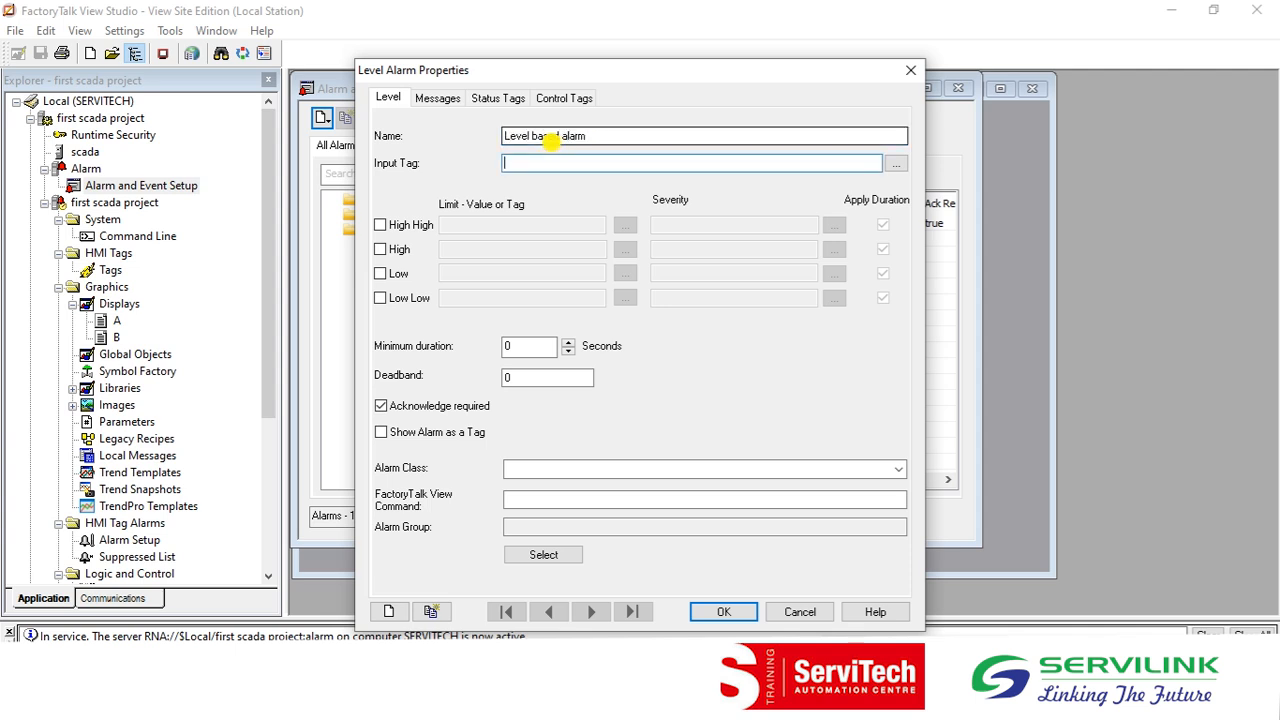
{"action": "type", "text": "int"}
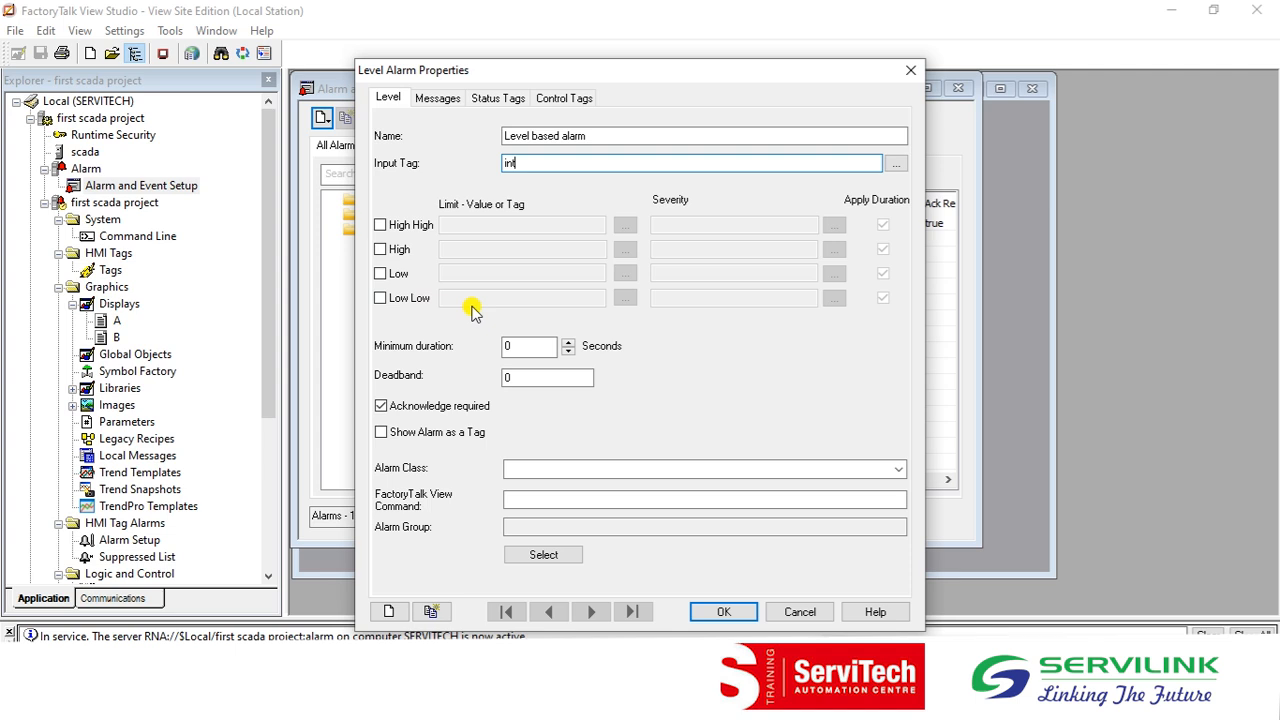
Step: Enable the alarm's Low limit at 20 with severity 300 and its High limit at 80 with severity 600
{"action": "left_click", "coordinate": [380, 273]}
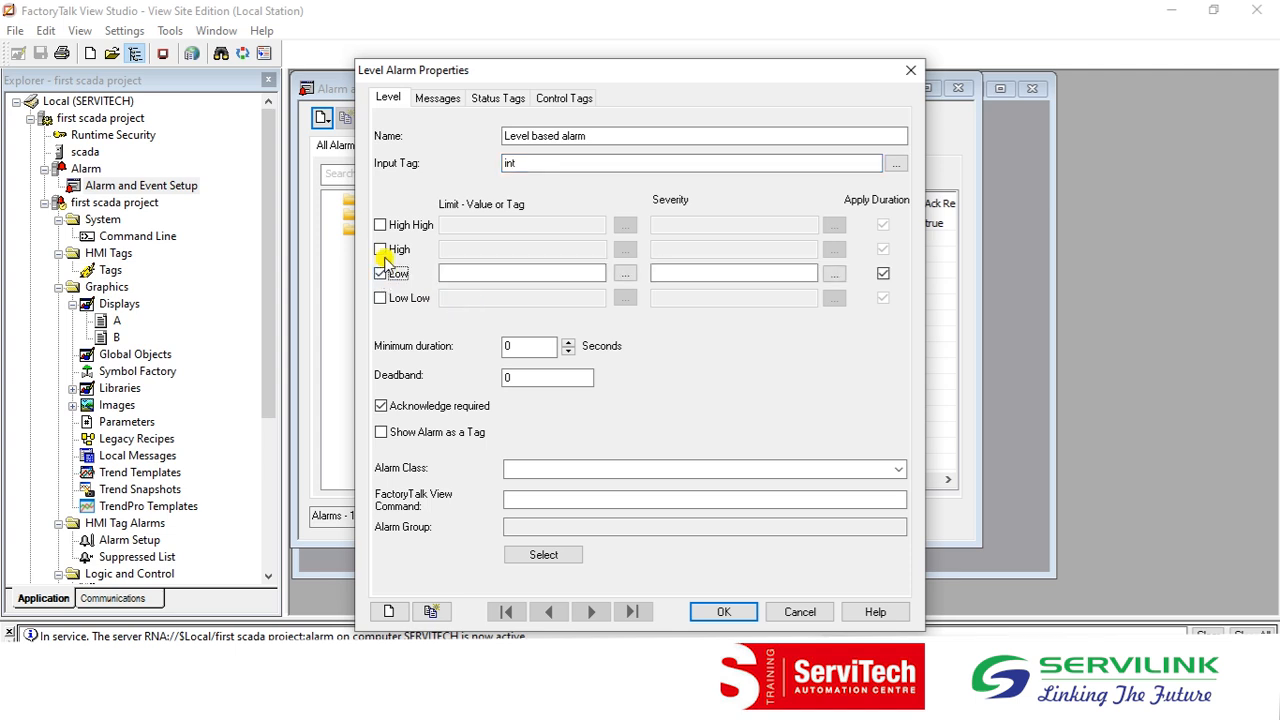
{"action": "left_click", "coordinate": [381, 250]}
{"action": "left_click", "coordinate": [484, 272]}
{"action": "type", "text": "20"}
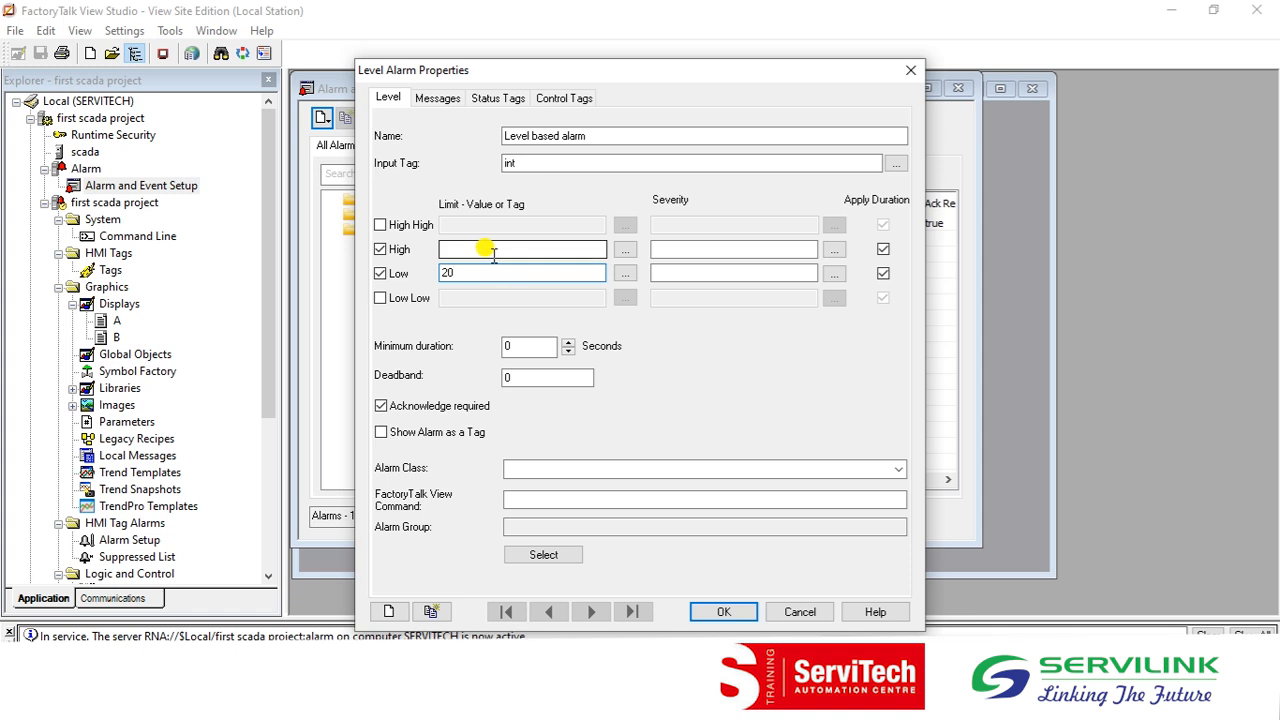
{"action": "left_click", "coordinate": [493, 255]}
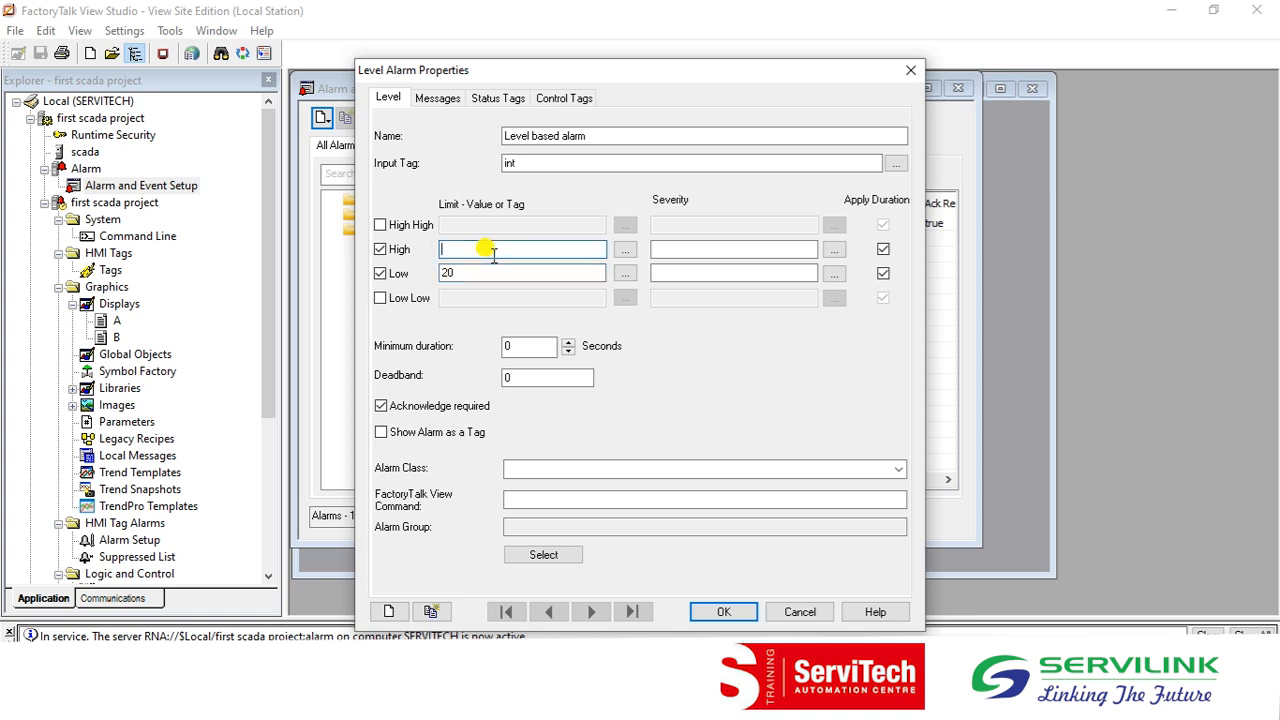
{"action": "type", "text": "80"}
{"action": "left_click", "coordinate": [712, 273]}
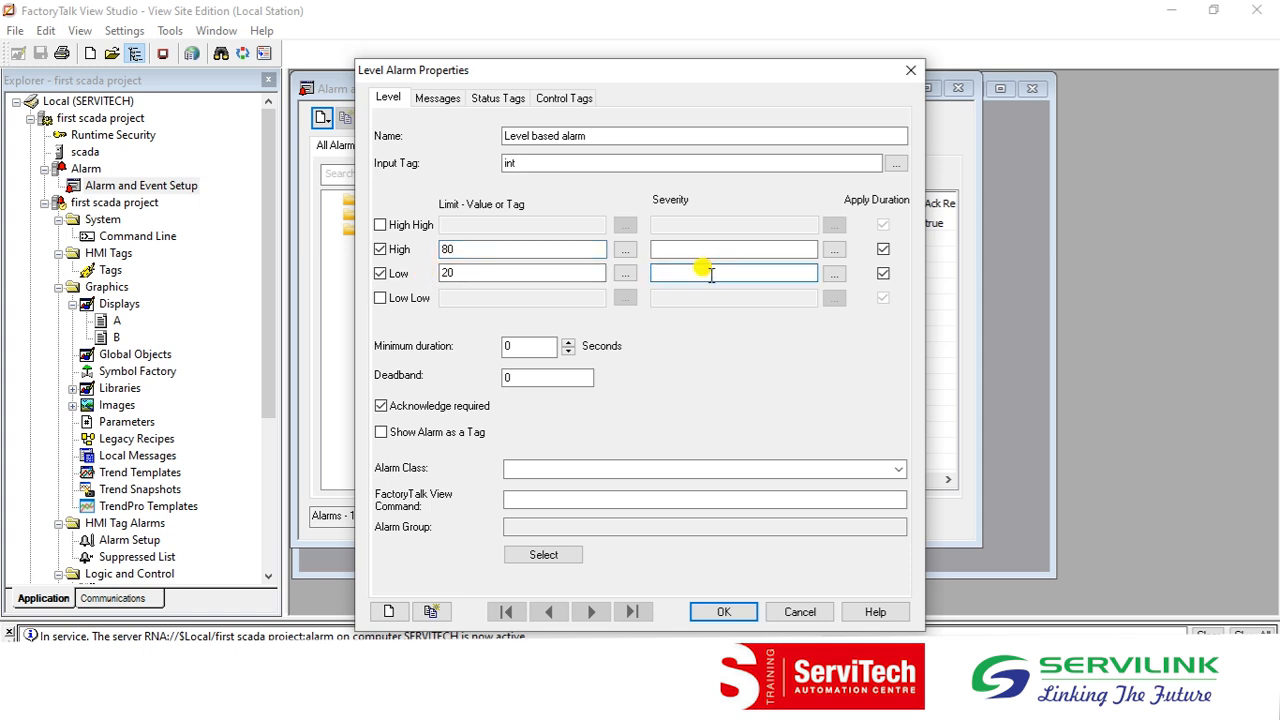
{"action": "type", "text": "300"}
{"action": "left_click", "coordinate": [768, 246]}
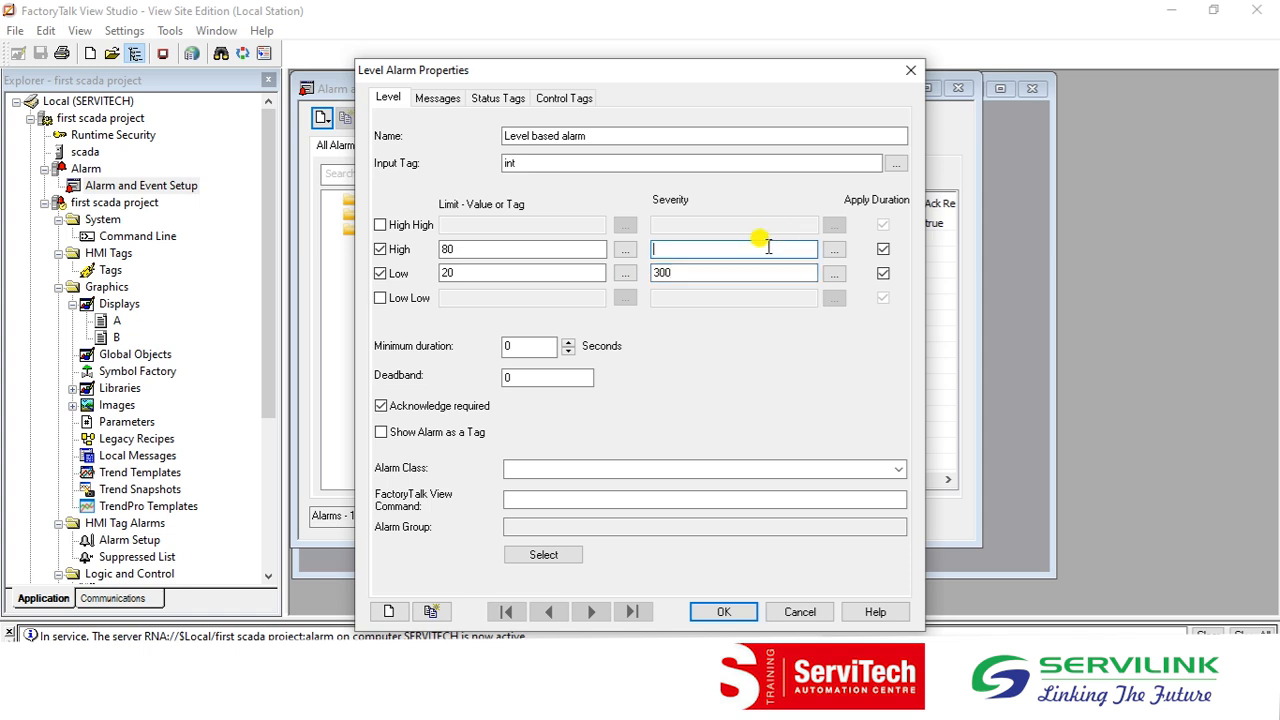
{"action": "type", "text": "600"}
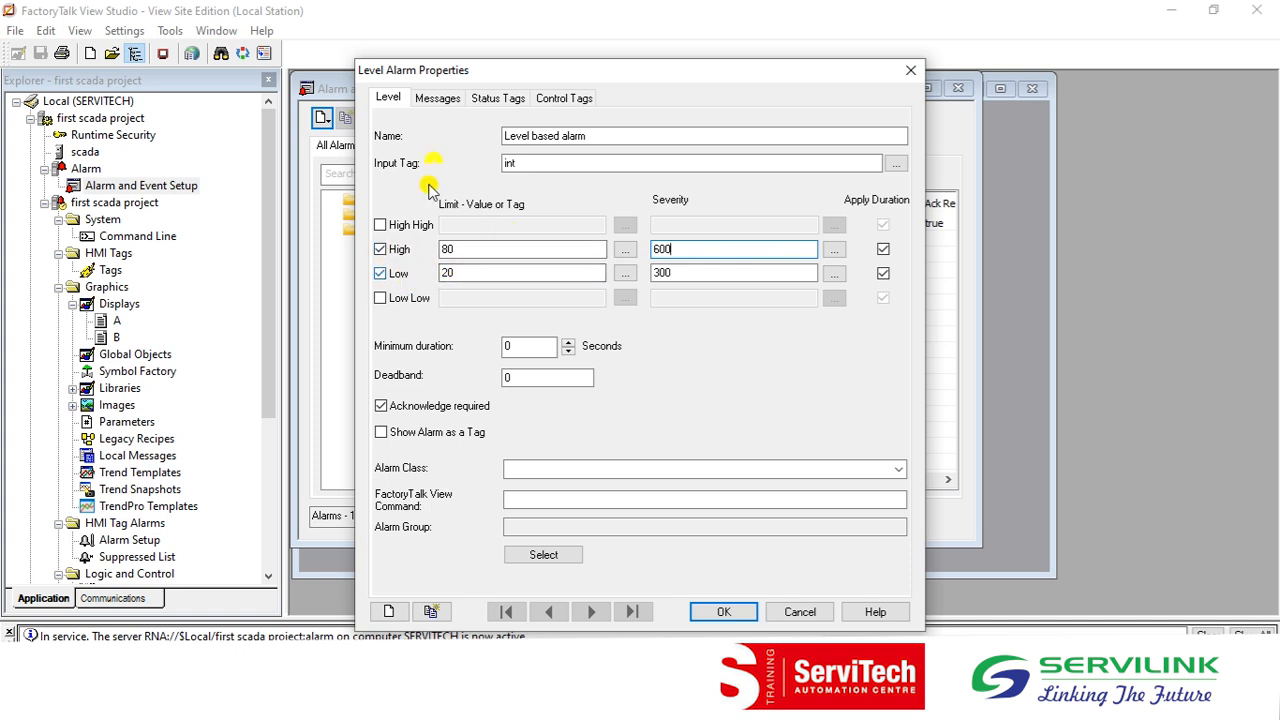
Step: Enter "Limit high exceded" as the level alarm's High message
{"action": "left_click", "coordinate": [431, 100]}
{"action": "left_click", "coordinate": [531, 205]}
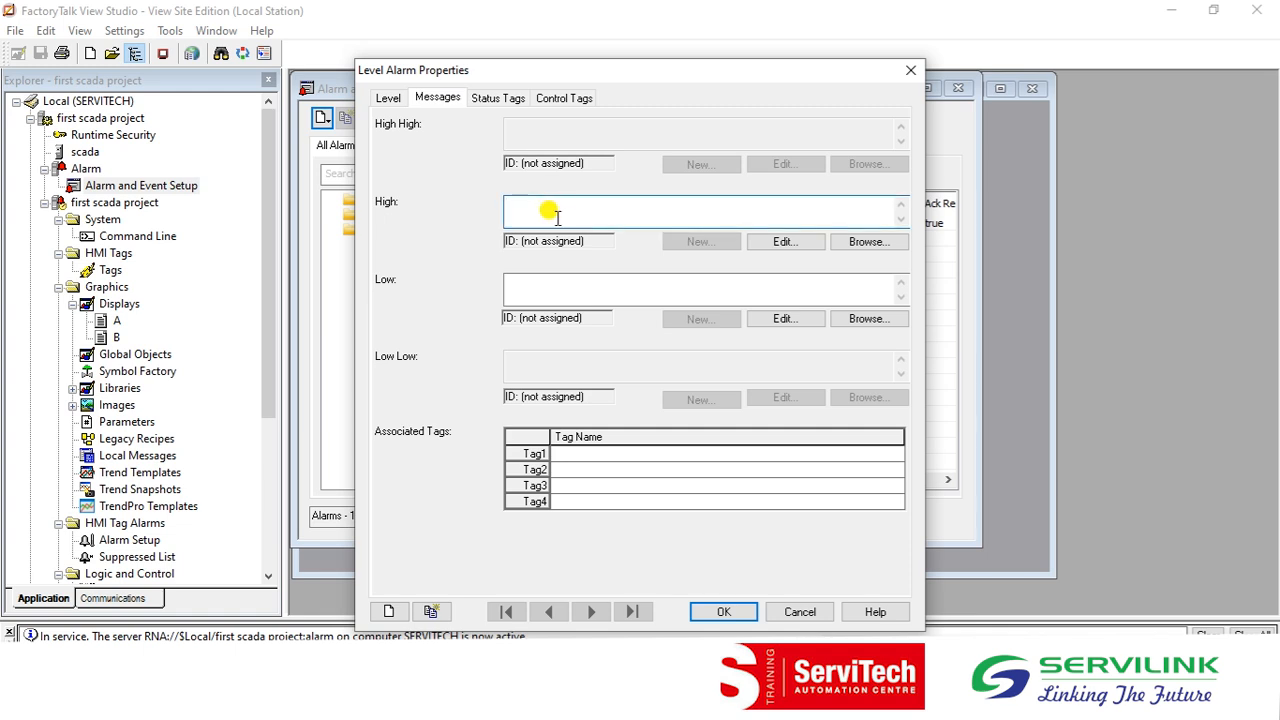
{"action": "type", "text": "Limit high exceddded"}
{"action": "key", "text": "BackSpace"}
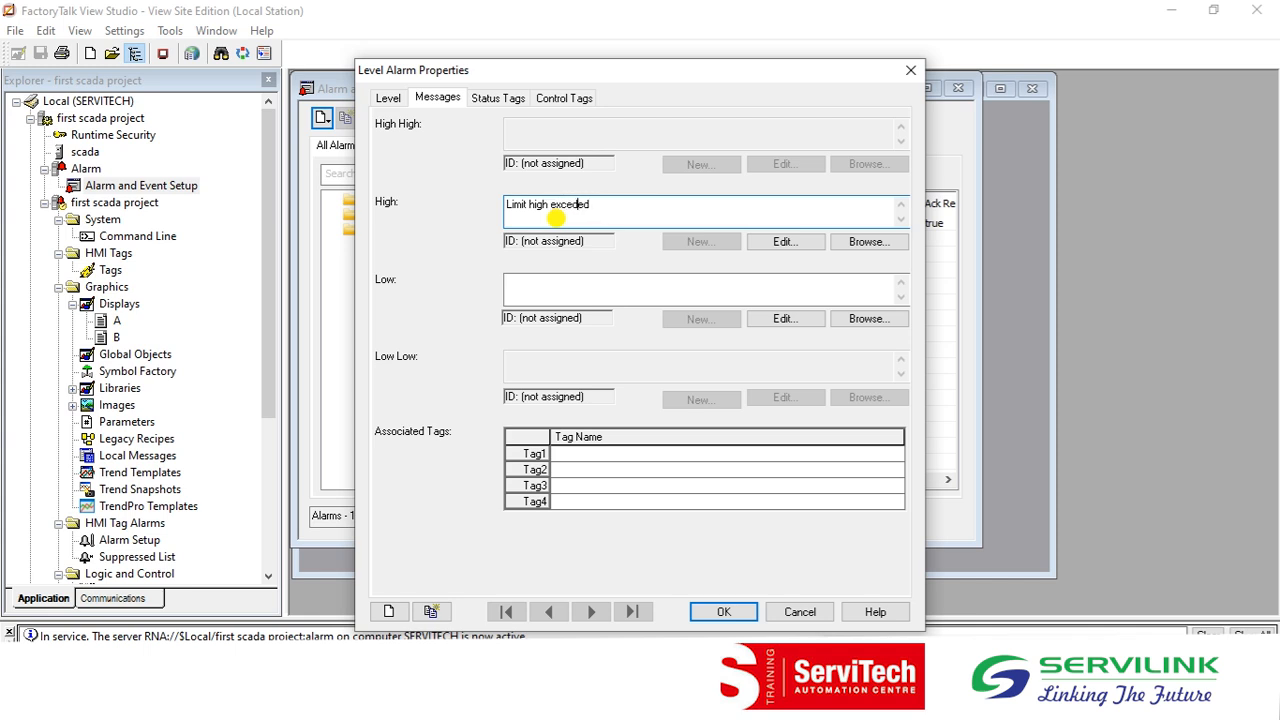
Step: Enter "Low limit exceeded" as the level alarm's Low message
{"action": "left_click", "coordinate": [589, 282]}
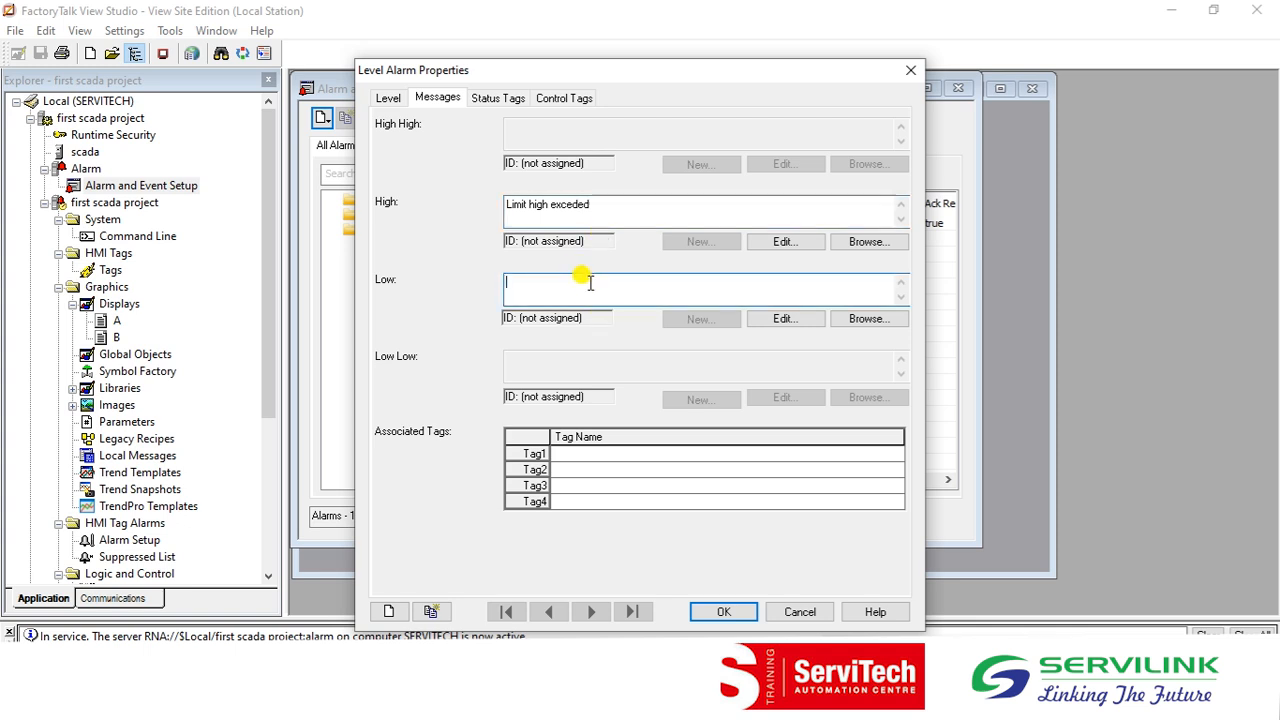
{"action": "type", "text": "Limit lo"}
{"action": "key", "text": "BackSpace"}
{"action": "key", "text": "BackSpace"}
{"action": "key", "text": "BackSpace"}
{"action": "key", "text": "BackSpace"}
{"action": "key", "text": "BackSpace"}
{"action": "key", "text": "BackSpace"}
{"action": "key", "text": "BackSpace"}
{"action": "key", "text": "BackSpace"}
{"action": "type", "text": "Low limi"}
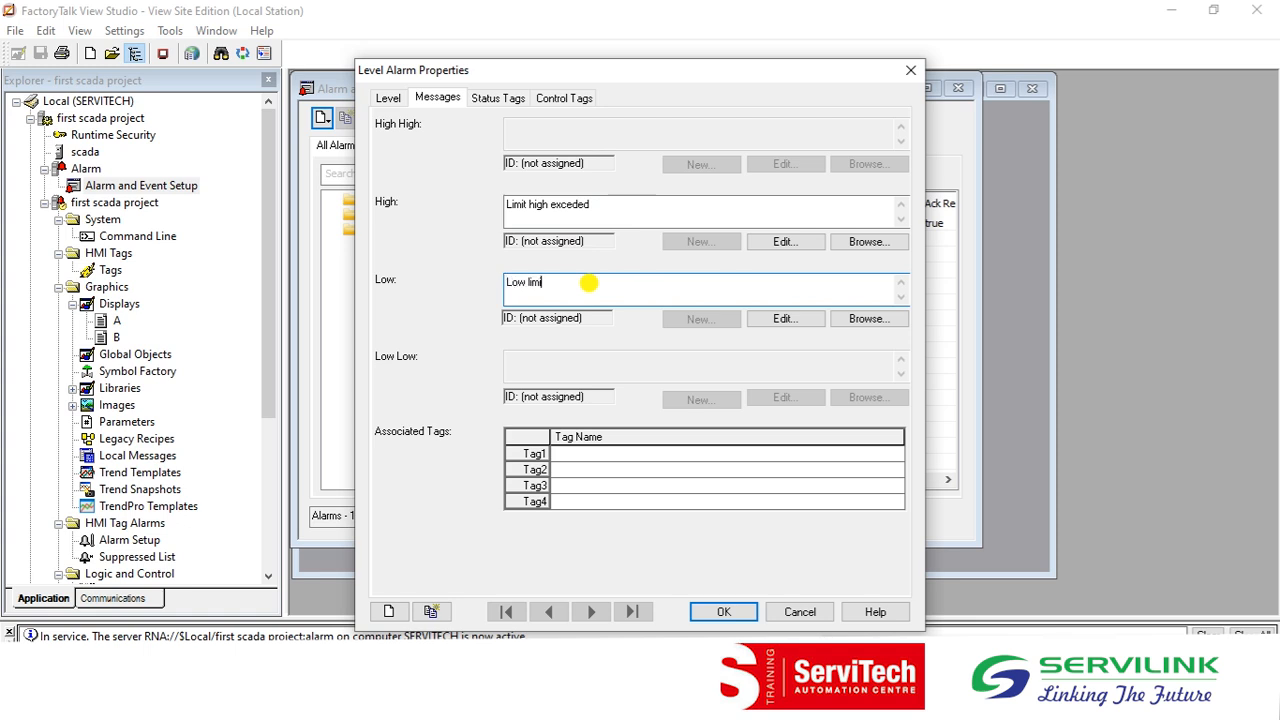
{"action": "type", "text": "t exceeded"}
Step: Reword the level alarm's High message to "High limit exceeded"
{"action": "left_click", "coordinate": [523, 204]}
{"action": "left_click_drag", "start_coordinate": [527, 204], "coordinate": [471, 207]}
{"action": "key", "text": "Delete"}
{"action": "key", "text": "Delete"}
{"action": "type", "text": "H"}
{"action": "key", "text": "Right"}
{"action": "key", "text": "Right"}
{"action": "key", "text": "Right"}
{"action": "type", "text": "limit"}
{"action": "key", "text": "Right"}
{"action": "key", "text": "Right"}
{"action": "key", "text": "Right"}
{"action": "type", "text": "e"}
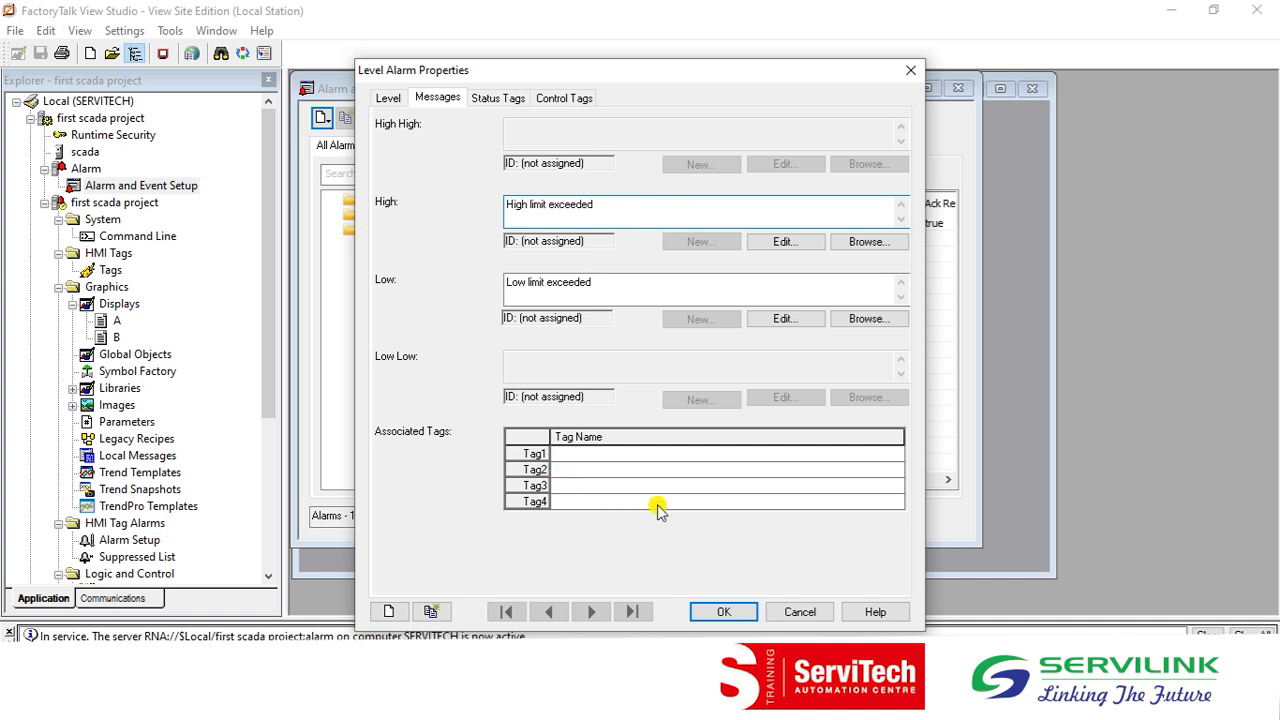
Step: Check the level settings, accept the new alarm and close the Alarm and Event Setup, saving the changes
{"action": "left_click", "coordinate": [389, 97]}
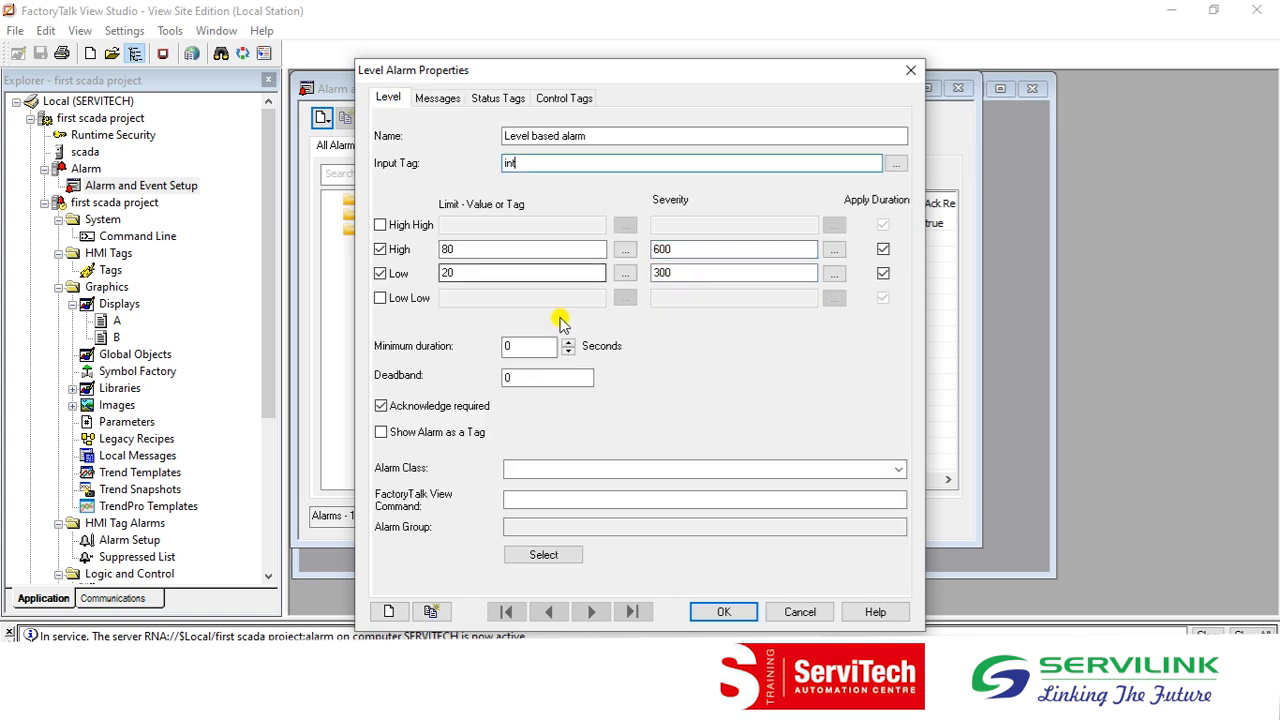
{"action": "left_click", "coordinate": [726, 610]}
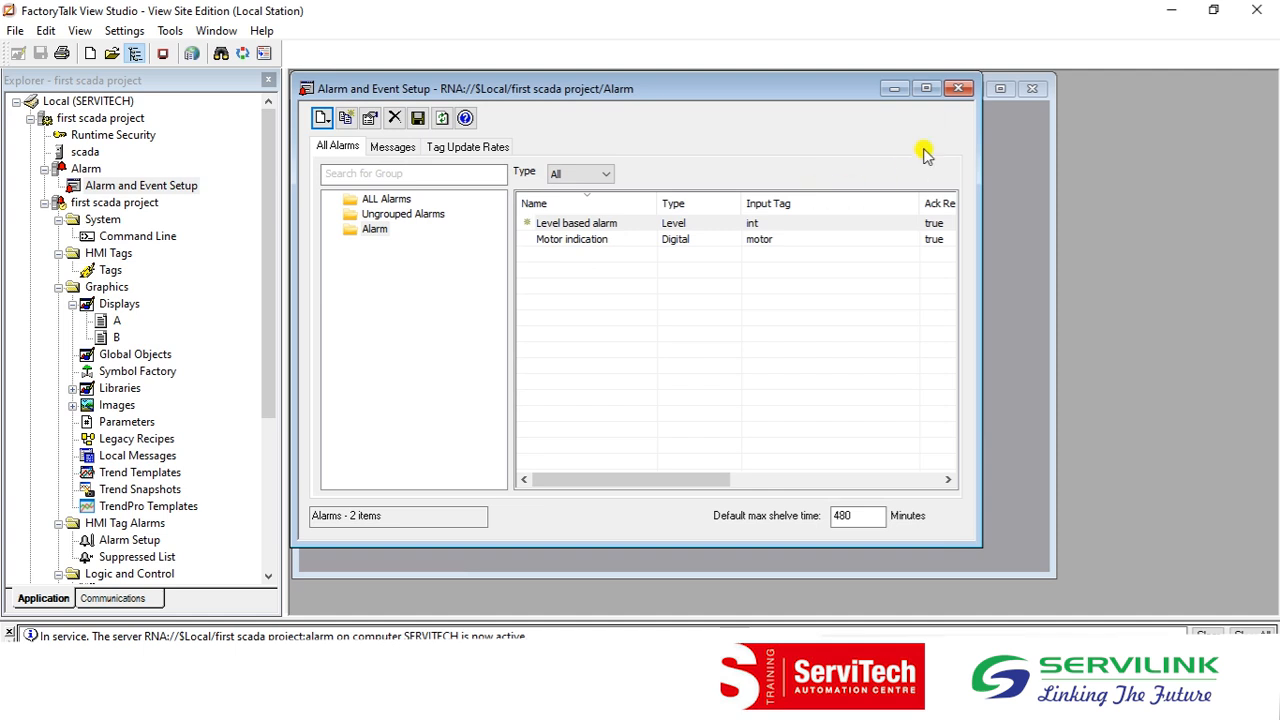
{"action": "left_click", "coordinate": [958, 89]}
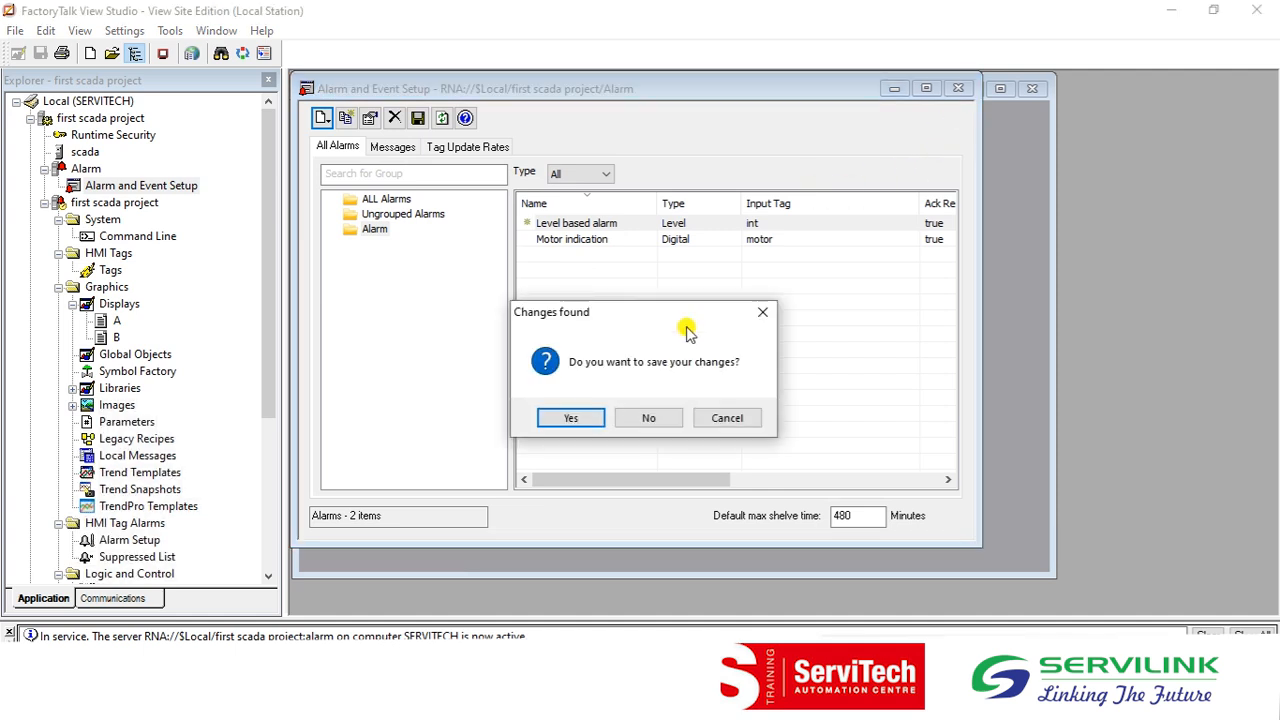
{"action": "left_click", "coordinate": [571, 419]}
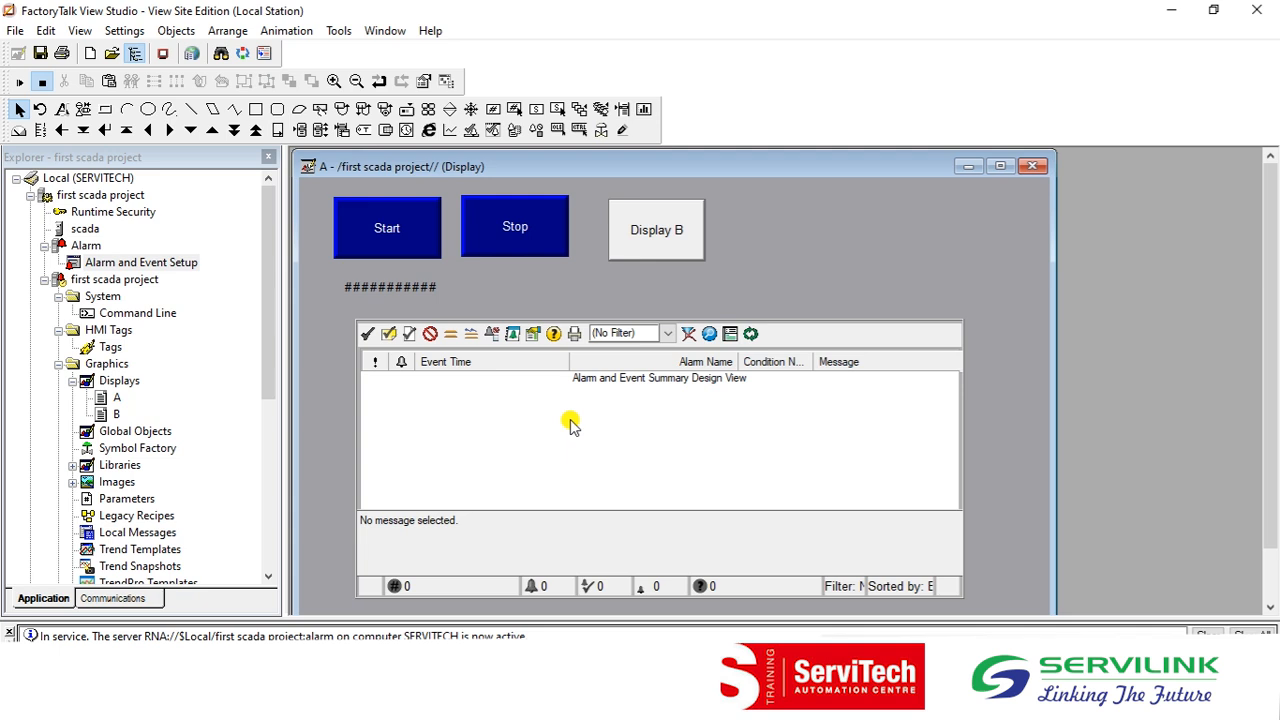
Step: Delete the numeric display under the Start button and draw a numeric input beside the Display B button
{"action": "left_click", "coordinate": [399, 289]}
{"action": "key", "text": "Delete"}
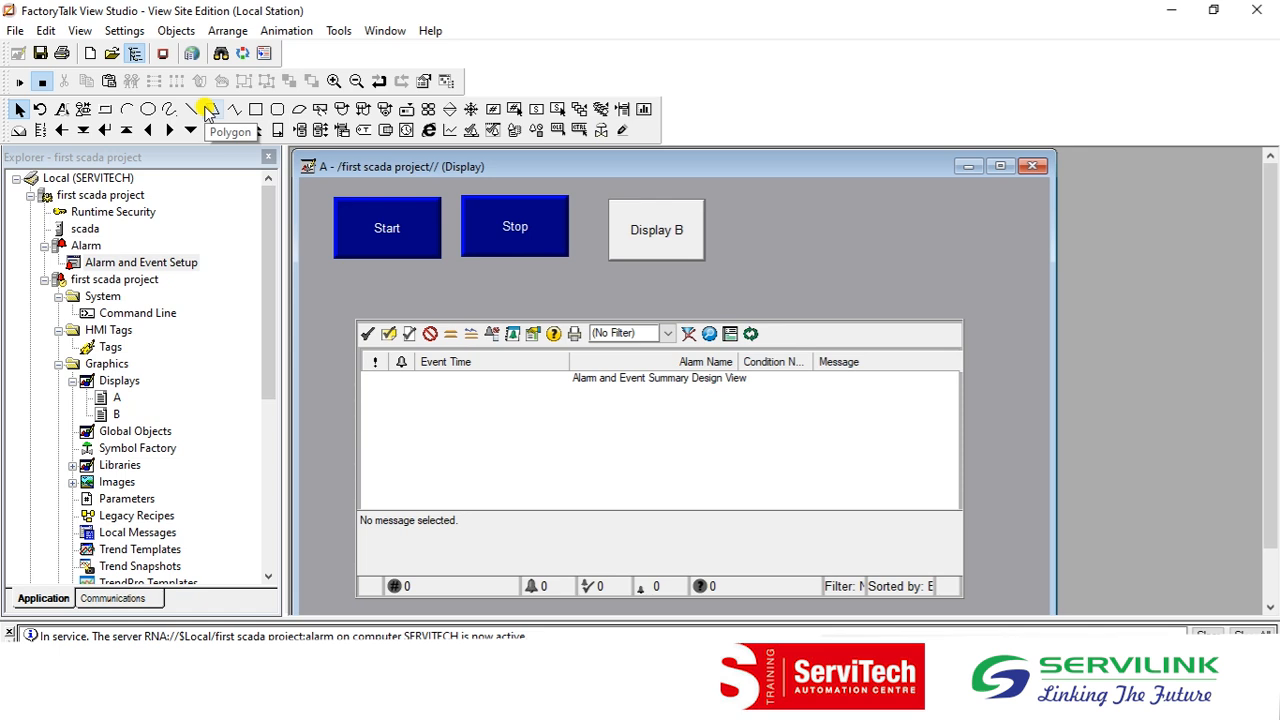
{"action": "left_click", "coordinate": [175, 33]}
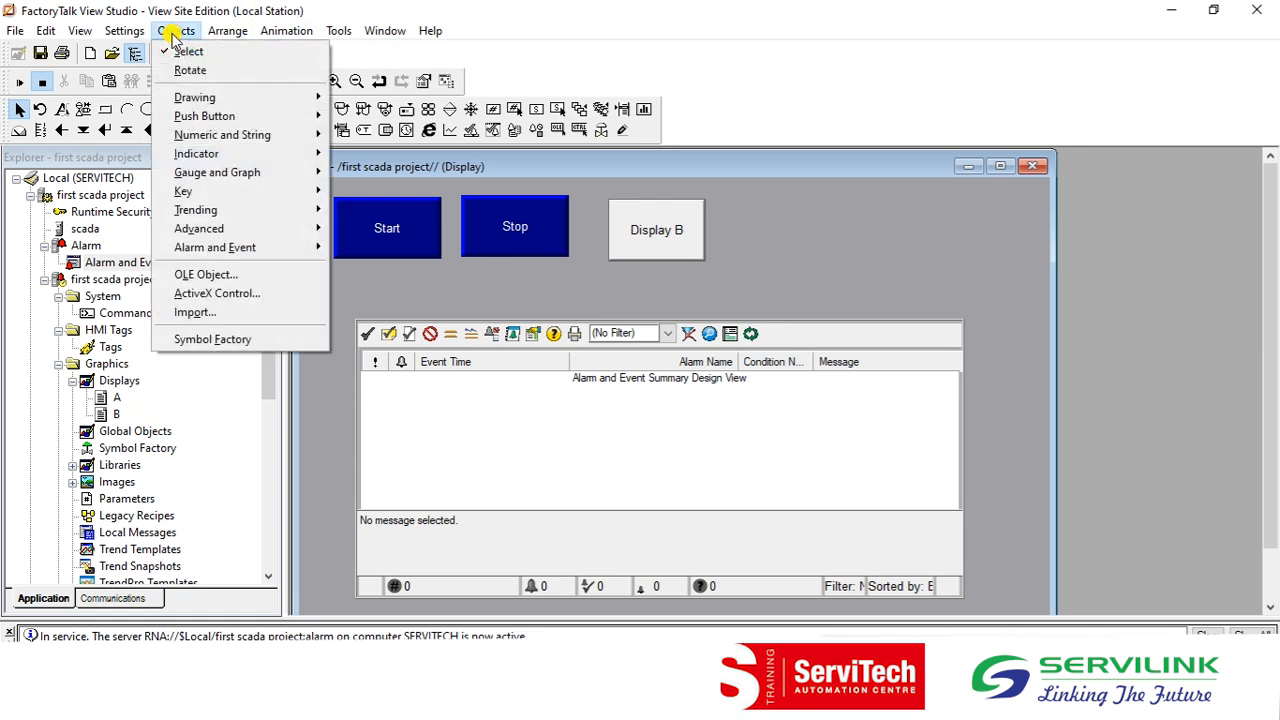
{"action": "mouse_move", "coordinate": [287, 135]}
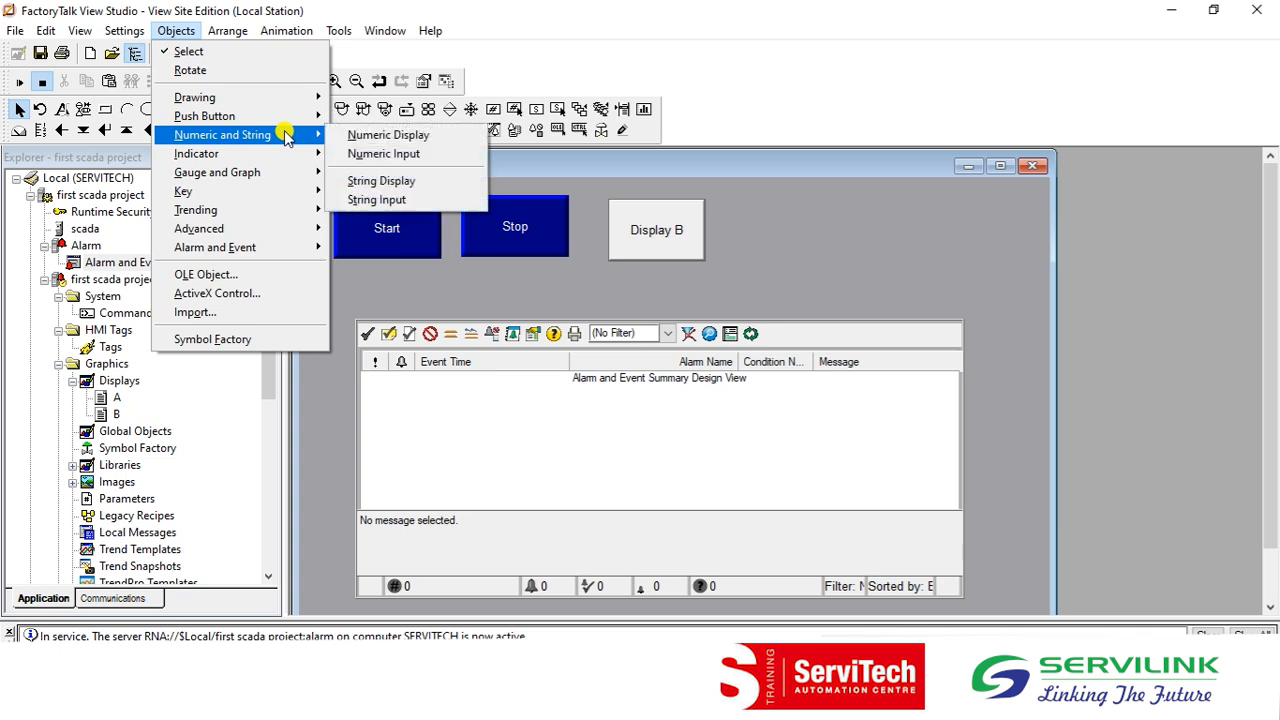
{"action": "left_click", "coordinate": [463, 152]}
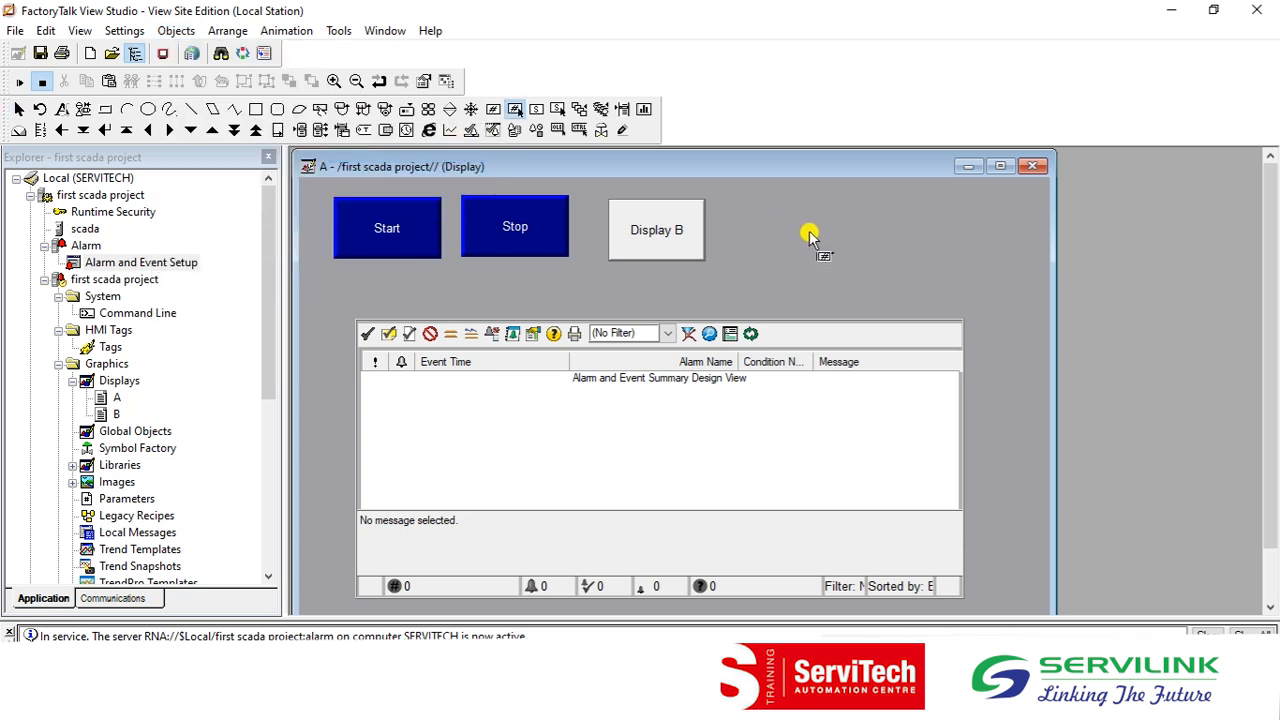
{"action": "left_click_drag", "start_coordinate": [794, 207], "coordinate": [888, 257]}
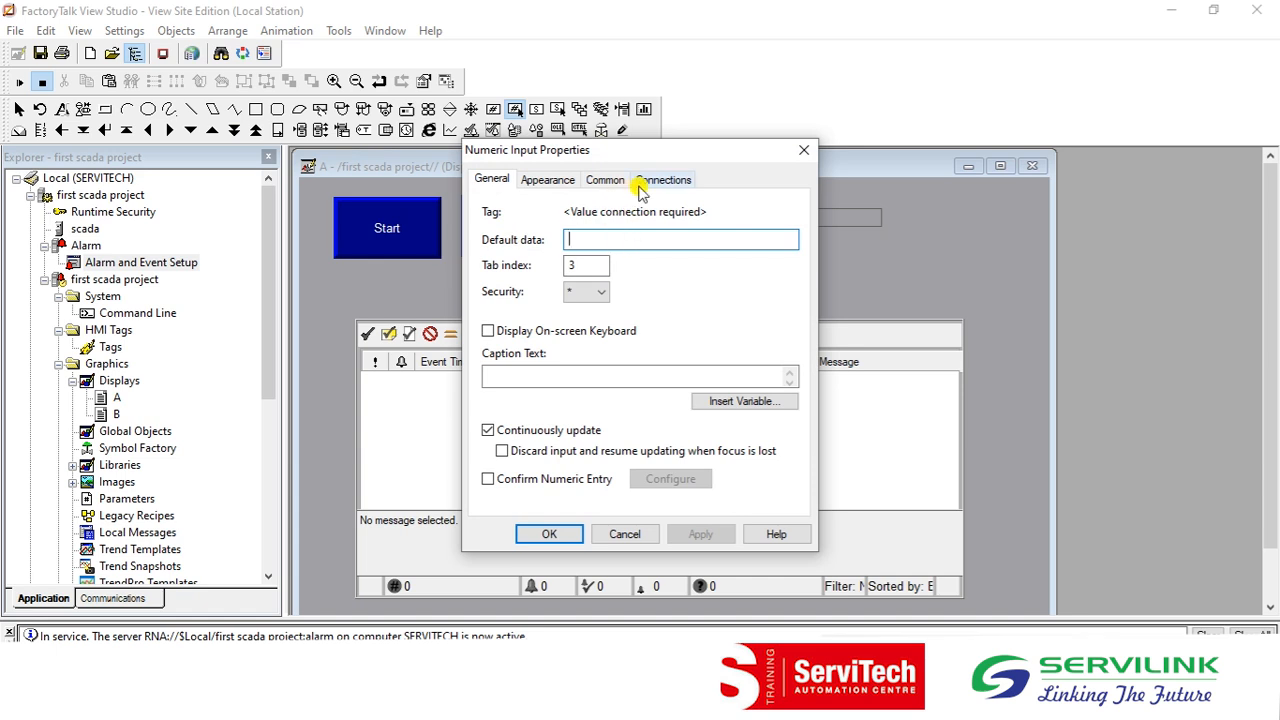
Step: Connect the numeric input's value to the tag int and accept its properties
{"action": "left_click", "coordinate": [660, 180]}
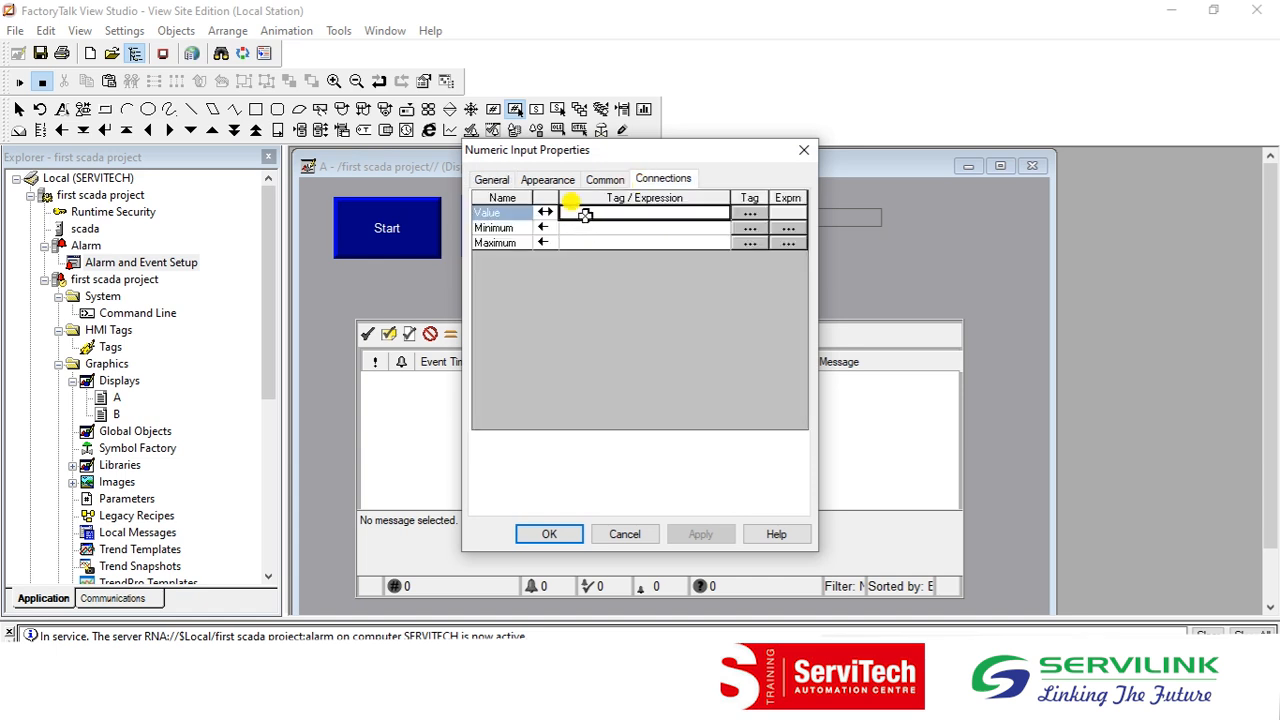
{"action": "left_click", "coordinate": [592, 214]}
{"action": "type", "text": "int"}
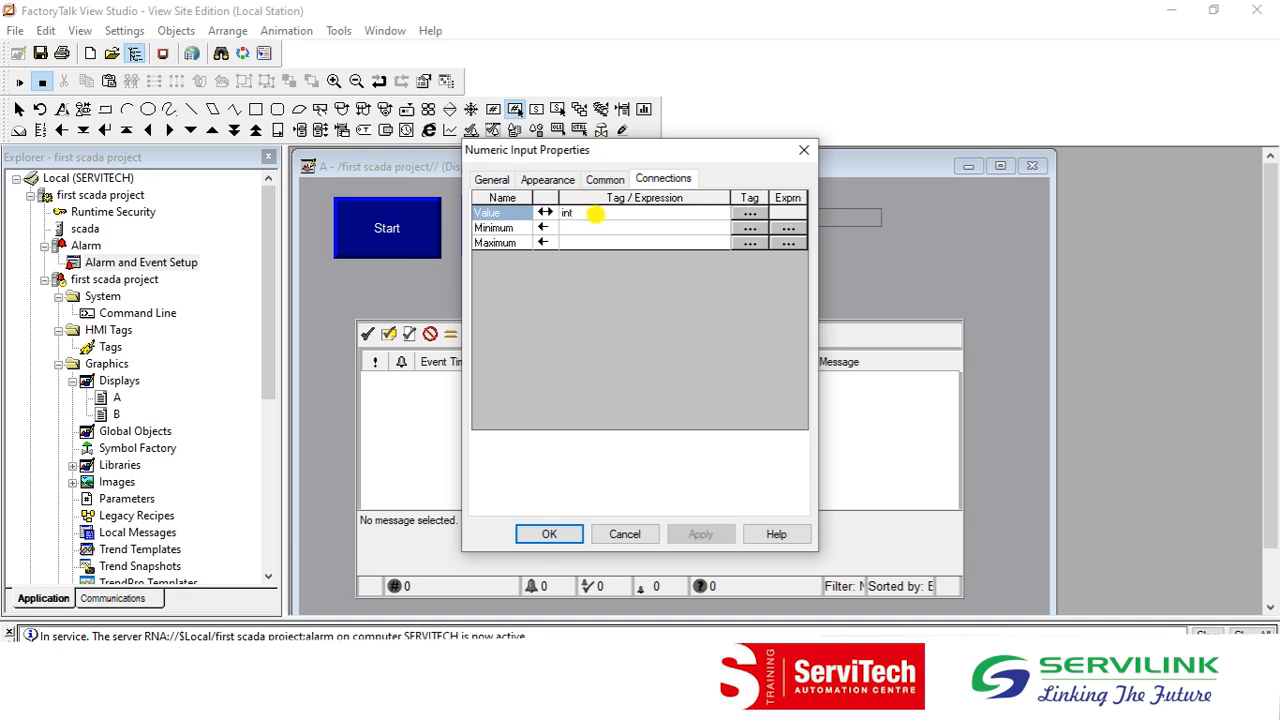
{"action": "left_click", "coordinate": [549, 535]}
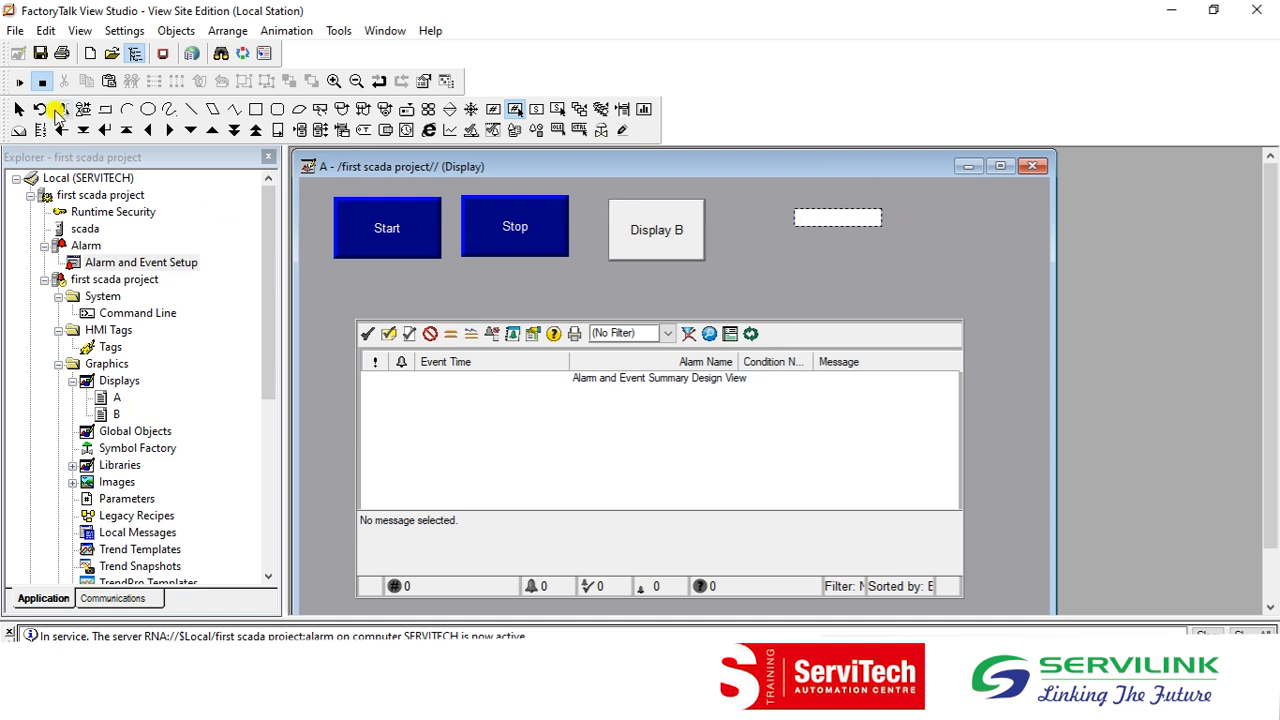
Step: Start the display's test run and check the MOV instruction's source N7:0 in the RSLogix 500 ladder
{"action": "left_click", "coordinate": [26, 83]}
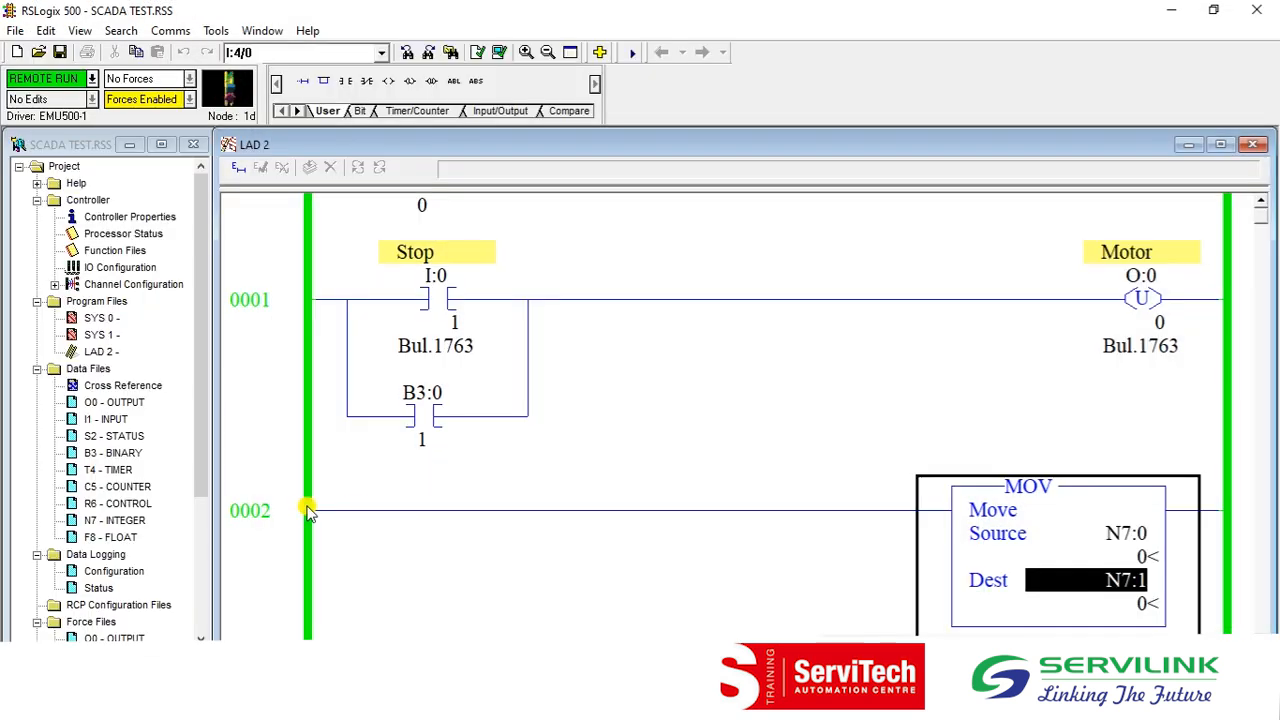
{"action": "left_click", "coordinate": [303, 510]}
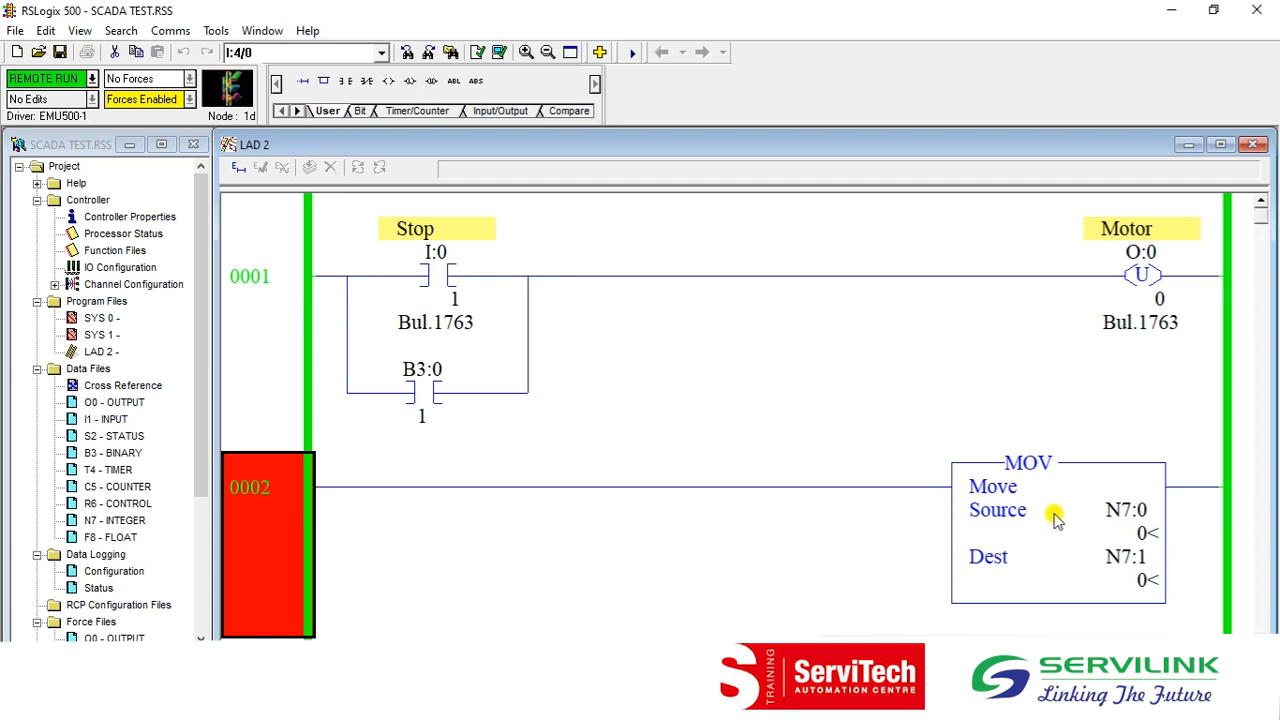
{"action": "left_click", "coordinate": [1123, 512]}
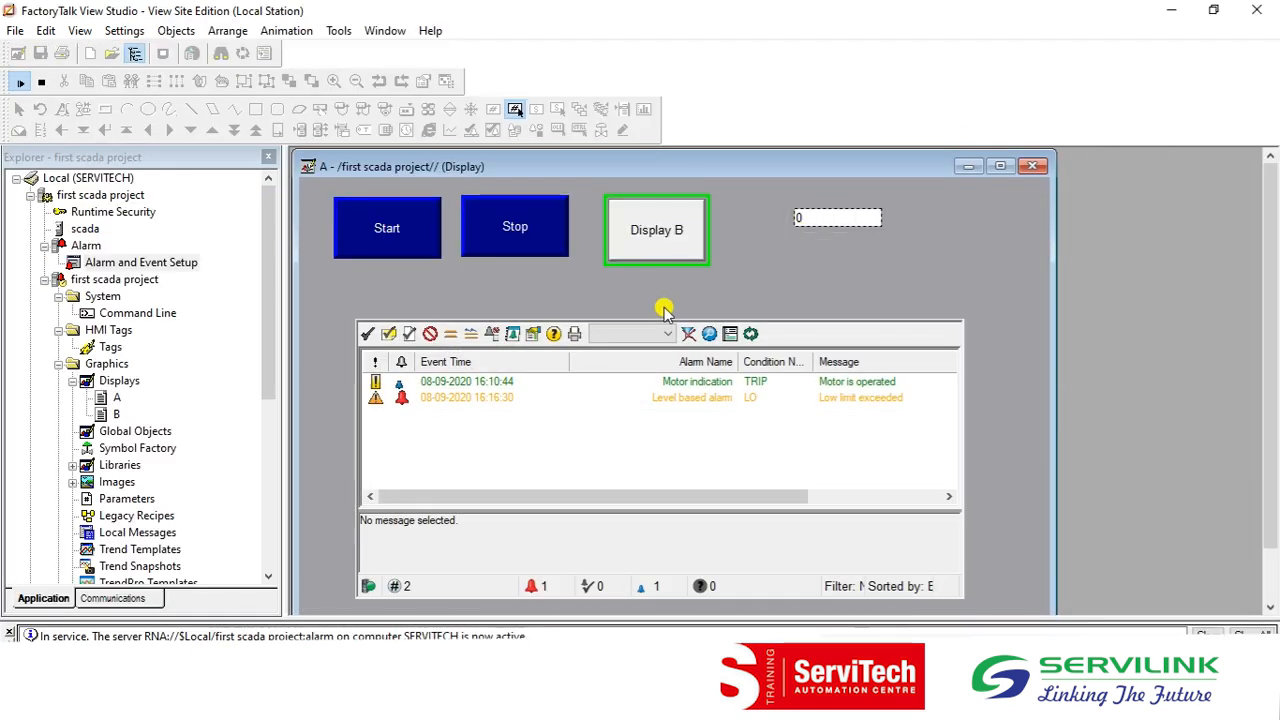
Step: In FactoryTalk View Studio, examine the level alarm's low-limit entry and its details in the alarm summary
{"action": "left_click", "coordinate": [473, 445]}
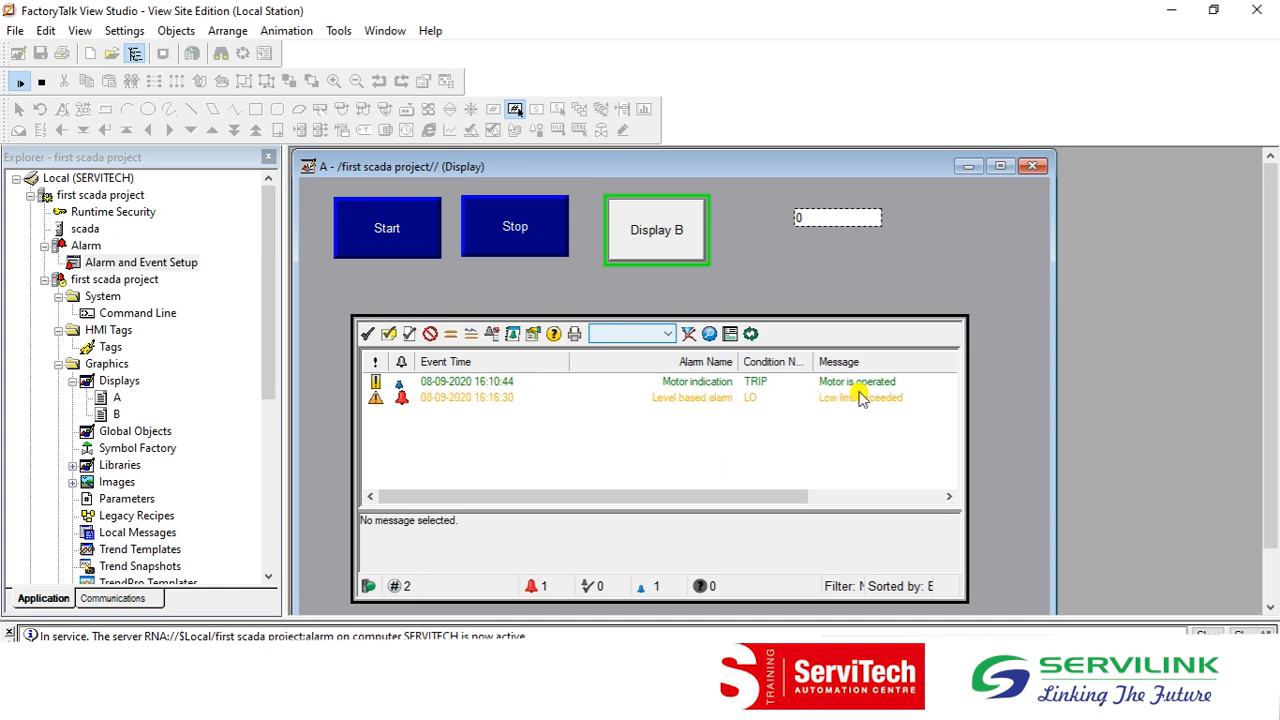
{"action": "left_click_drag", "start_coordinate": [714, 498], "coordinate": [632, 500]}
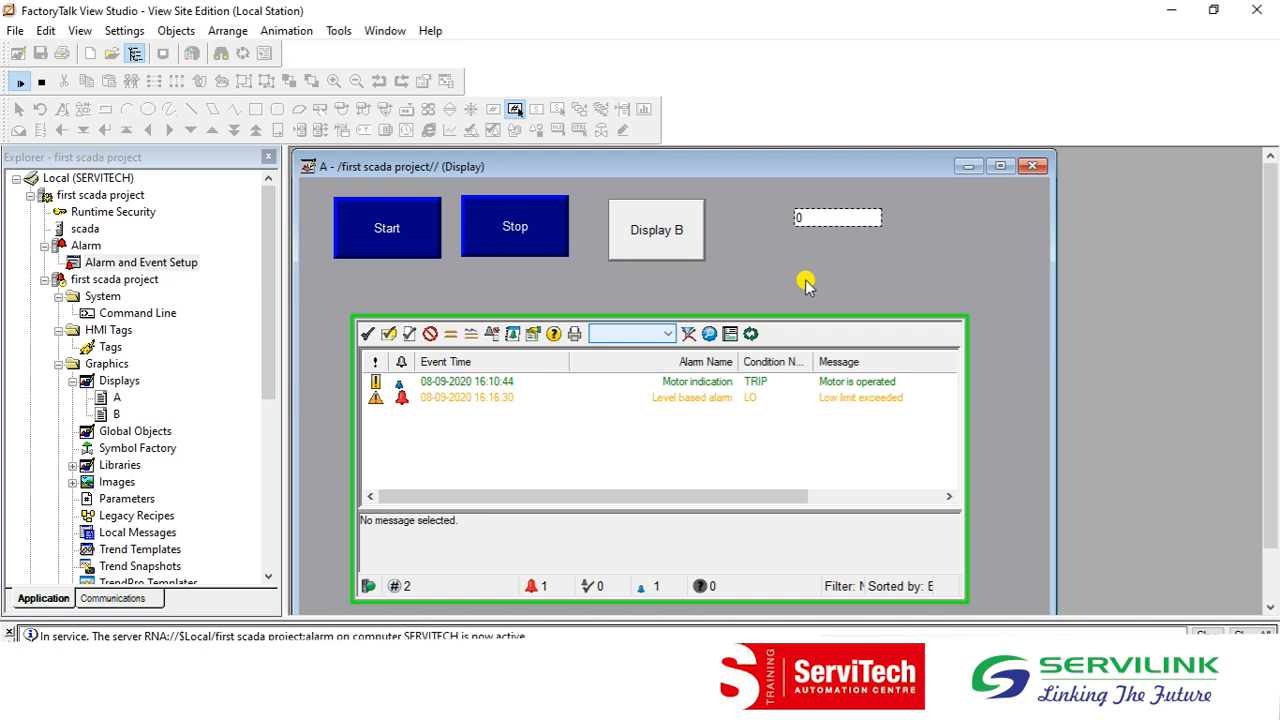
{"action": "left_click", "coordinate": [486, 397]}
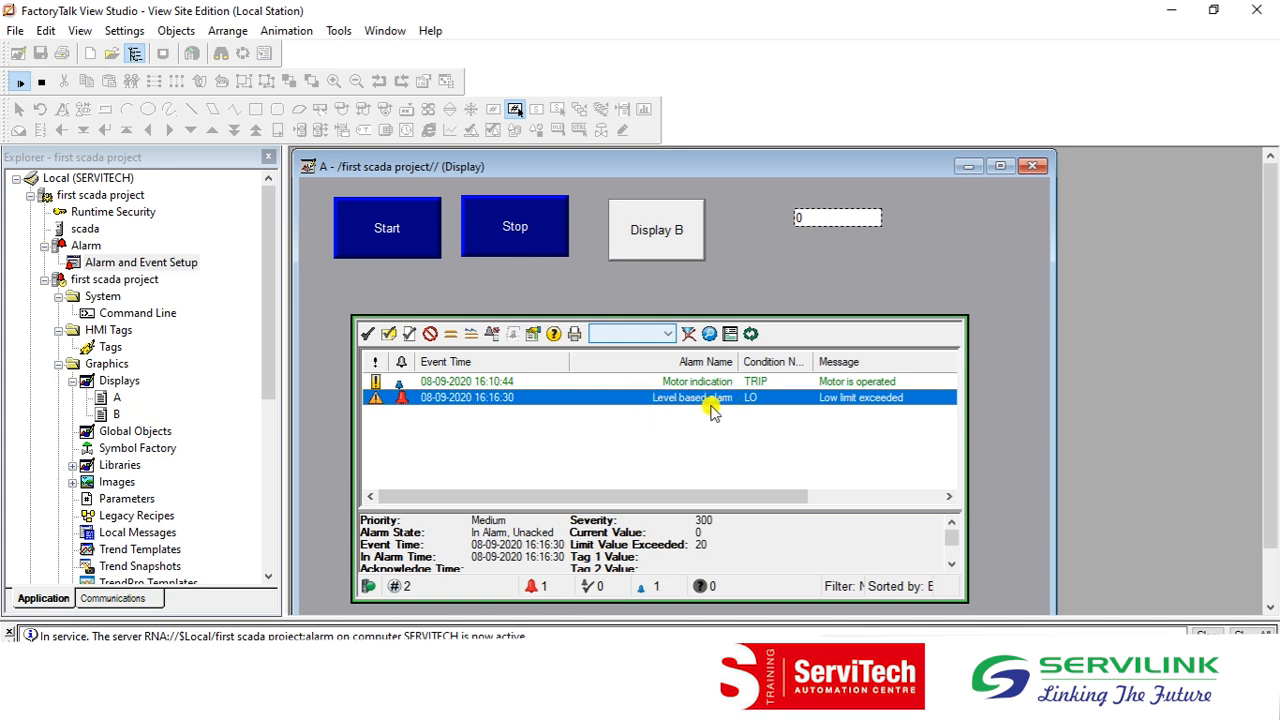
Step: Enter 30 in the numeric input, then check N7:0 in the RSLogix 500 ladder and the low-limit alarm in the summary
{"action": "left_click", "coordinate": [826, 218]}
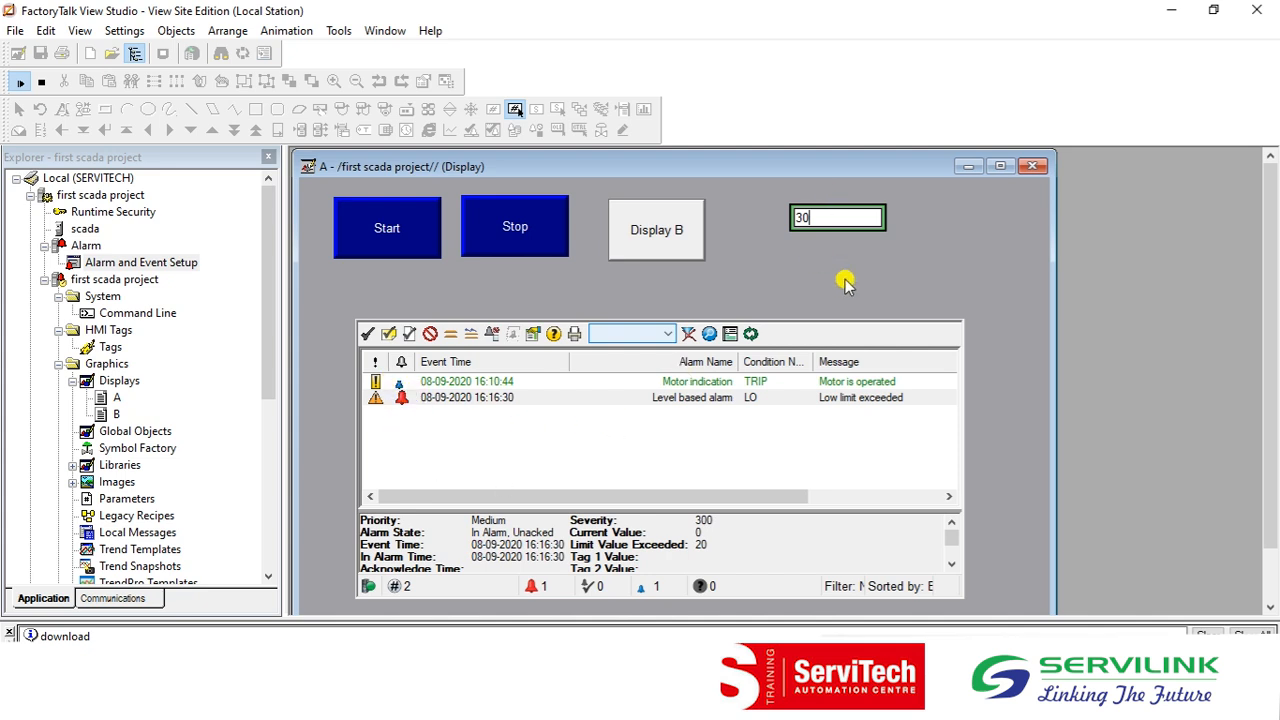
{"action": "left_click", "coordinate": [781, 244]}
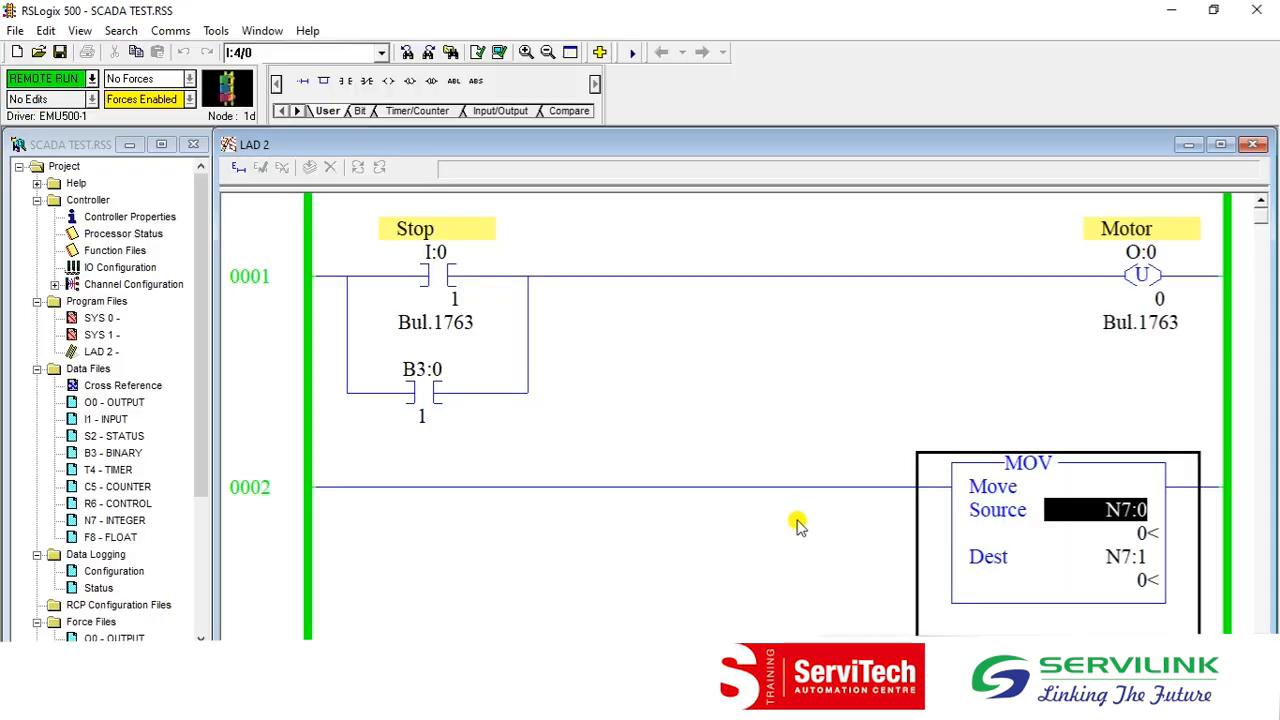
{"action": "left_click", "coordinate": [1171, 10]}
{"action": "left_click", "coordinate": [845, 220]}
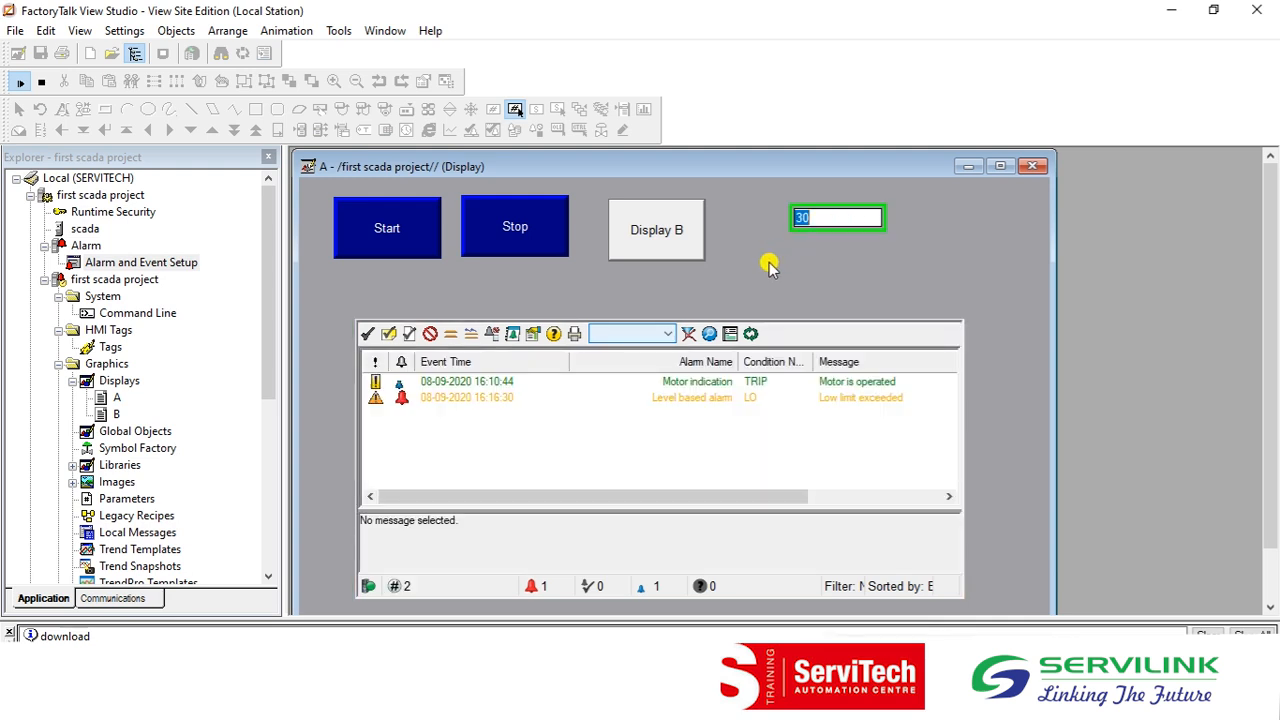
{"action": "left_click", "coordinate": [503, 704]}
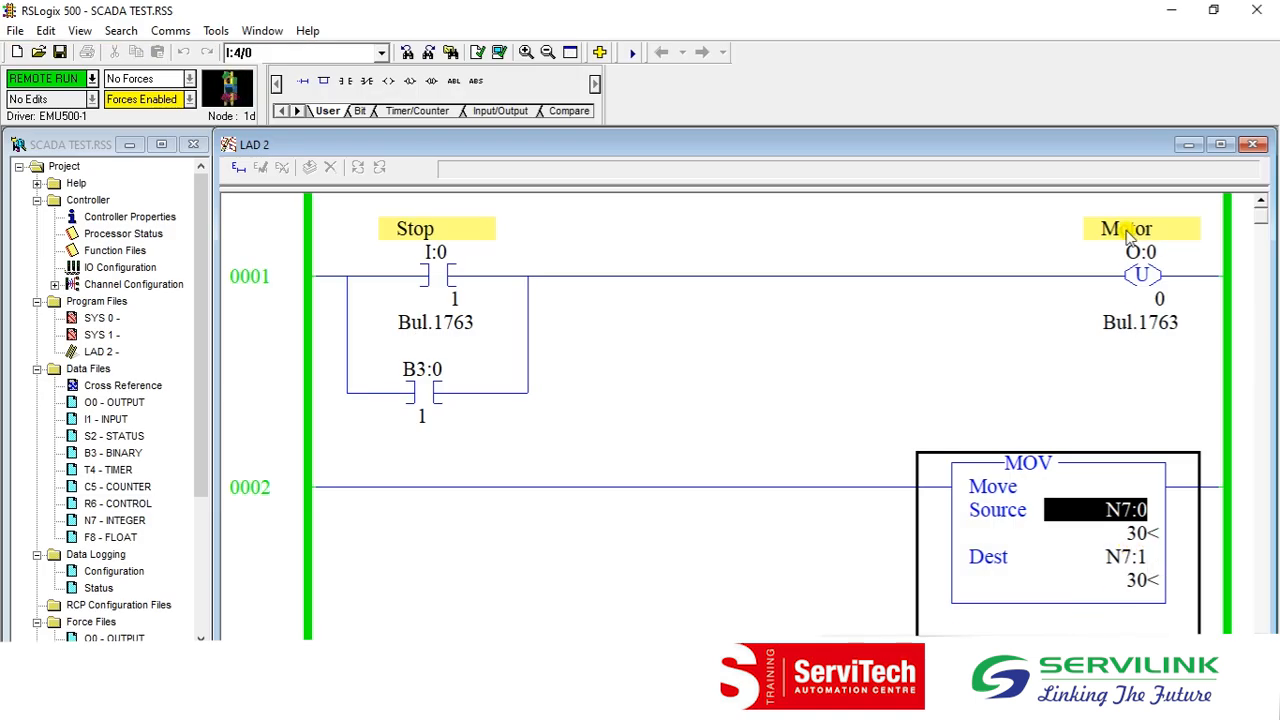
{"action": "left_click", "coordinate": [1171, 10]}
{"action": "left_click", "coordinate": [393, 448]}
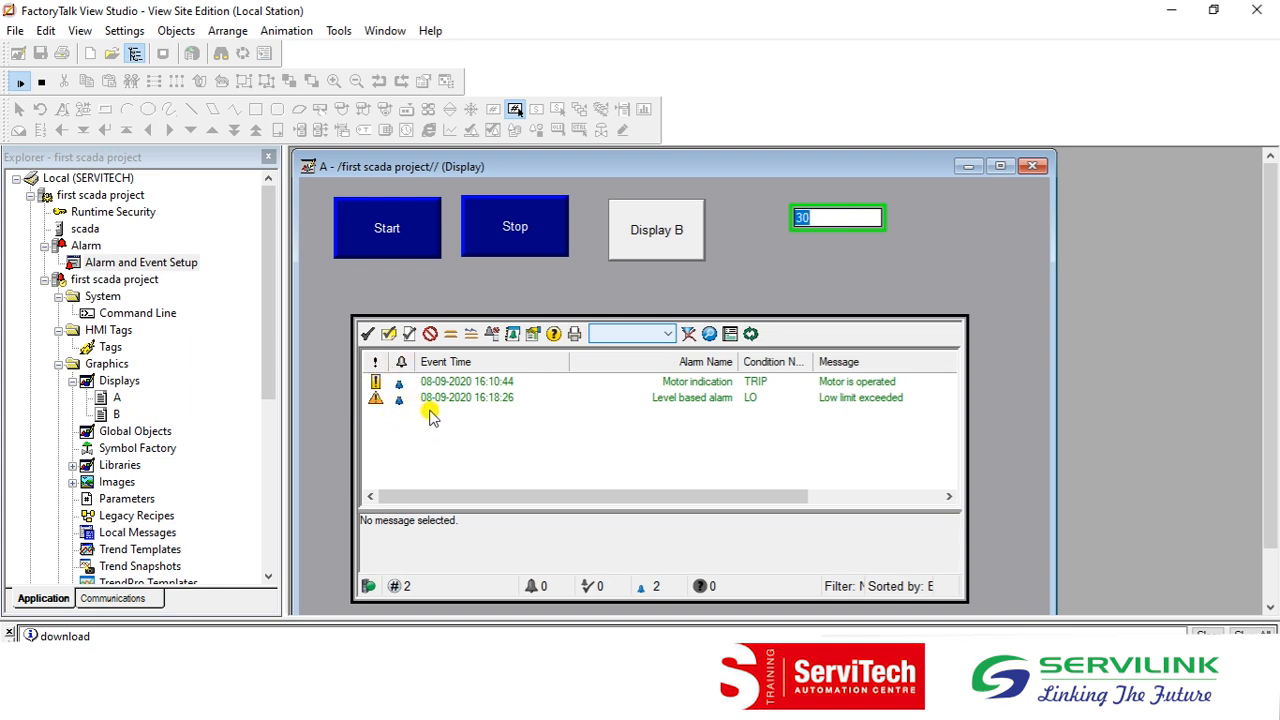
Step: Enter 85 in the numeric input and view the details of the level alarm's high-limit entry in the summary
{"action": "left_click_drag", "start_coordinate": [871, 218], "coordinate": [788, 235]}
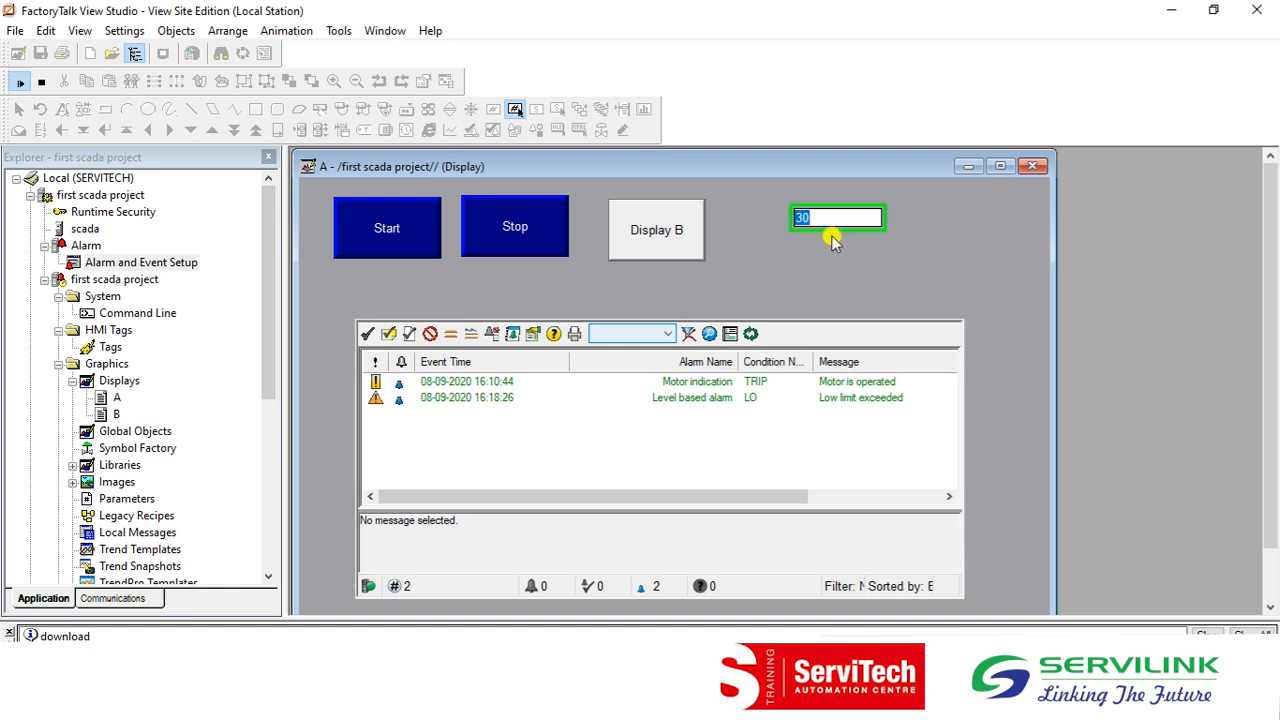
{"action": "left_click", "coordinate": [807, 218]}
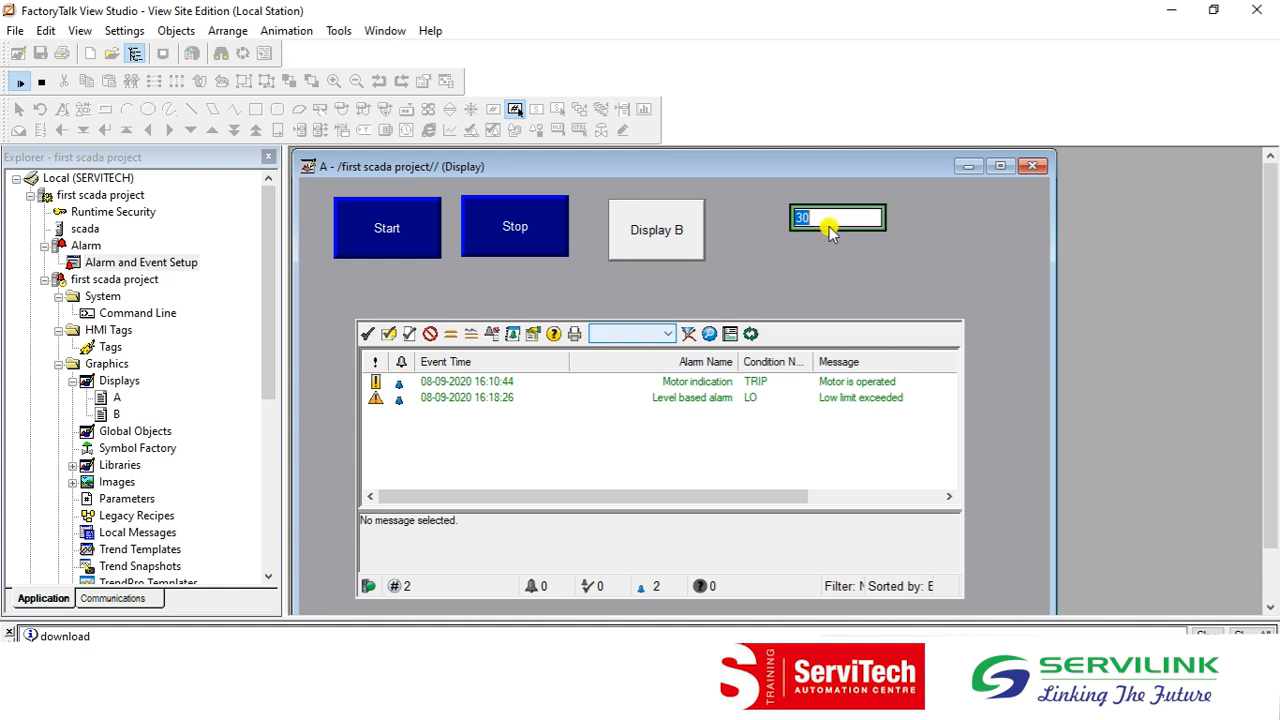
{"action": "type", "text": "85"}
{"action": "key", "text": "Return"}
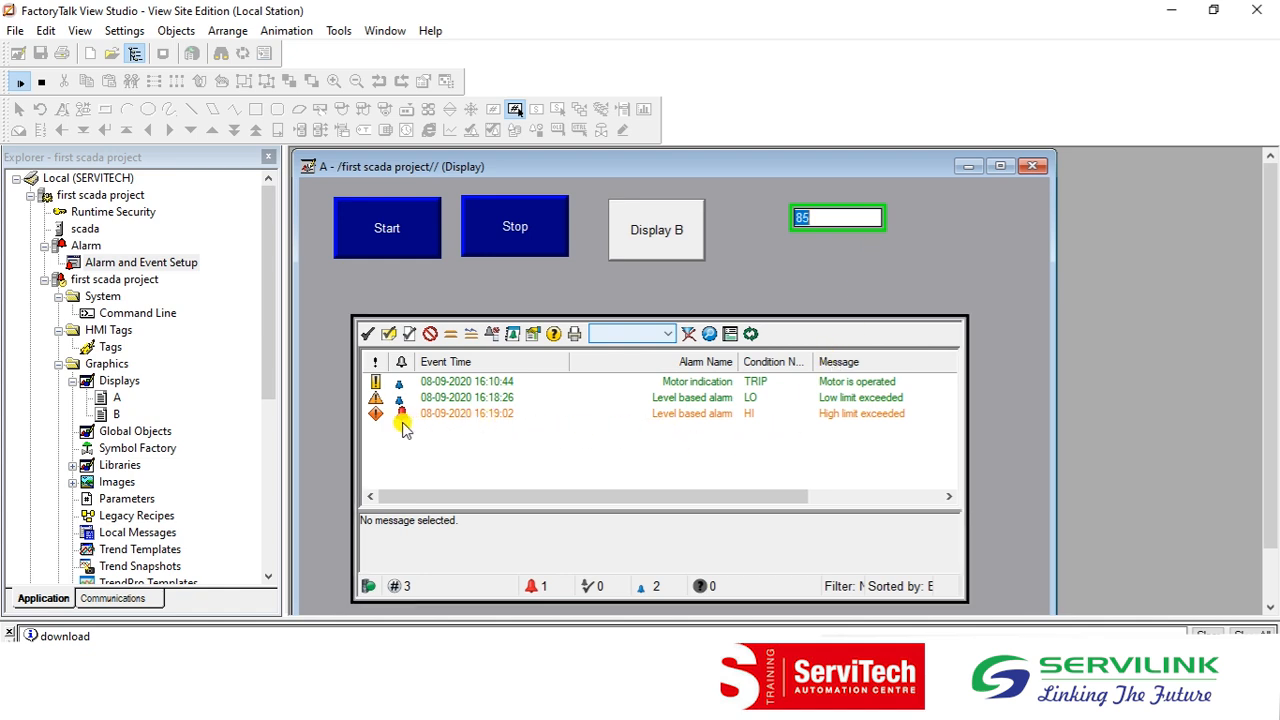
{"action": "left_click", "coordinate": [470, 418]}
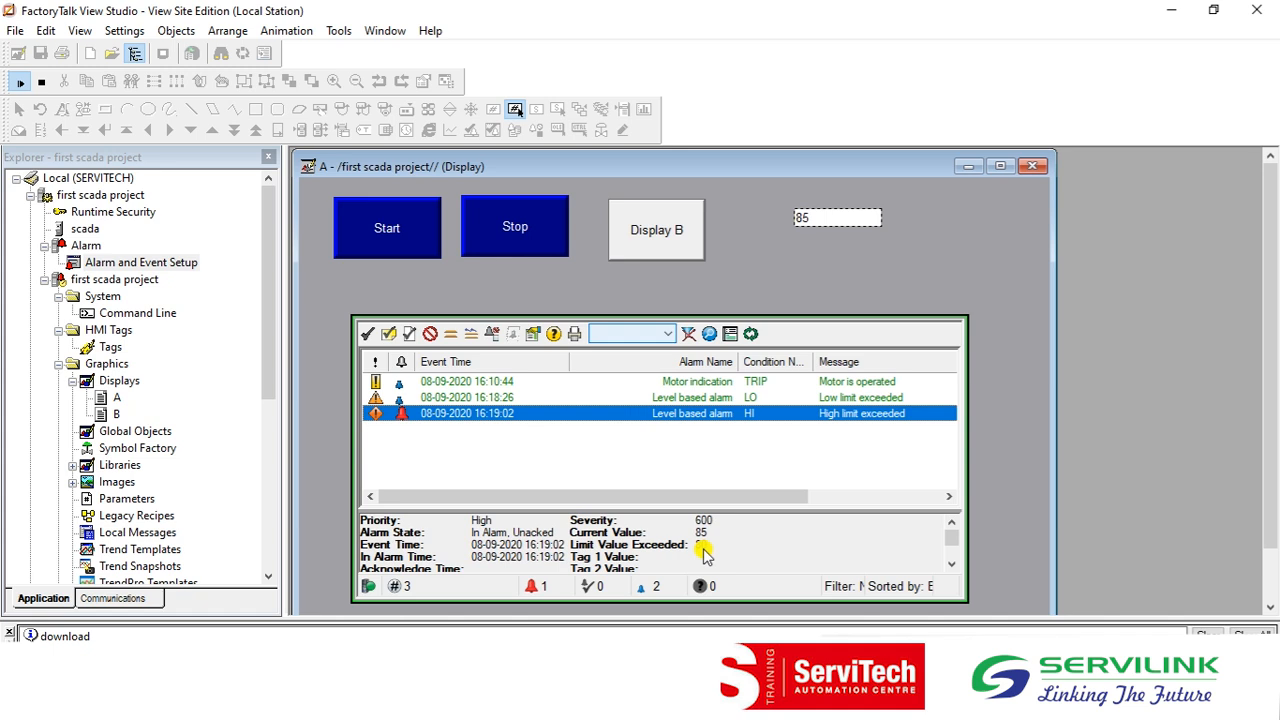
Step: Stop the display's test run and create a new deviation alarm in the Alarm and Event Setup
{"action": "left_click", "coordinate": [823, 220]}
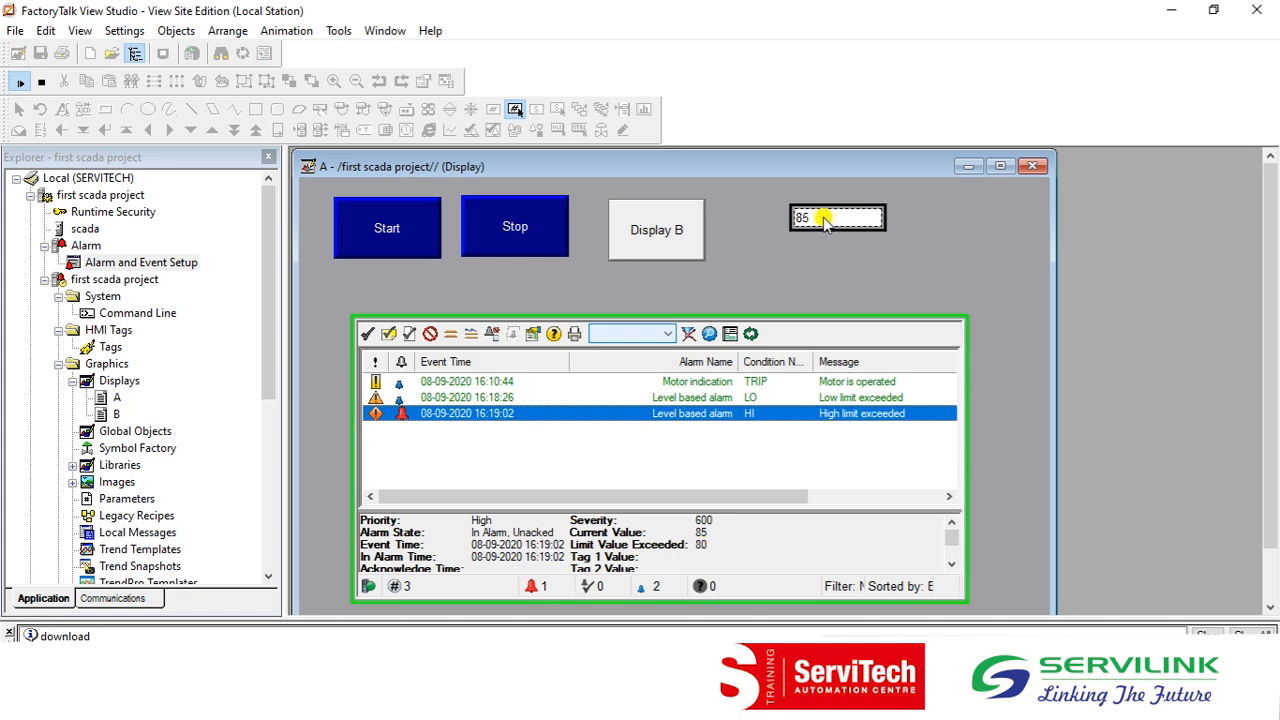
{"action": "left_click", "coordinate": [42, 82]}
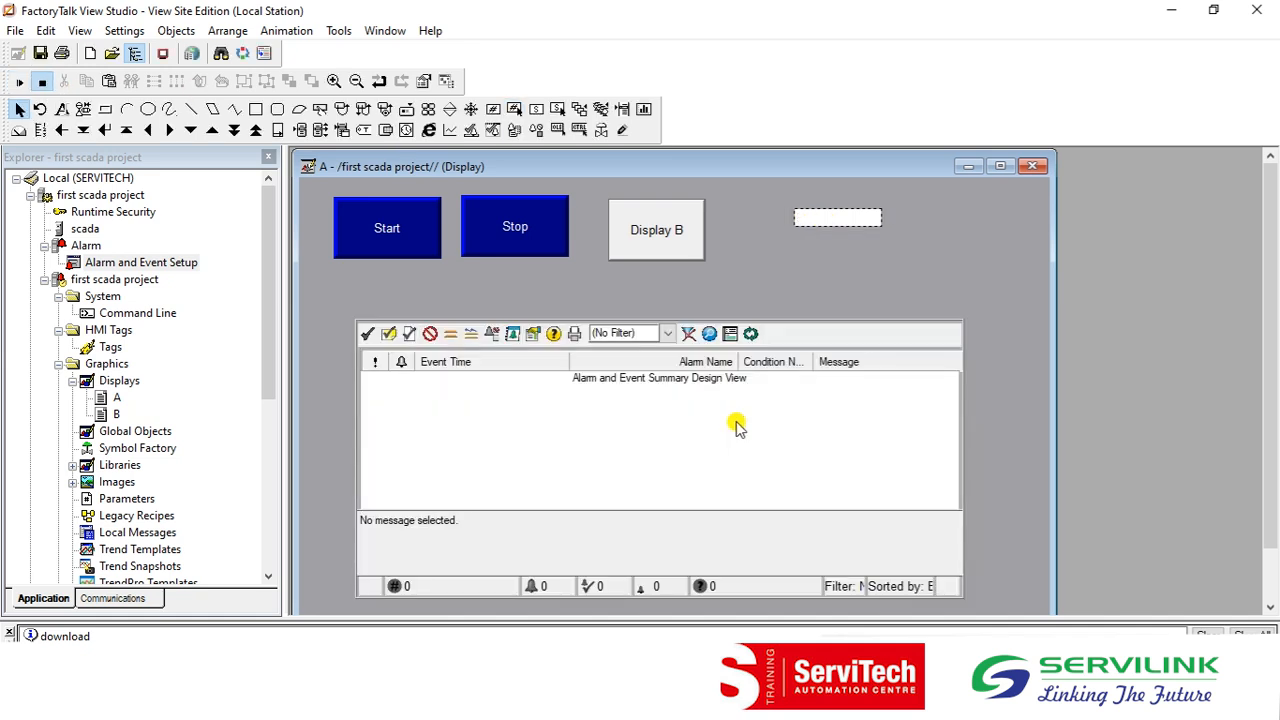
{"action": "left_click", "coordinate": [134, 262]}
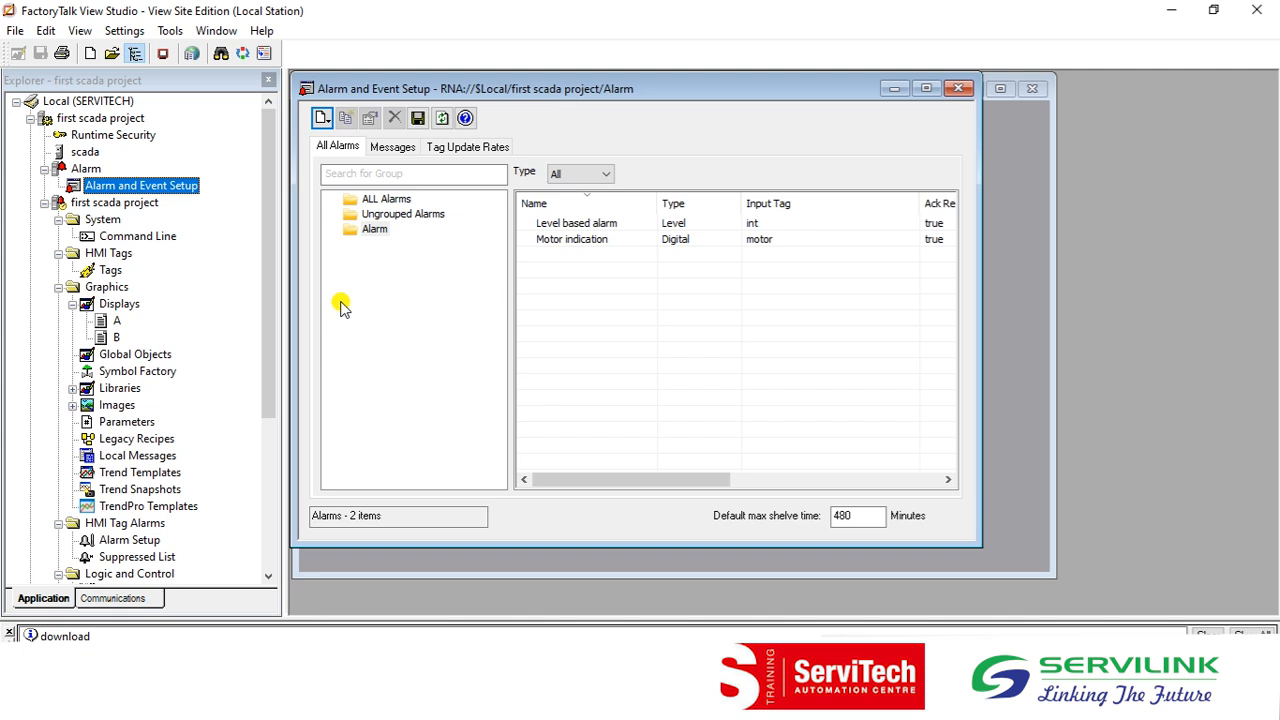
{"action": "left_click", "coordinate": [320, 119]}
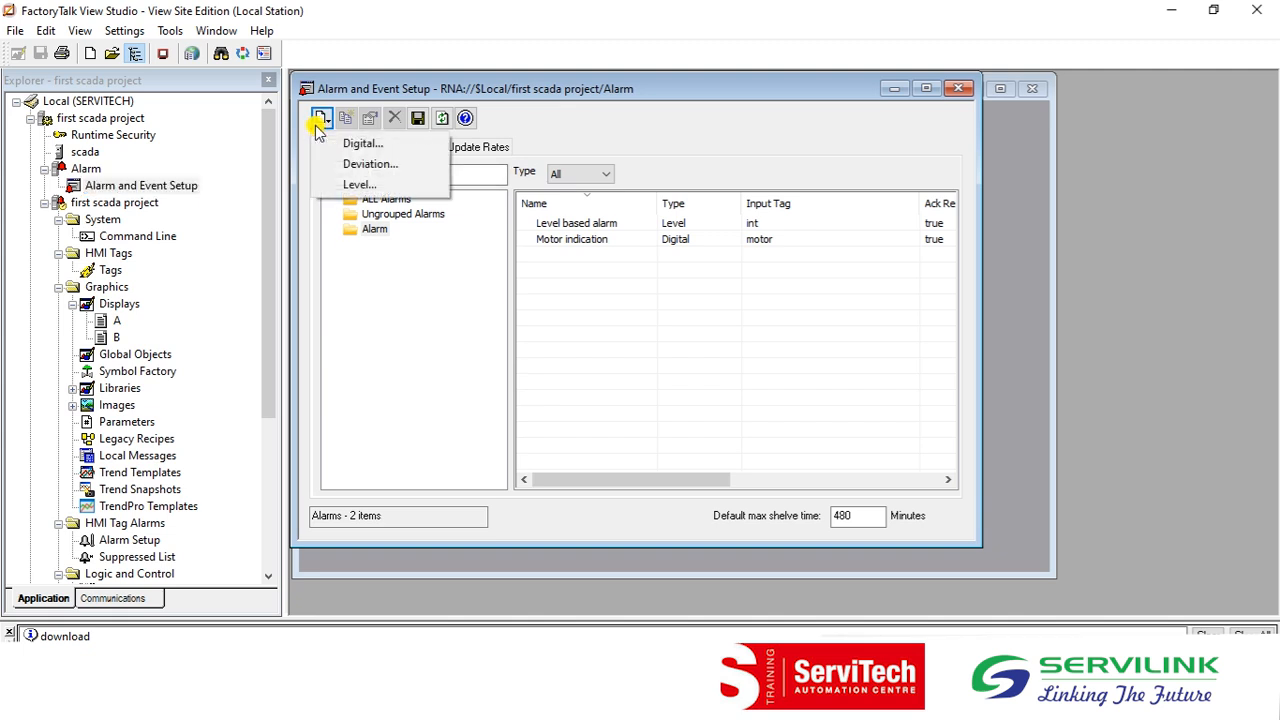
{"action": "left_click", "coordinate": [390, 166]}
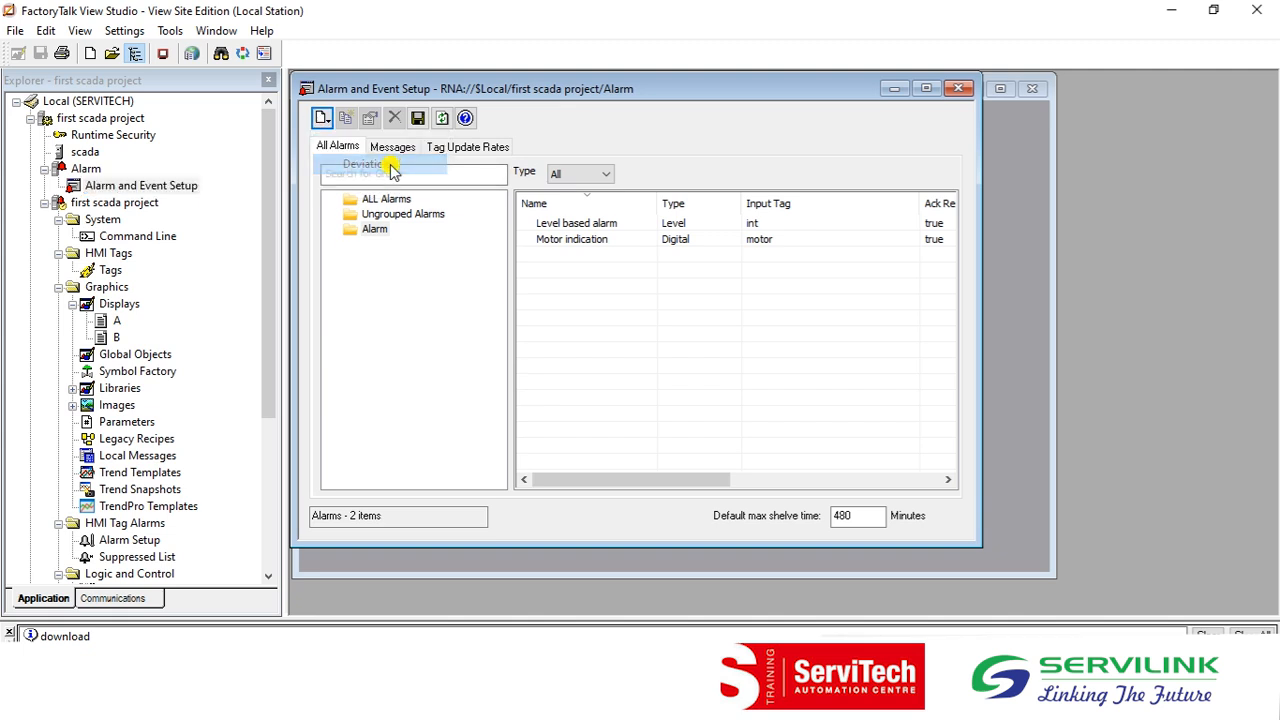
Step: Name the deviation alarm "Daviation Alarm" and assign int as its input tag
{"action": "left_click", "coordinate": [566, 131]}
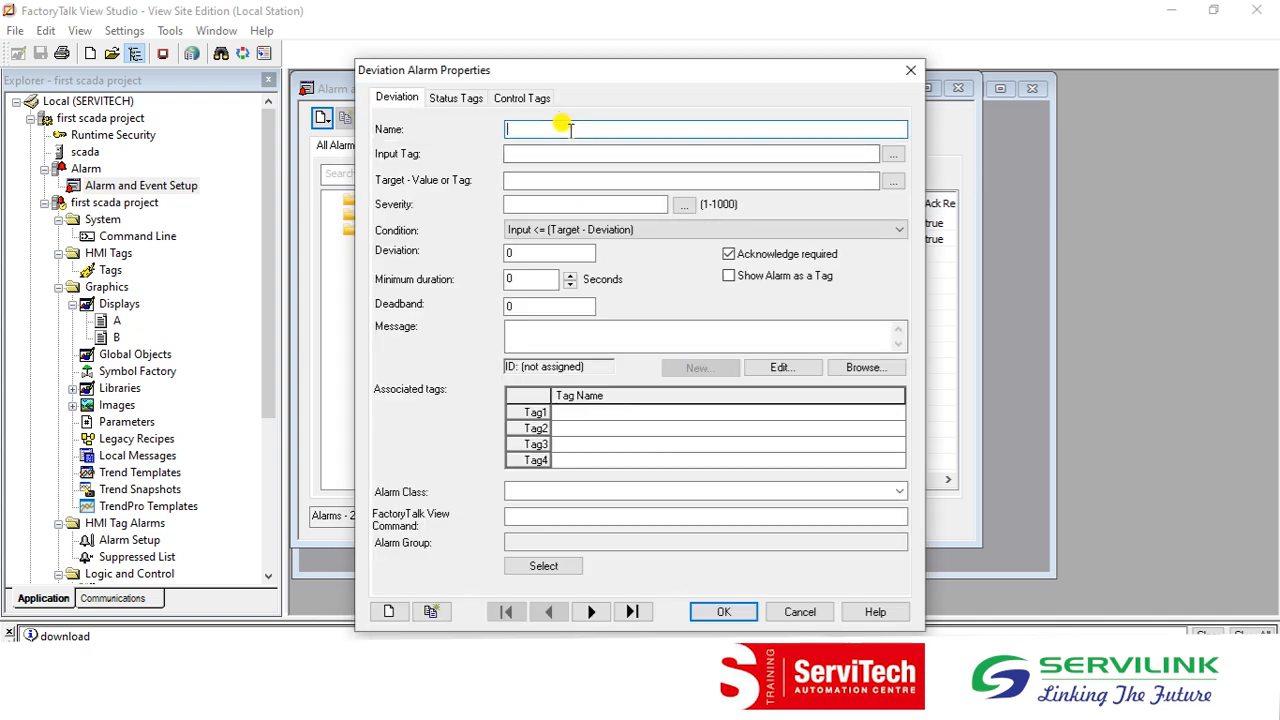
{"action": "type", "text": "Val"}
{"action": "type", "text": "l"}
{"action": "key", "text": "BackSpace"}
{"action": "key", "text": "BackSpace"}
{"action": "key", "text": "BackSpace"}
{"action": "key", "text": "BackSpace"}
{"action": "type", "text": "Daviation"}
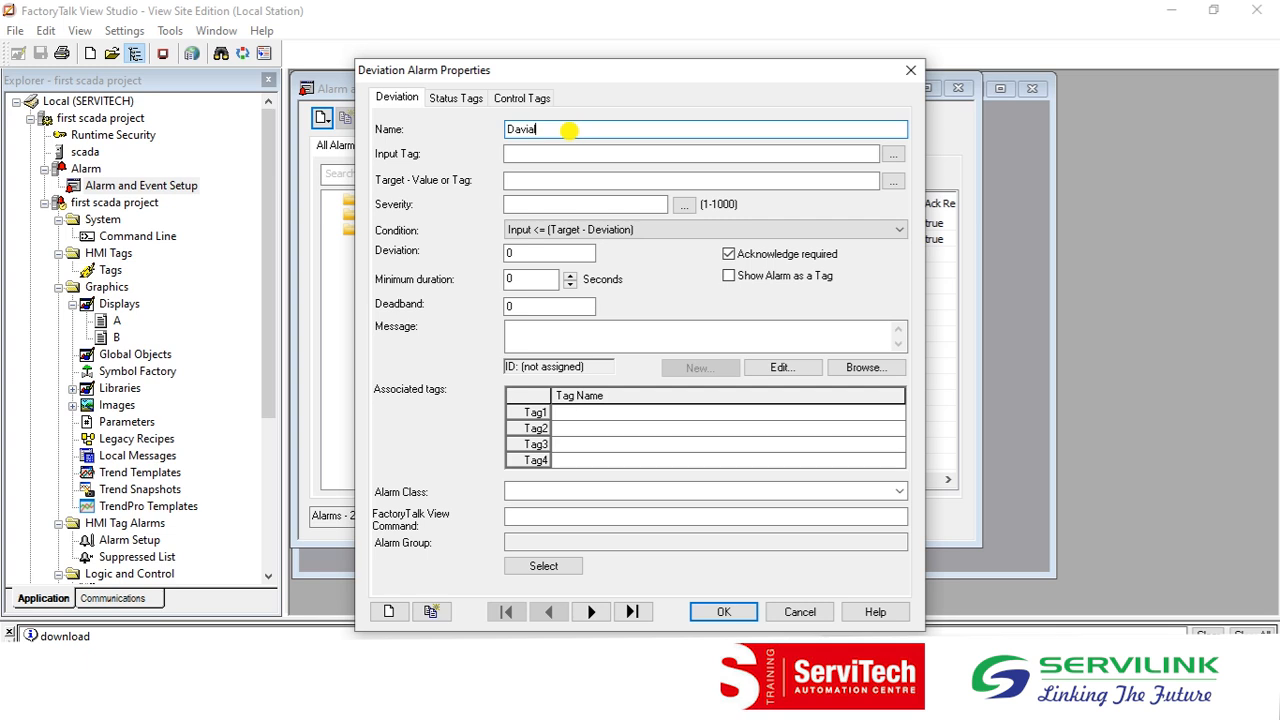
{"action": "key", "text": "BackSpace"}
{"action": "key", "text": "BackSpace"}
{"action": "key", "text": "BackSpace"}
{"action": "key", "text": "BackSpace"}
{"action": "type", "text": "tion Alarm"}
{"action": "key", "text": "Tab"}
{"action": "type", "text": "int"}
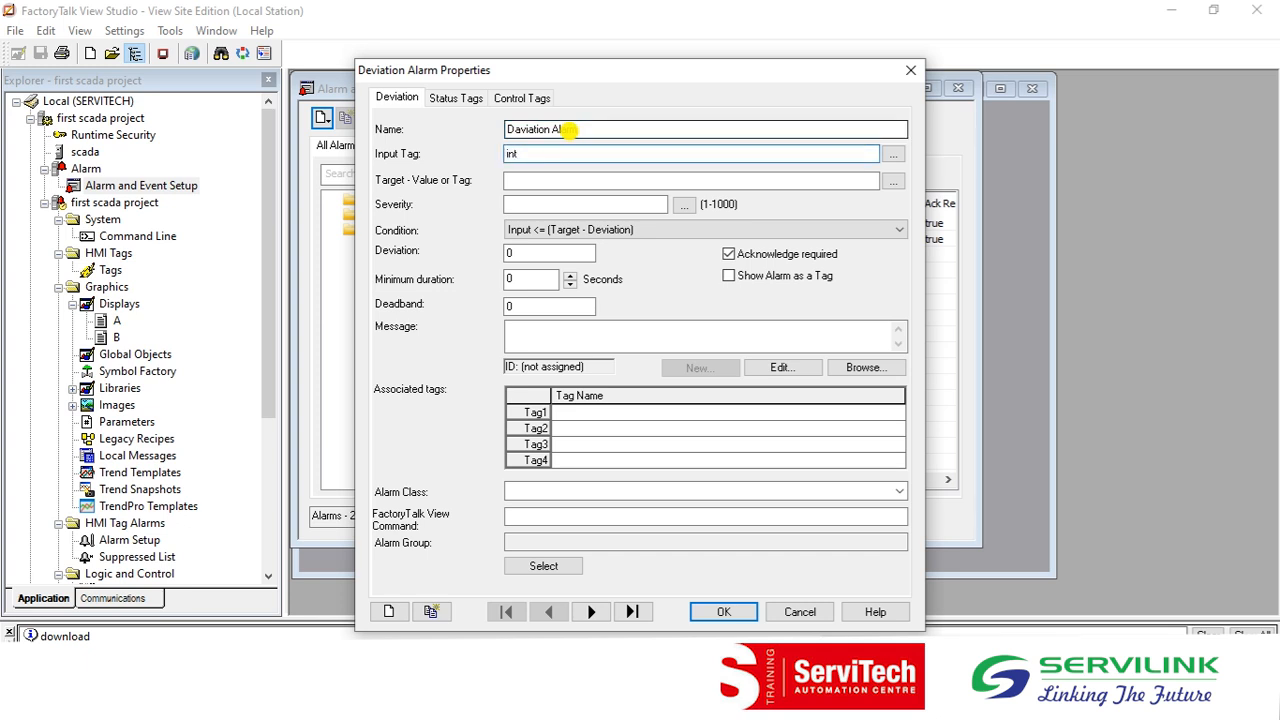
Step: Set the deviation alarm's target value to 50 and its severity to 800
{"action": "left_click", "coordinate": [538, 179]}
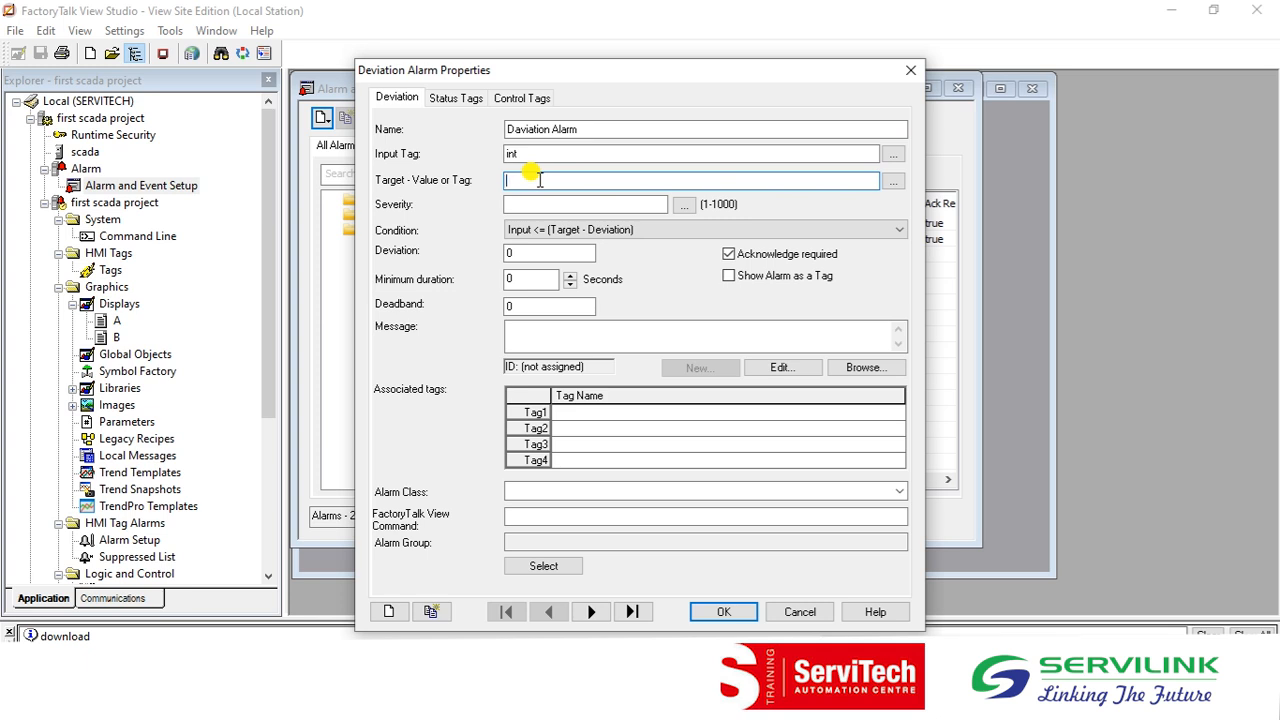
{"action": "type", "text": "50"}
{"action": "left_click", "coordinate": [543, 203]}
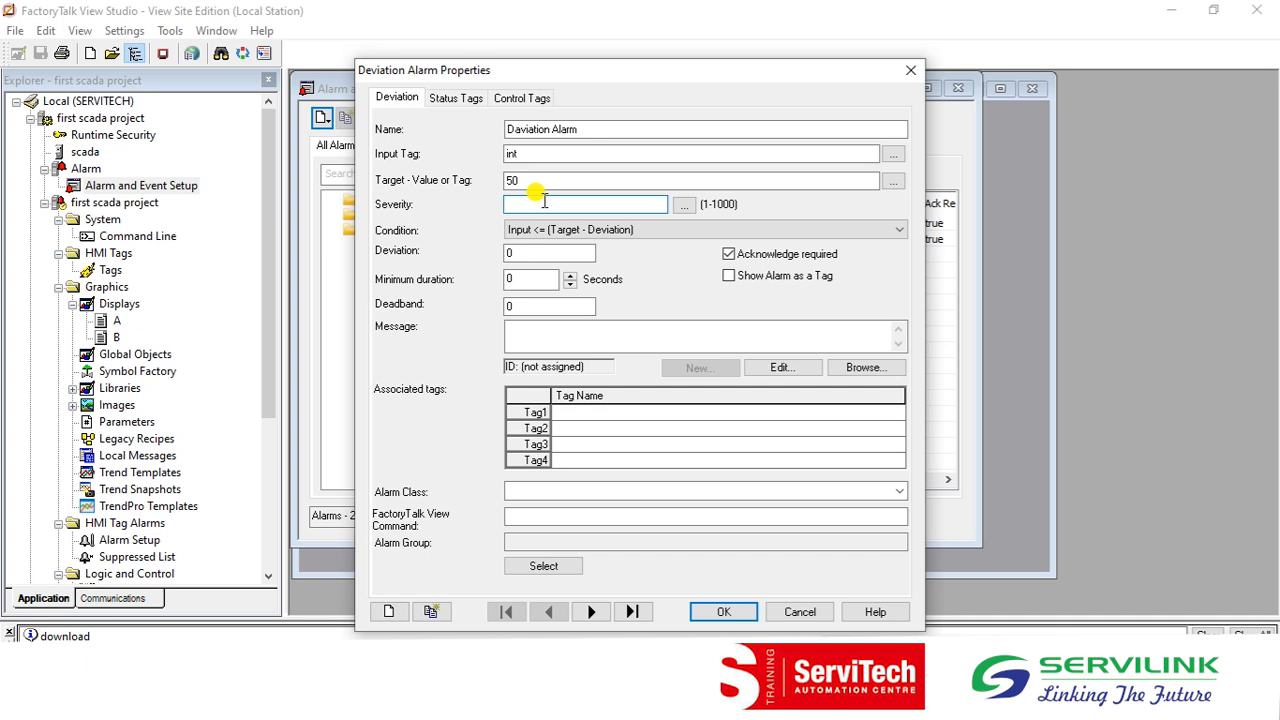
{"action": "type", "text": "800"}
Step: Set the alarm's deviation to 5 and check it against the target value
{"action": "left_click", "coordinate": [530, 252]}
{"action": "left_click", "coordinate": [520, 252]}
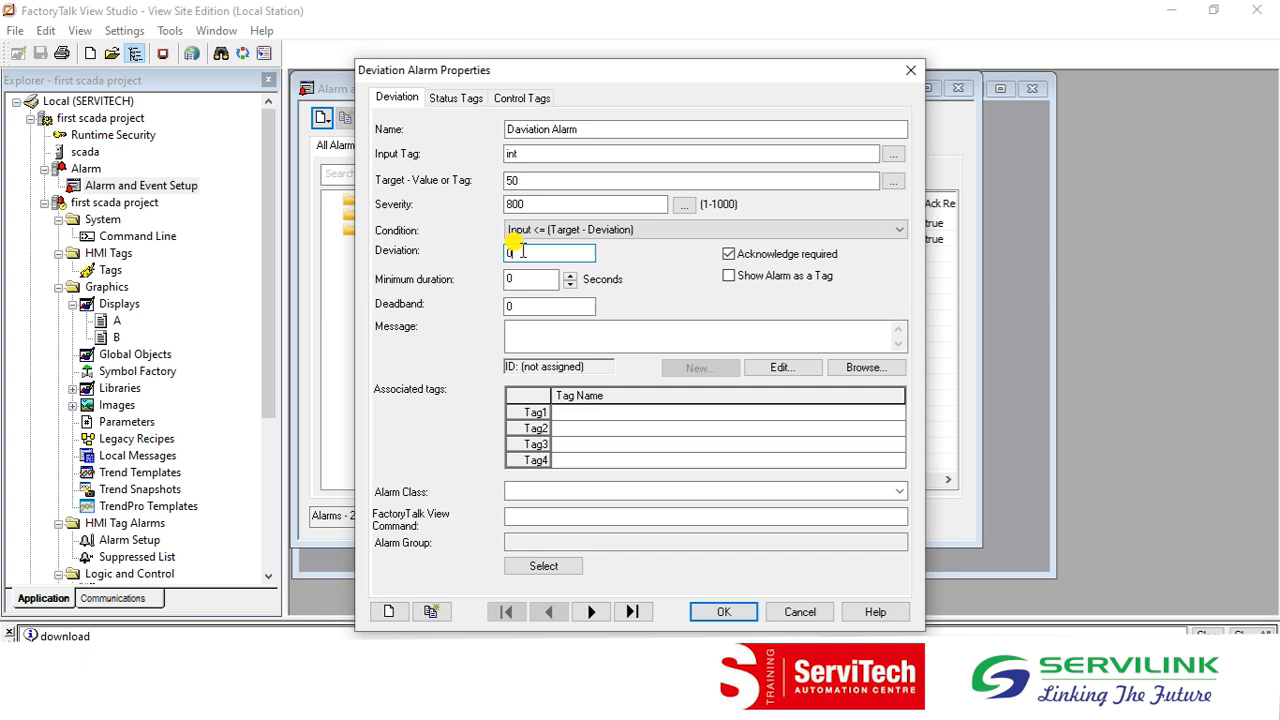
{"action": "key", "text": "BackSpace"}
{"action": "type", "text": "5"}
{"action": "double_click", "coordinate": [510, 181]}
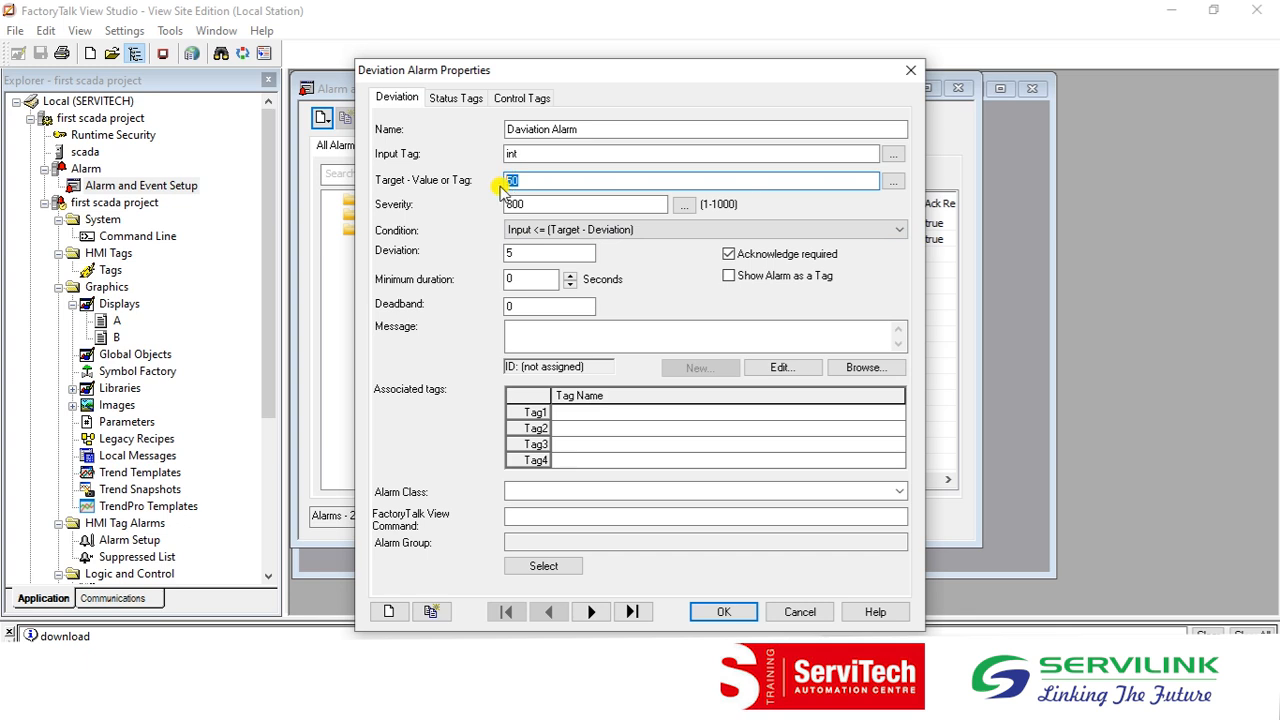
Step: Set the deviation alarm's condition to Input <= (Target - Deviation) OR Input >= (Target + Deviation)
{"action": "double_click", "coordinate": [508, 252]}
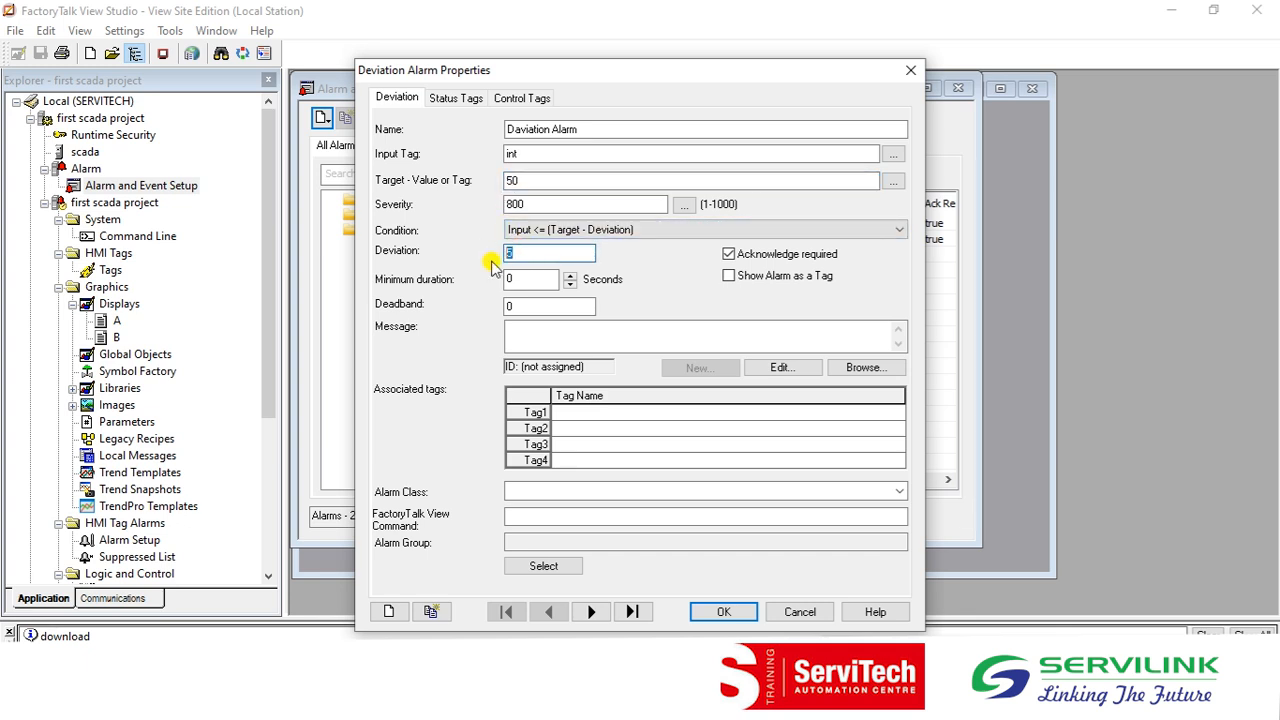
{"action": "left_click", "coordinate": [540, 253]}
{"action": "left_click", "coordinate": [553, 180]}
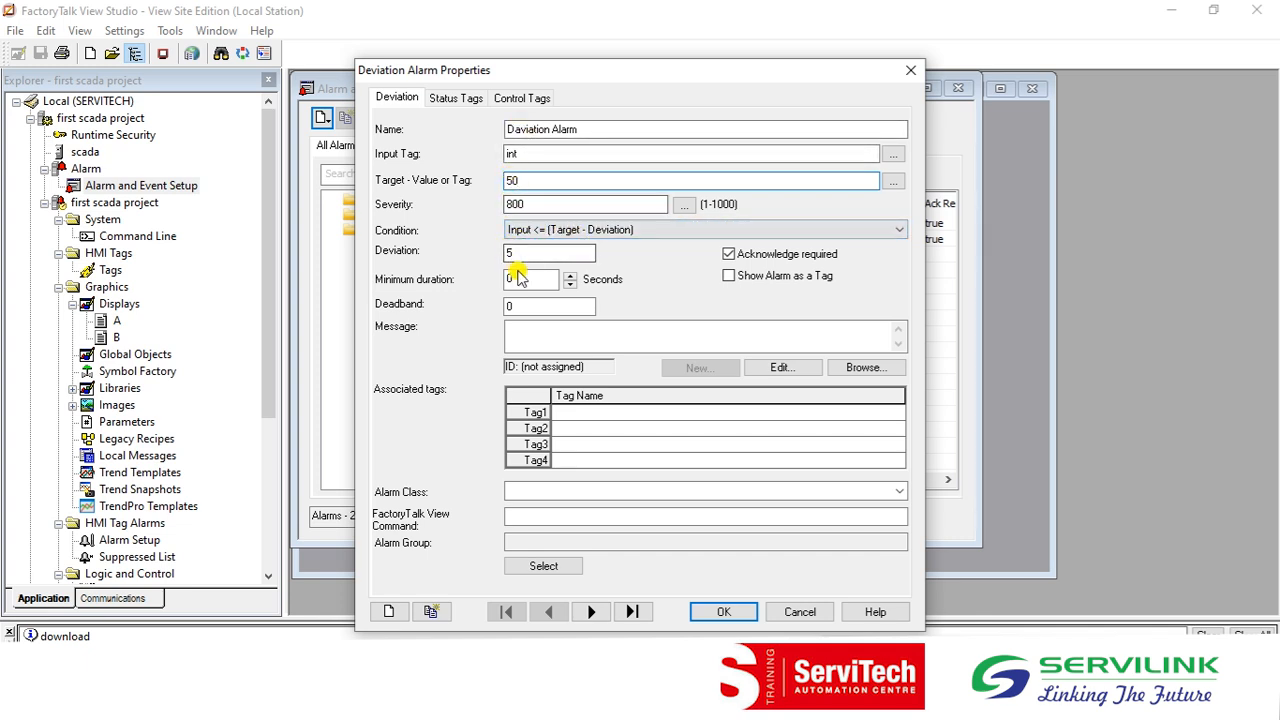
{"action": "left_click_drag", "start_coordinate": [523, 180], "coordinate": [512, 181]}
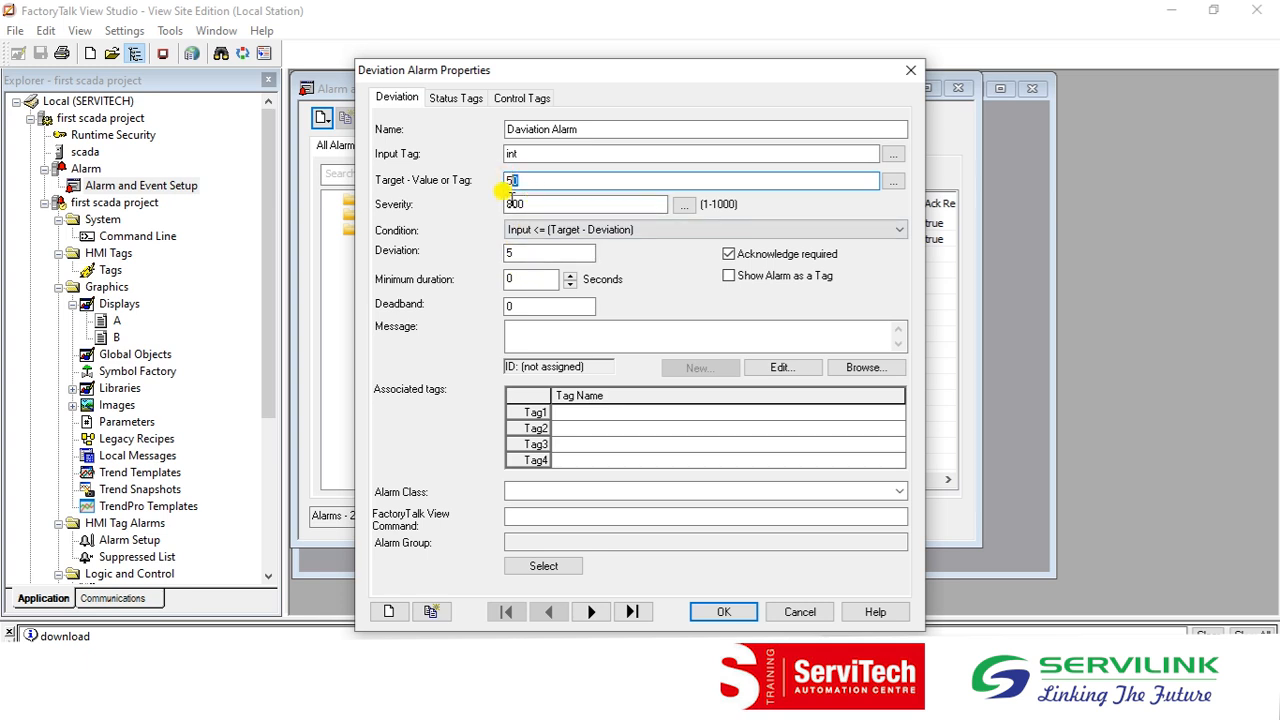
{"action": "double_click", "coordinate": [516, 252]}
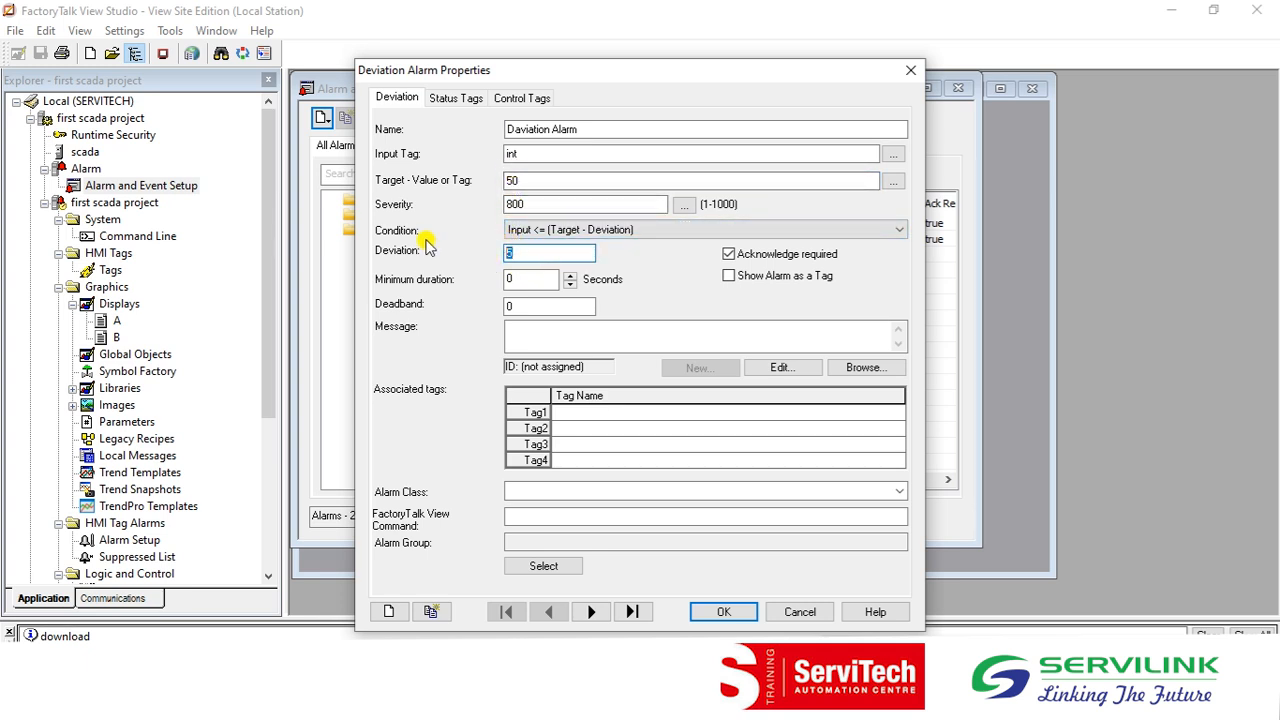
{"action": "left_click", "coordinate": [519, 236]}
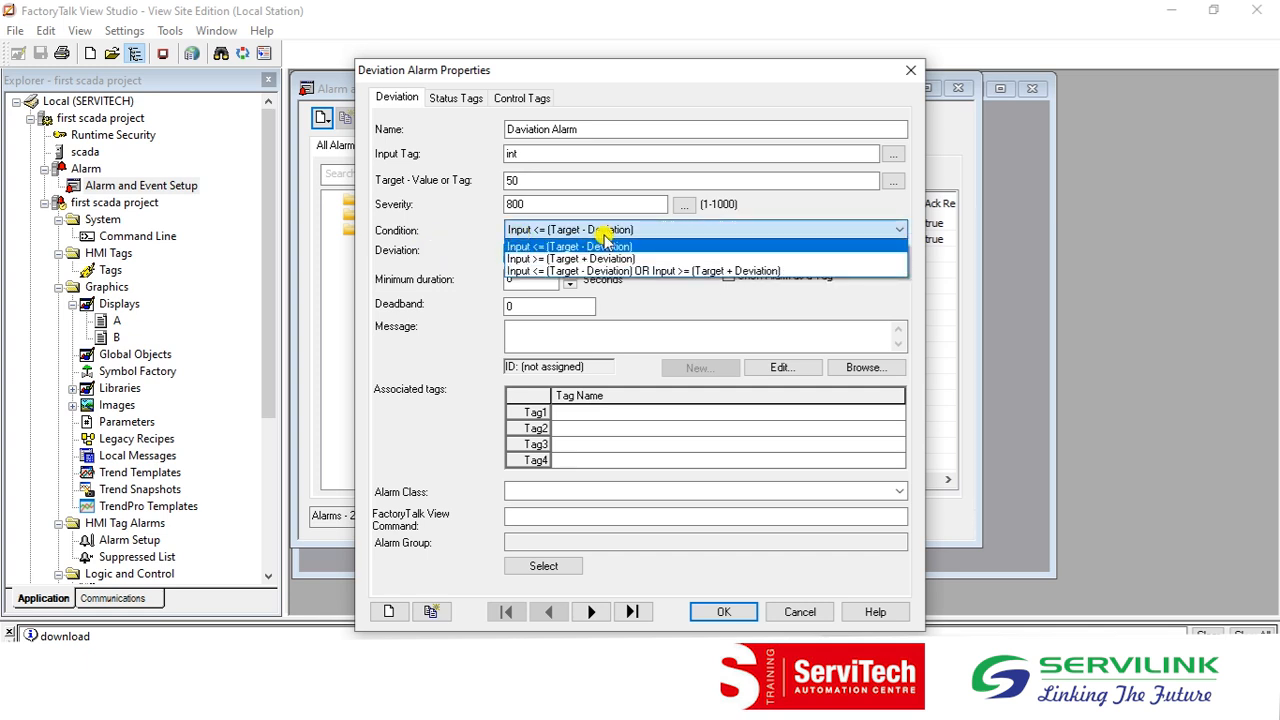
{"action": "left_click", "coordinate": [698, 272]}
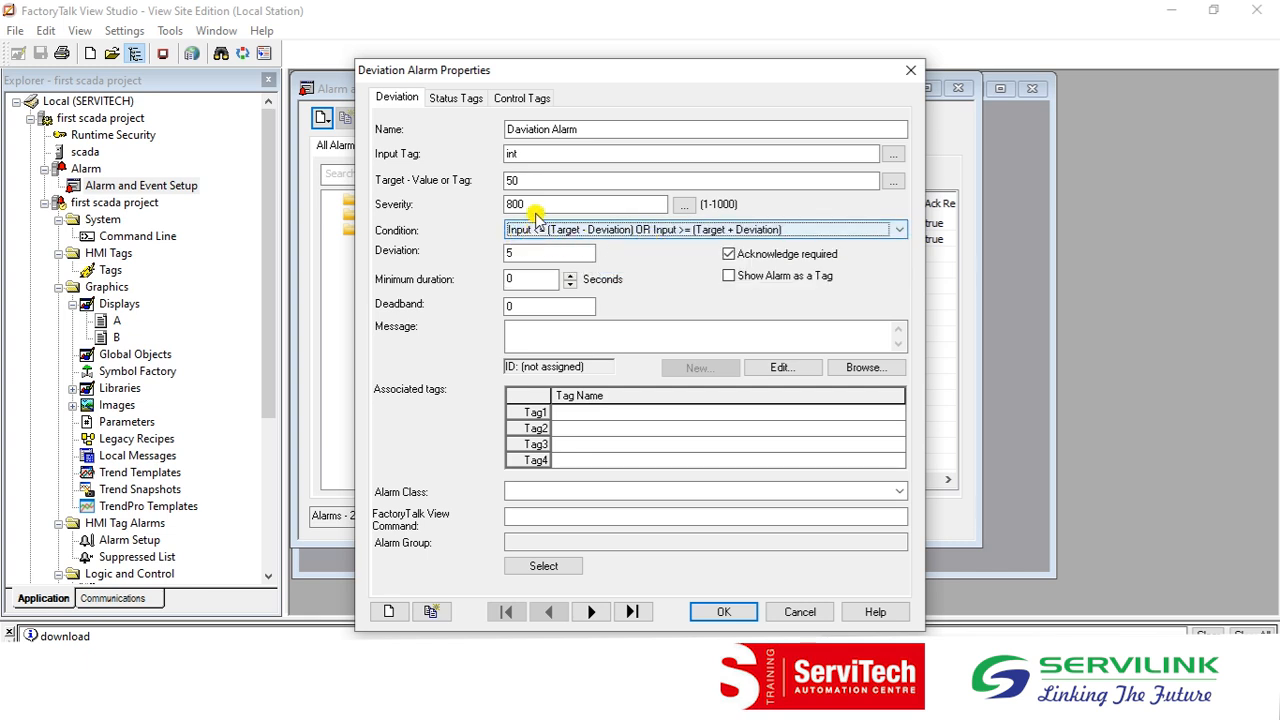
Step: Check the alarm's deviation and target values against both sides of the combined condition
{"action": "double_click", "coordinate": [519, 256]}
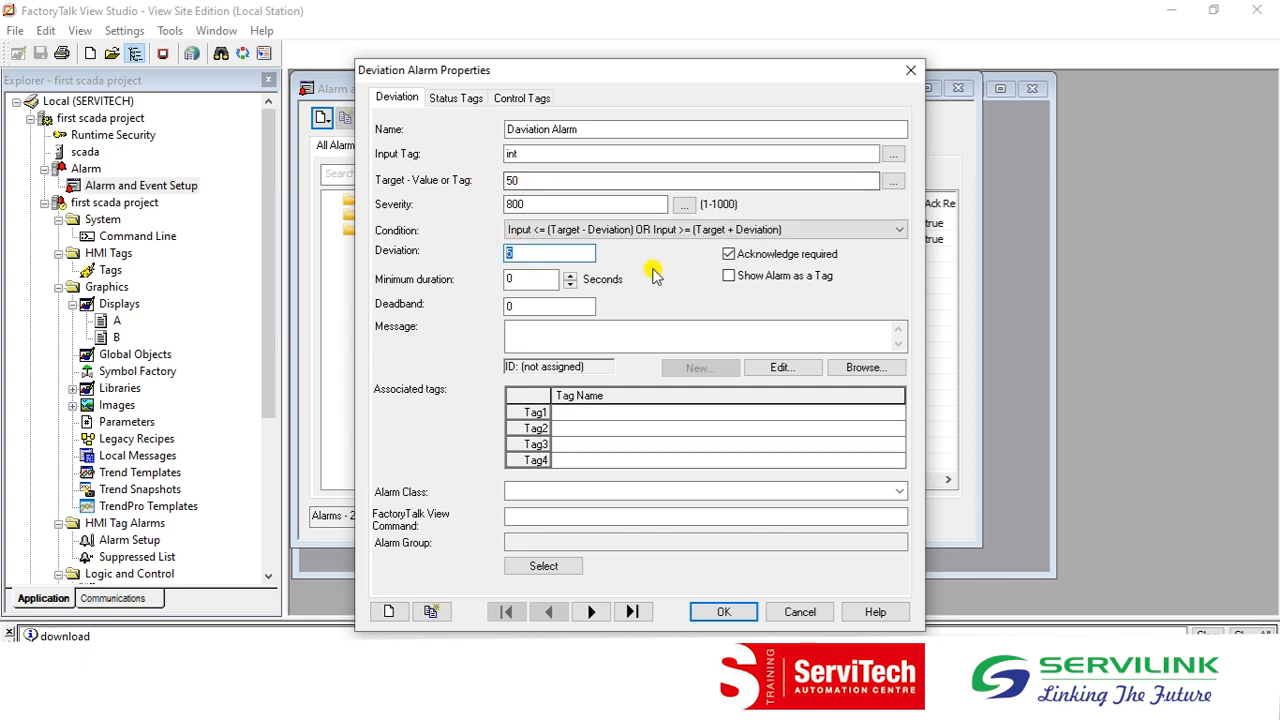
{"action": "left_click", "coordinate": [528, 252]}
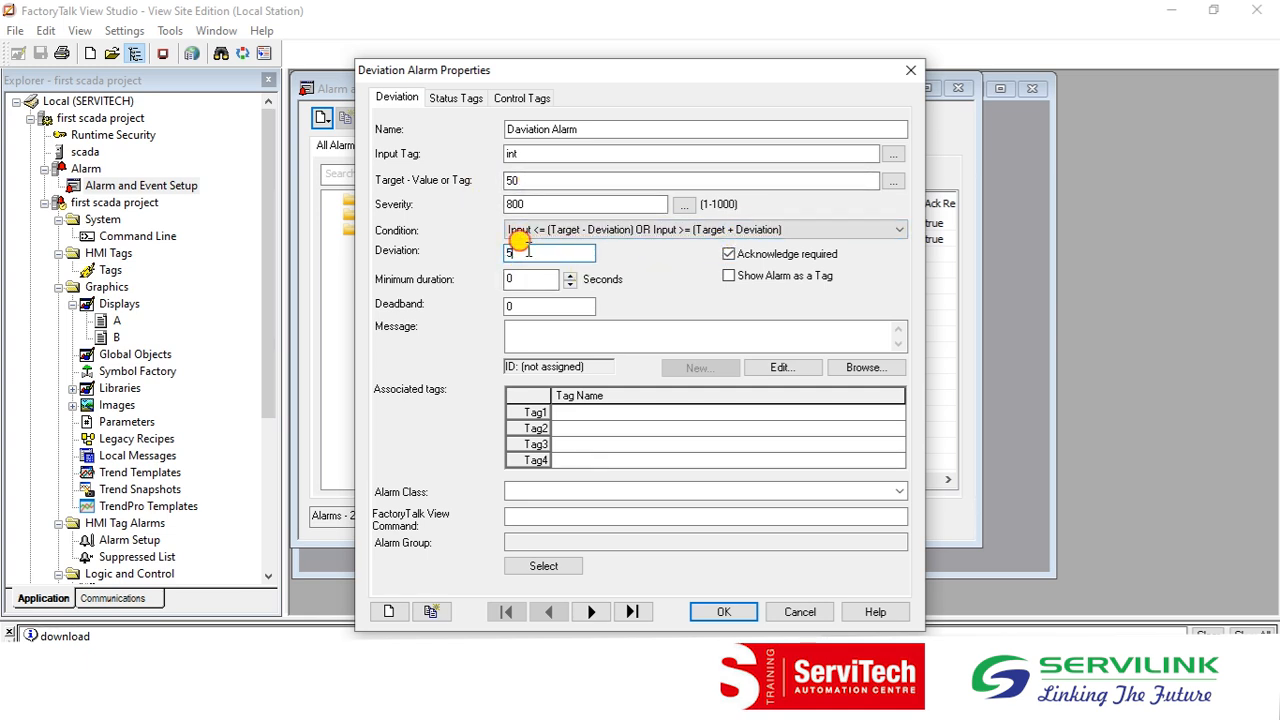
{"action": "left_click", "coordinate": [521, 180]}
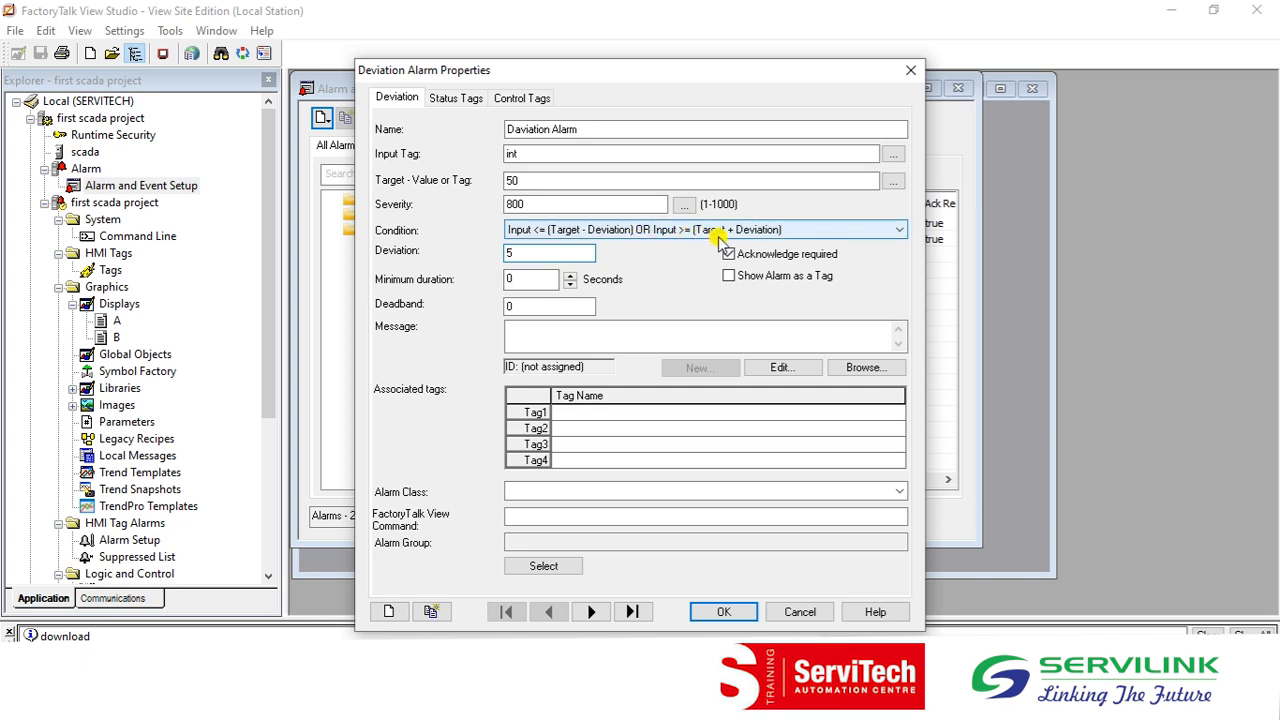
{"action": "double_click", "coordinate": [513, 180]}
{"action": "key", "text": "BackSpace"}
{"action": "type", "text": "50"}
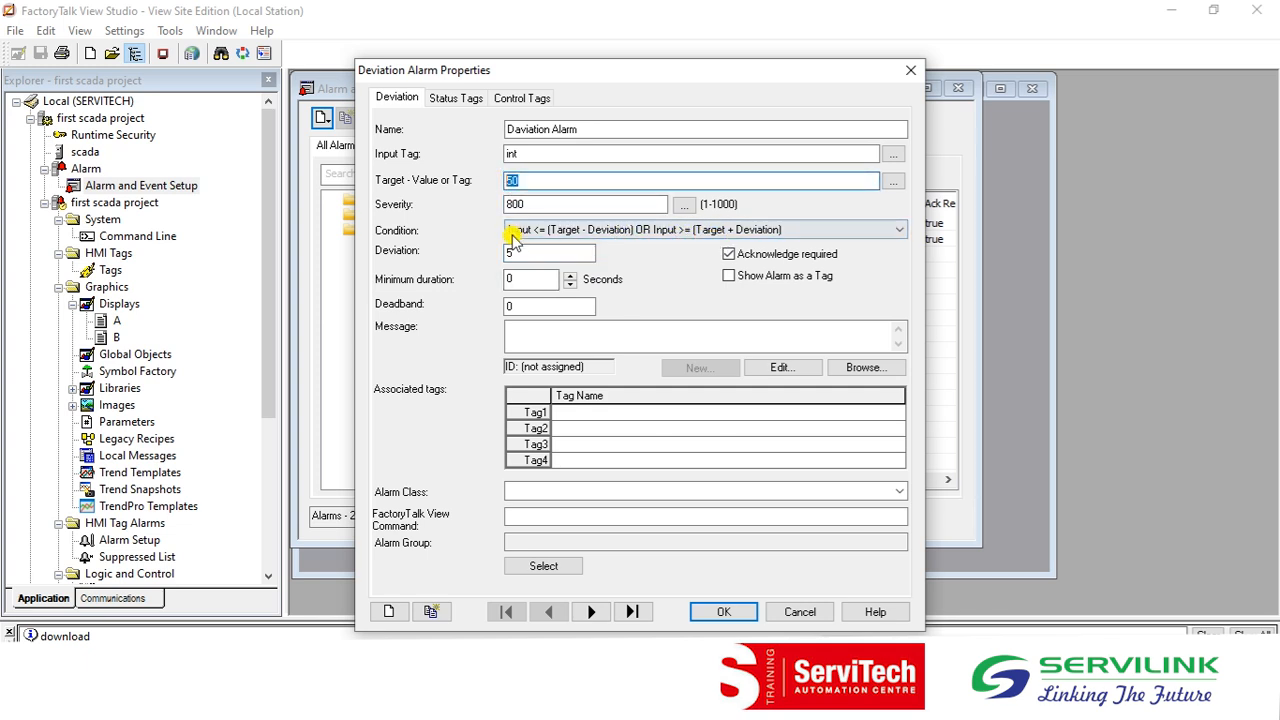
{"action": "double_click", "coordinate": [506, 252]}
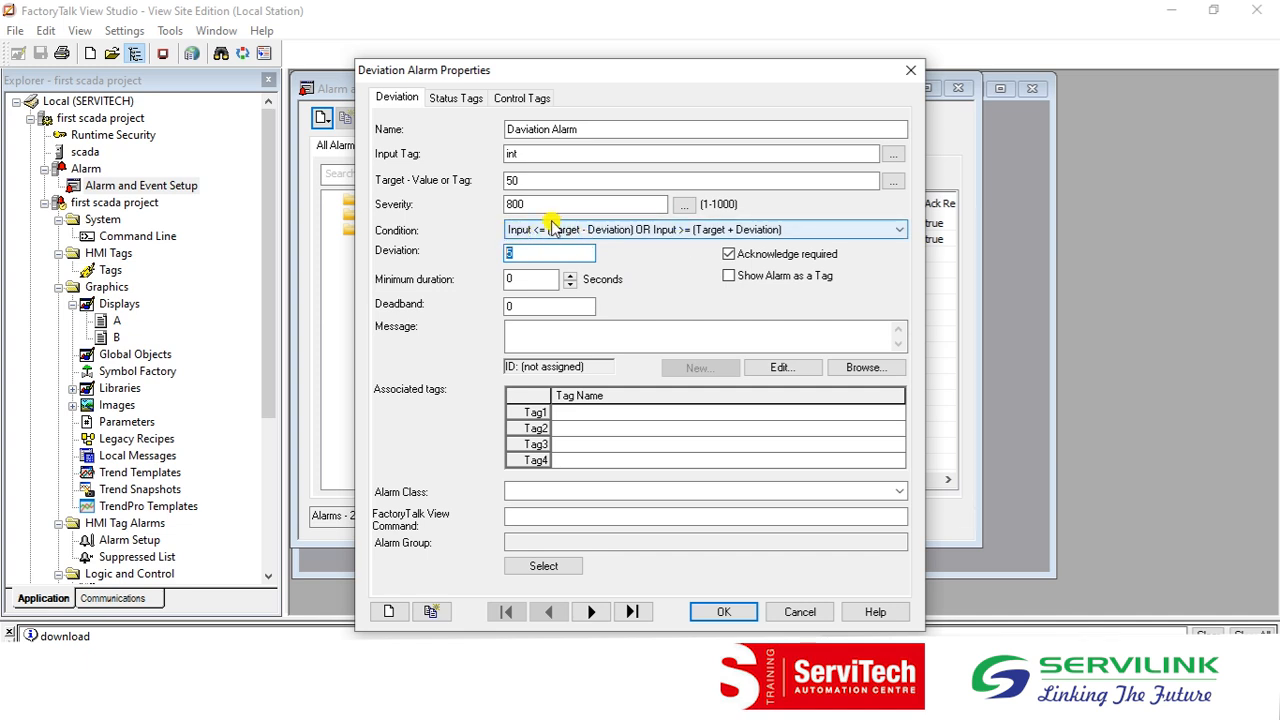
Step: Enter "Daviation Value exceeded" as the deviation alarm's message and accept the alarm properties
{"action": "left_click", "coordinate": [606, 328]}
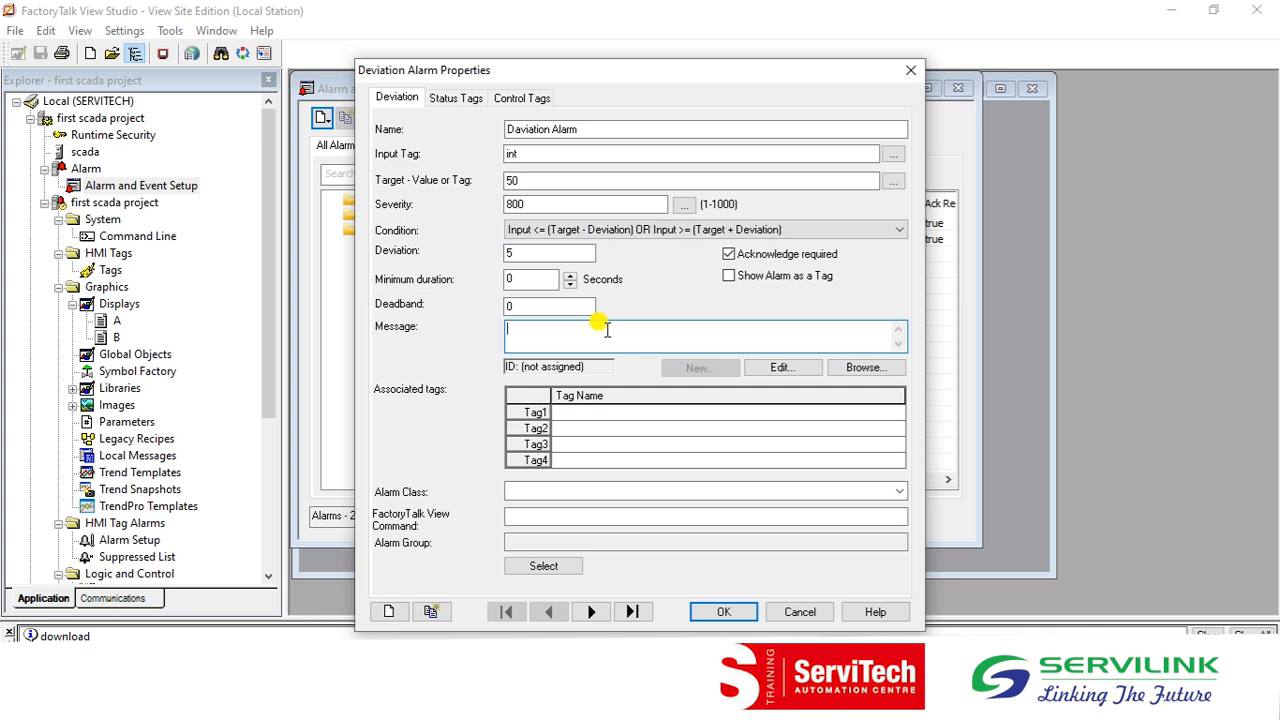
{"action": "type", "text": "Daviaon Value exc"}
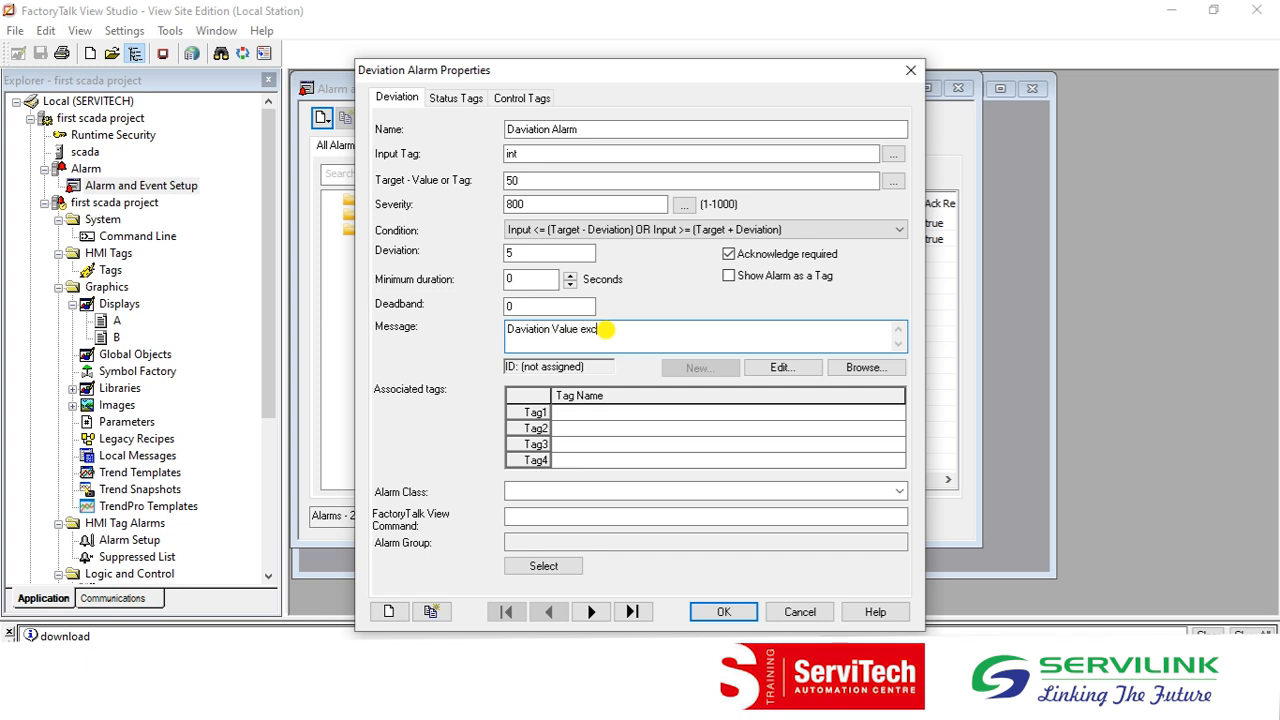
{"action": "type", "text": "eeded"}
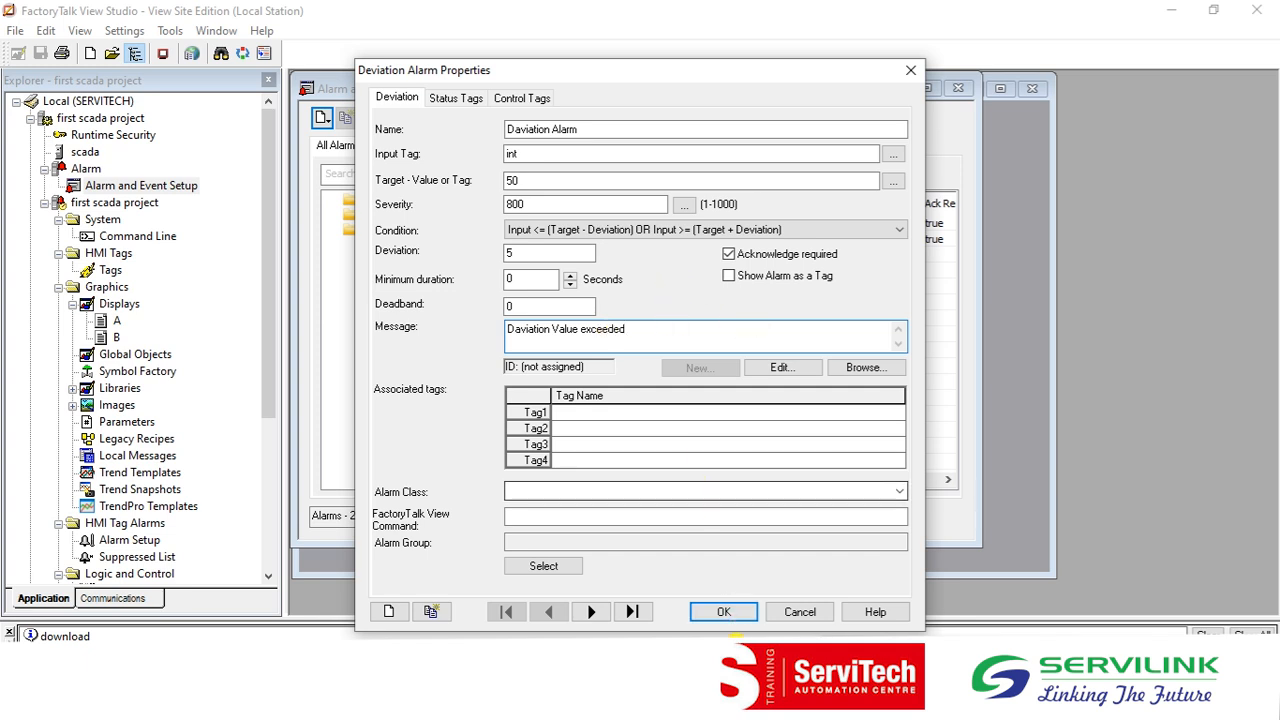
{"action": "left_click", "coordinate": [721, 611]}
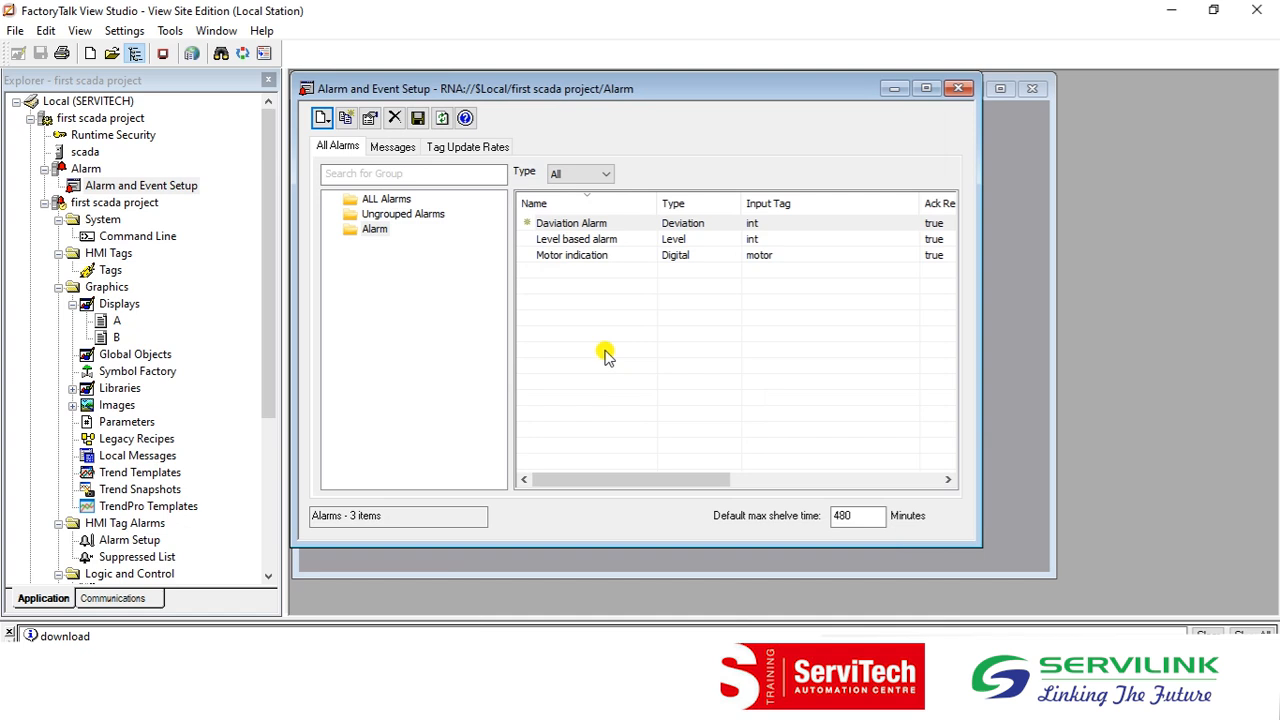
Step: Delete the Level based alarm from the alarm list
{"action": "left_click", "coordinate": [528, 240]}
{"action": "left_click", "coordinate": [528, 240]}
{"action": "right_click", "coordinate": [528, 241]}
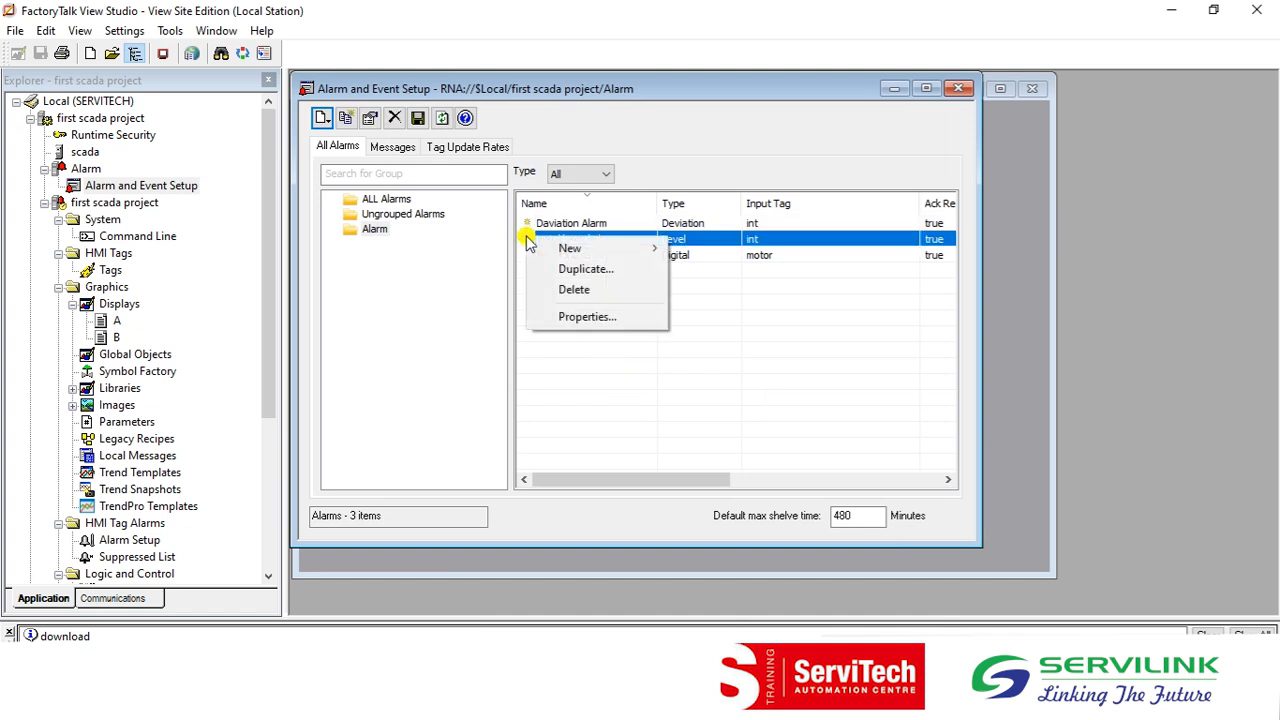
{"action": "left_click", "coordinate": [583, 288]}
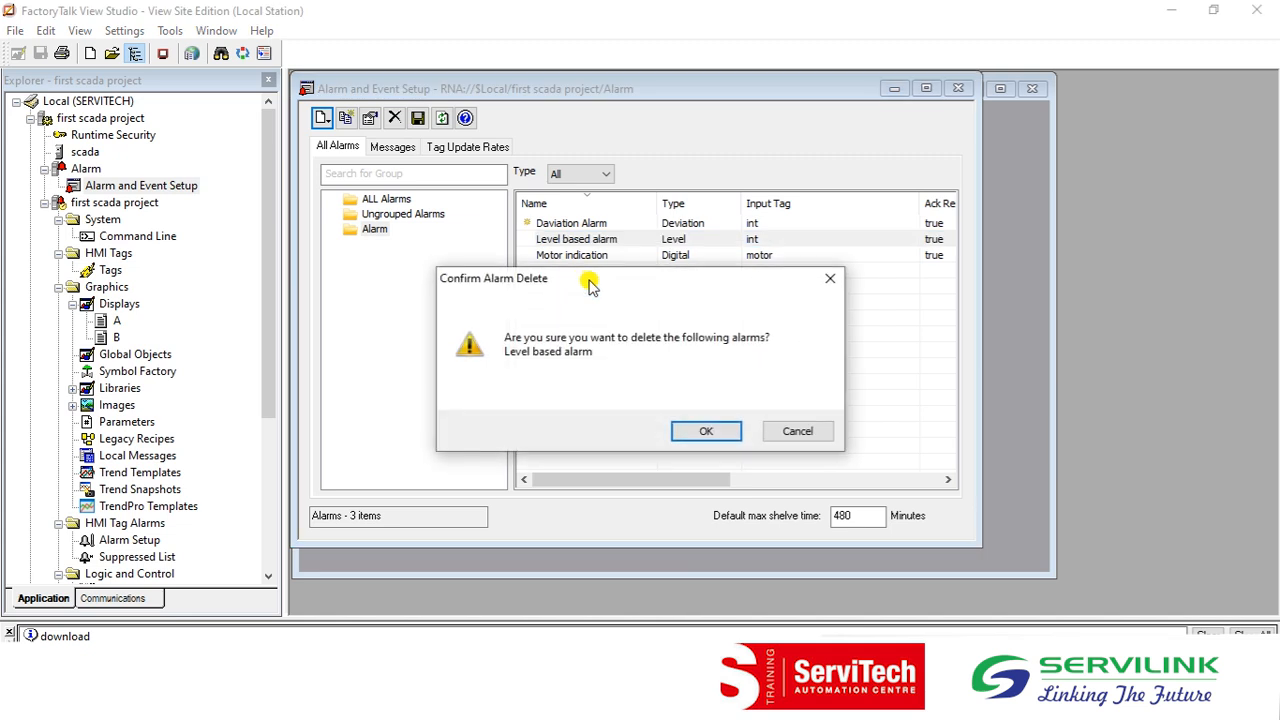
{"action": "left_click", "coordinate": [688, 430]}
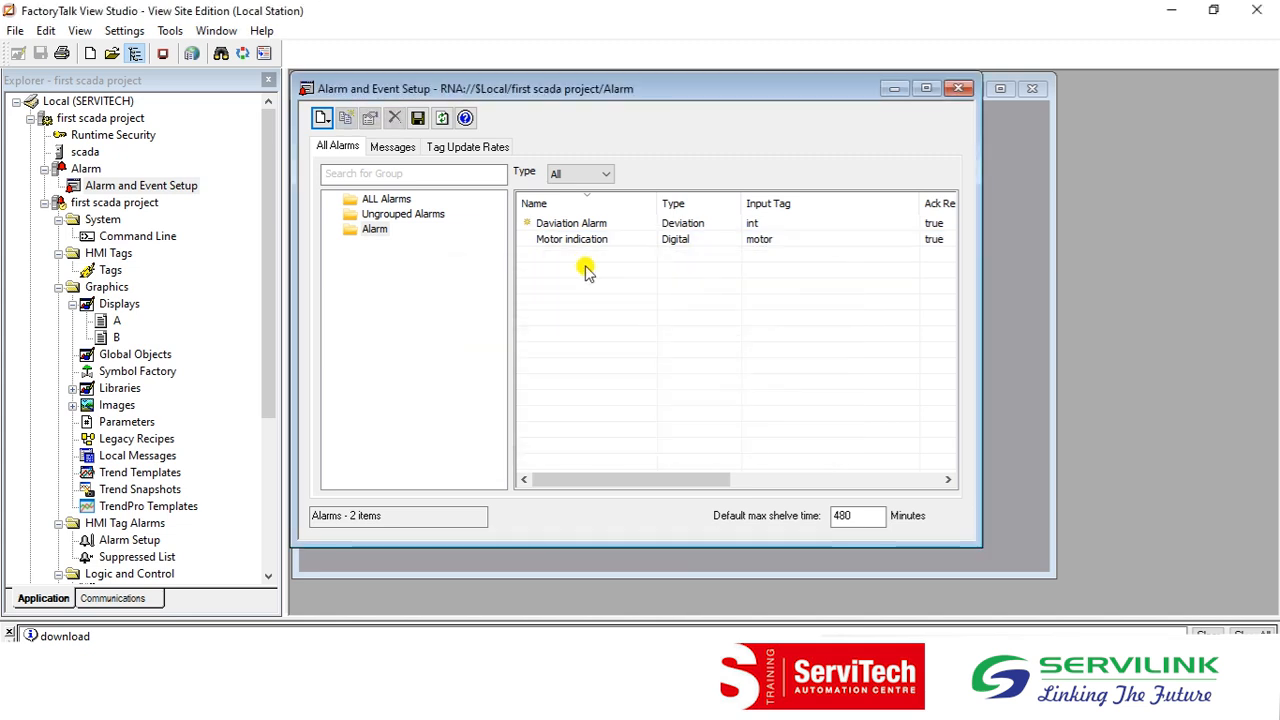
Step: Delete the Motor indication alarm so that only the deviation alarm is left in the list
{"action": "left_click", "coordinate": [529, 240]}
{"action": "right_click", "coordinate": [529, 240]}
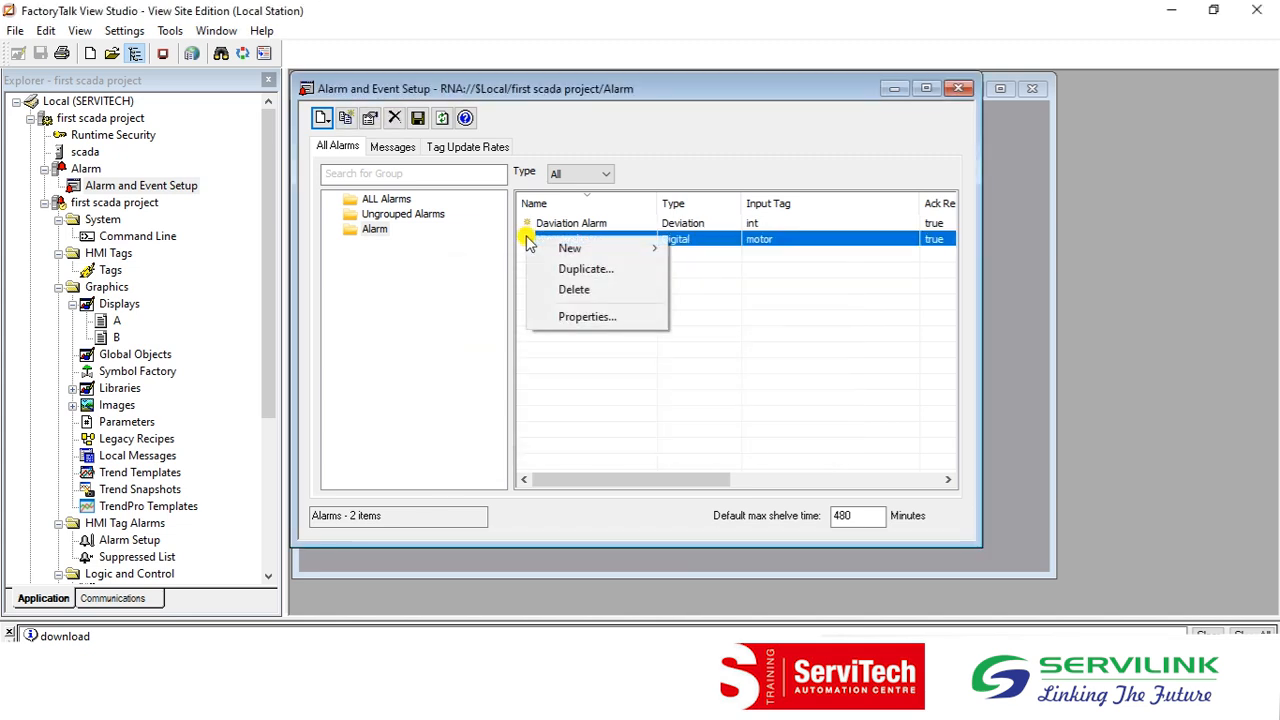
{"action": "left_click", "coordinate": [566, 289]}
{"action": "left_click", "coordinate": [704, 433]}
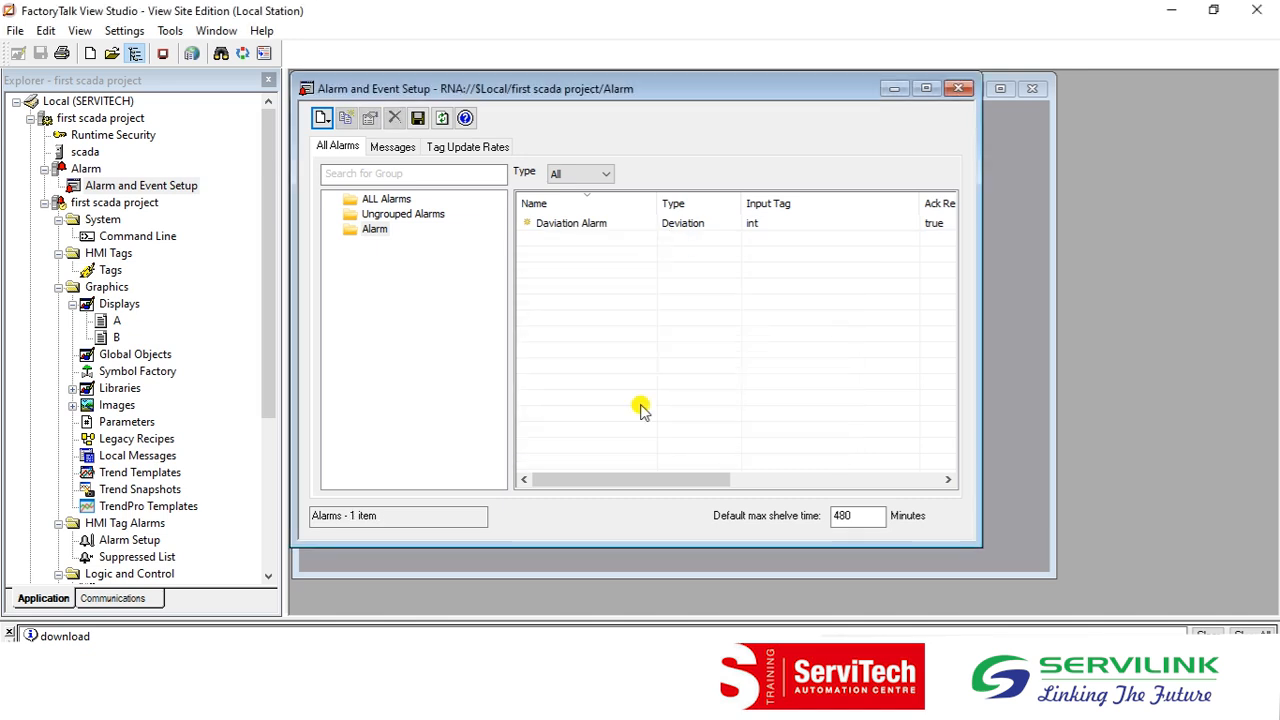
Step: Close the Alarm and Event Setup and start a test run of display A
{"action": "left_click", "coordinate": [958, 89]}
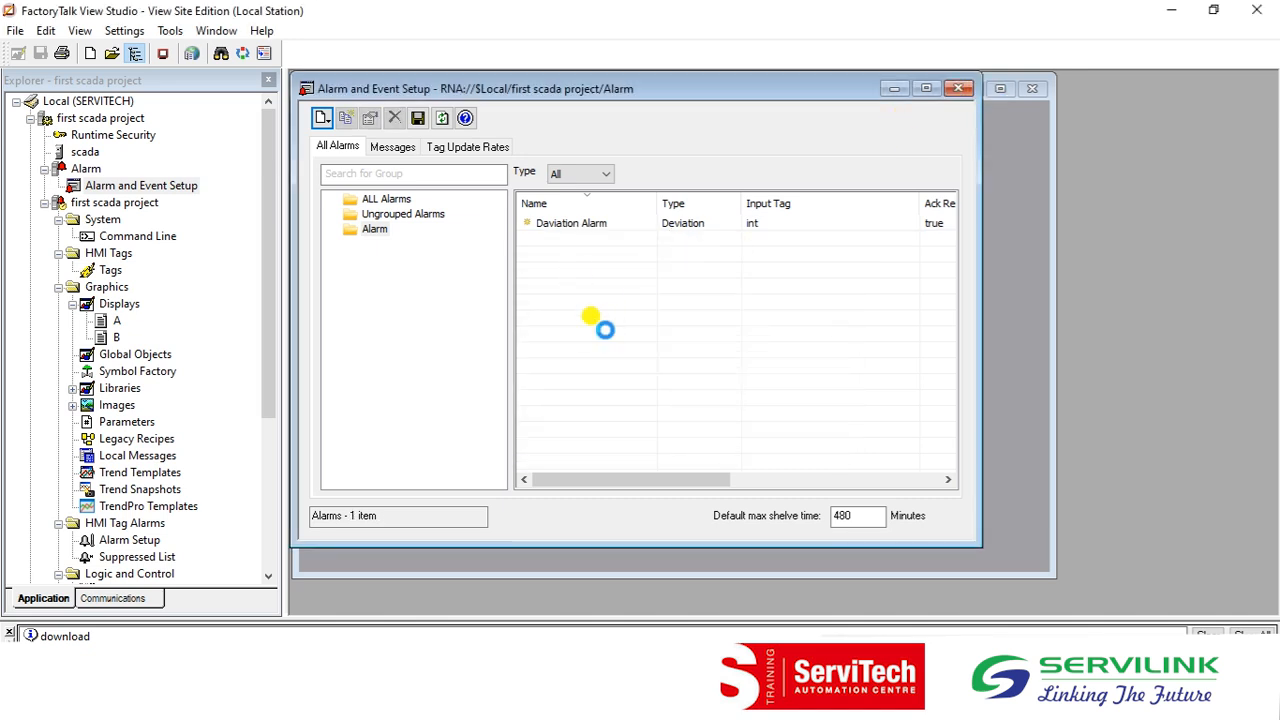
{"action": "left_click", "coordinate": [567, 419]}
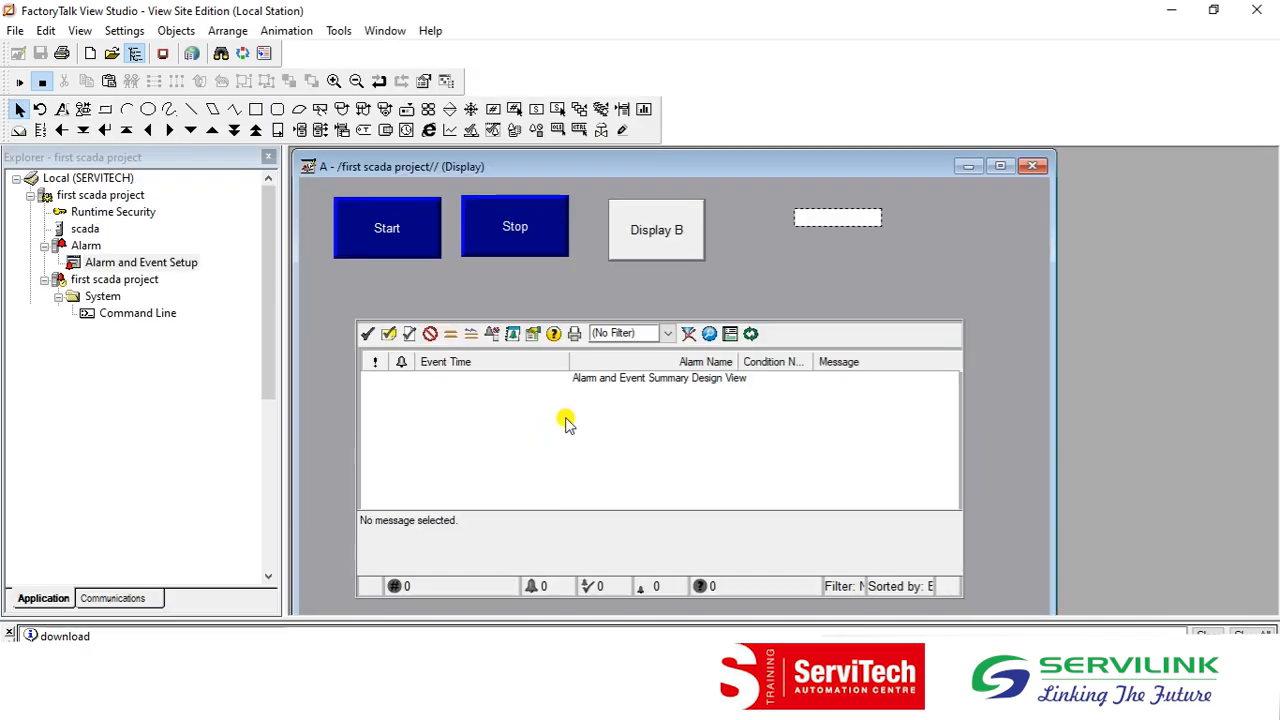
{"action": "left_click", "coordinate": [20, 81]}
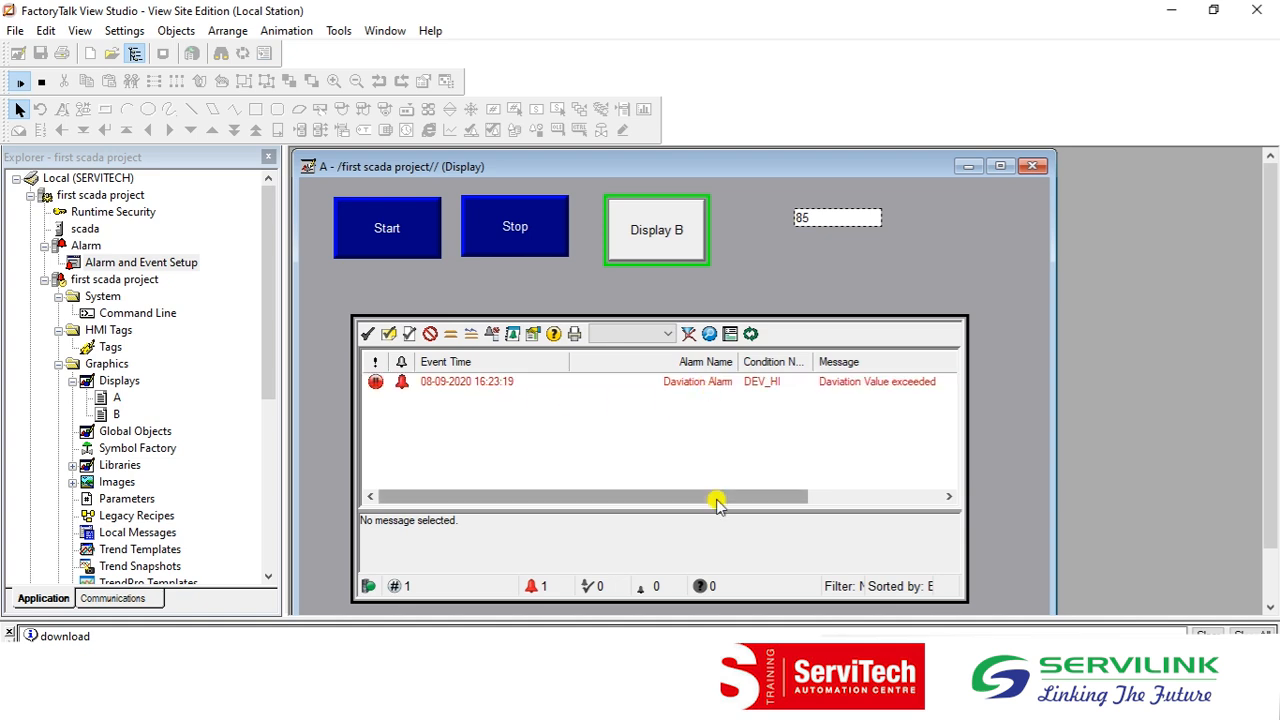
Step: Examine the deviation alarm's entry in the alarm summary, including its message, current value and exceeded limit
{"action": "left_click_drag", "start_coordinate": [709, 500], "coordinate": [743, 497]}
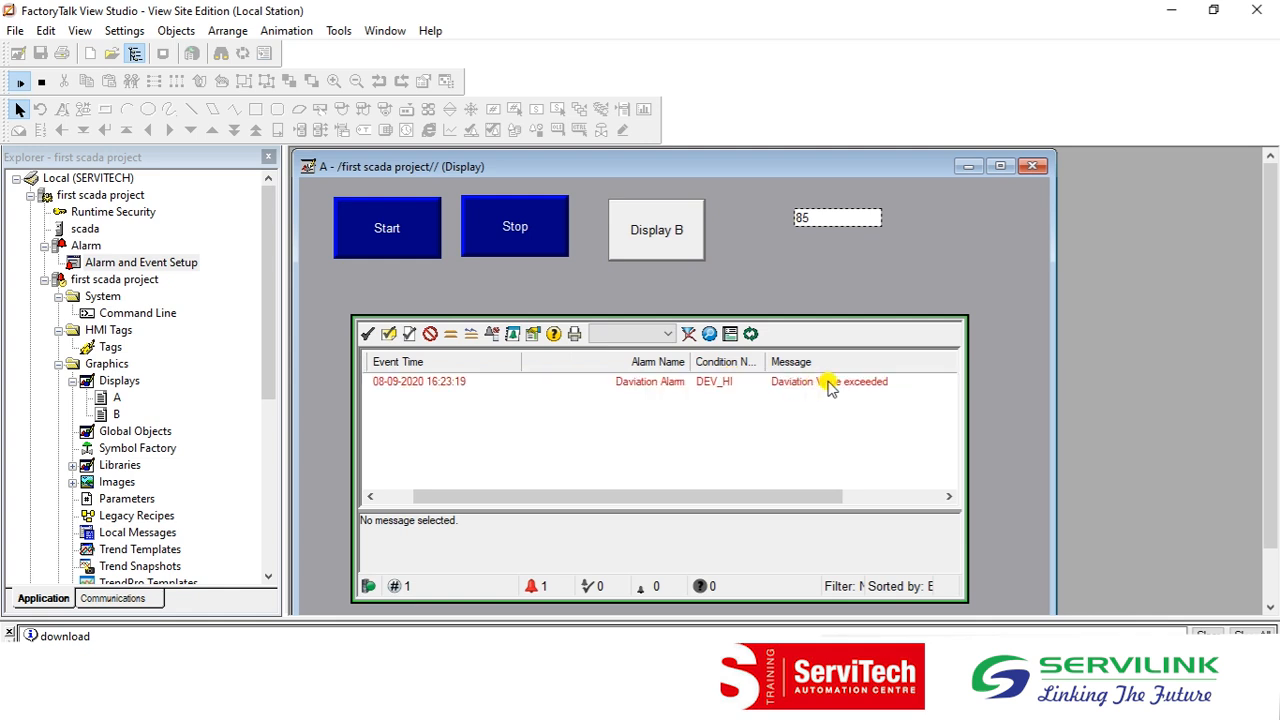
{"action": "left_click_drag", "start_coordinate": [740, 495], "coordinate": [565, 510]}
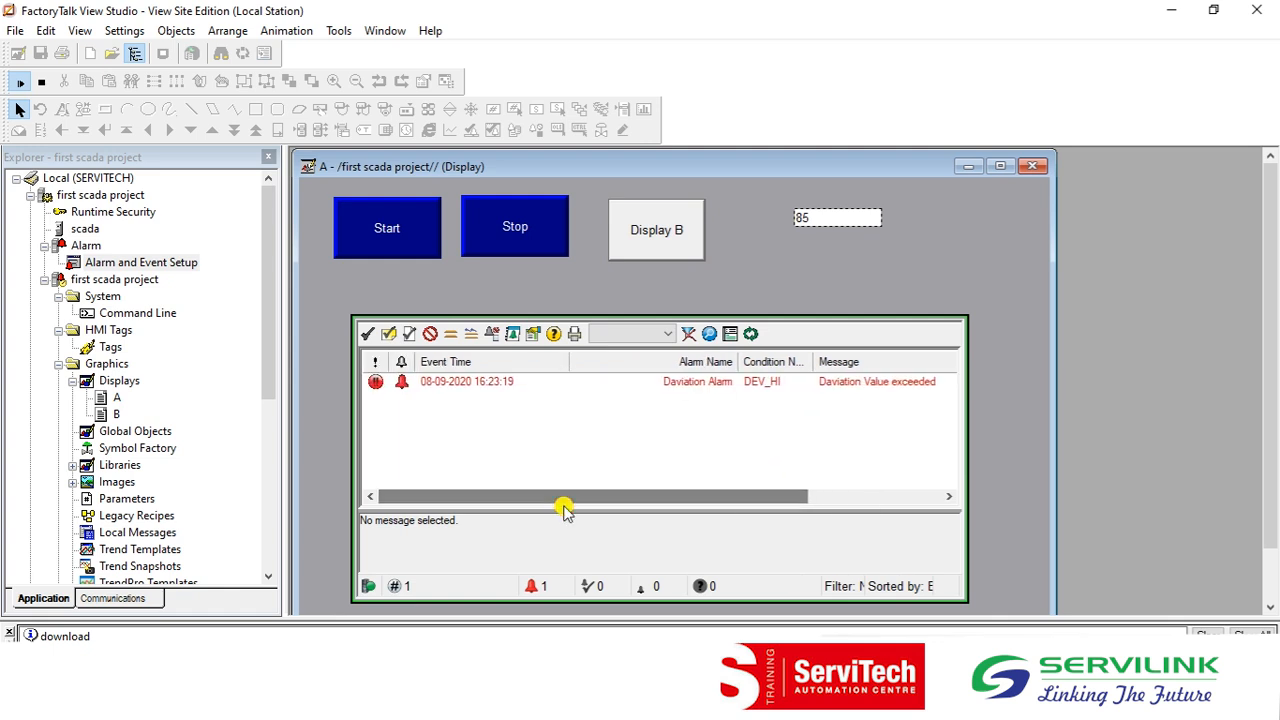
{"action": "left_click", "coordinate": [505, 385]}
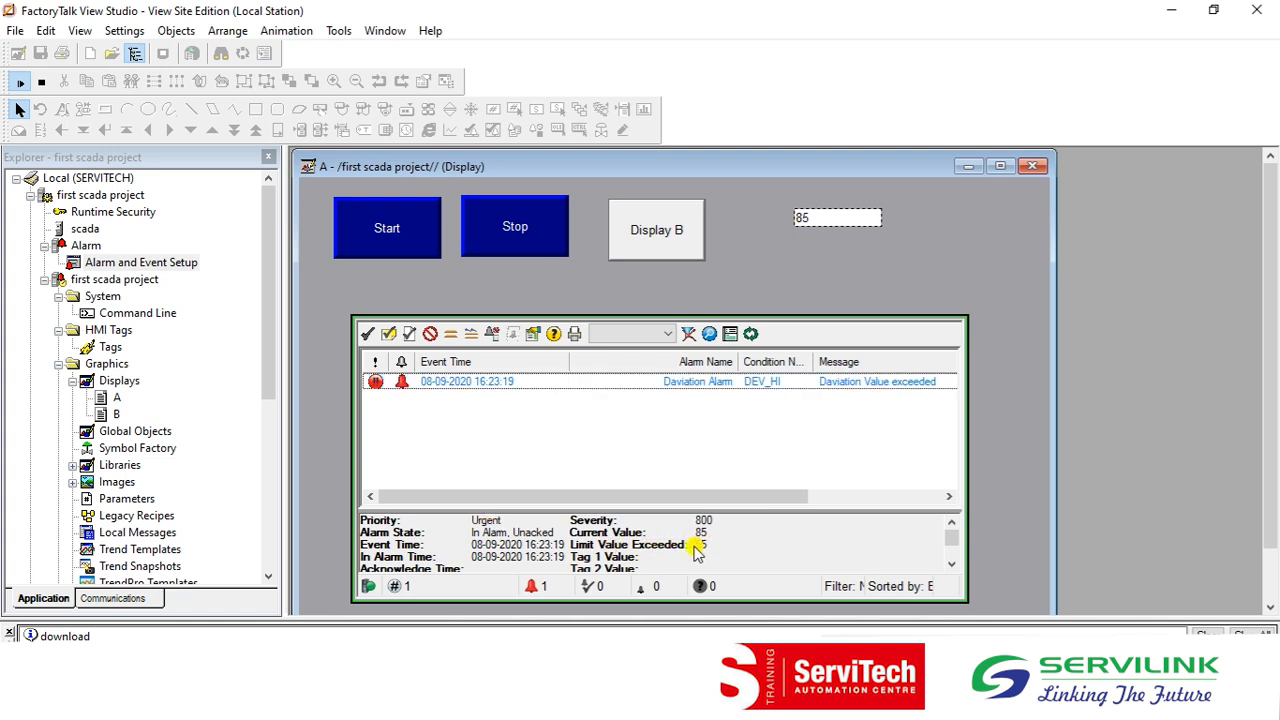
Step: Set the numeric input to 50 and check the deviation alarm's updated details in the alarm summary
{"action": "left_click", "coordinate": [830, 221]}
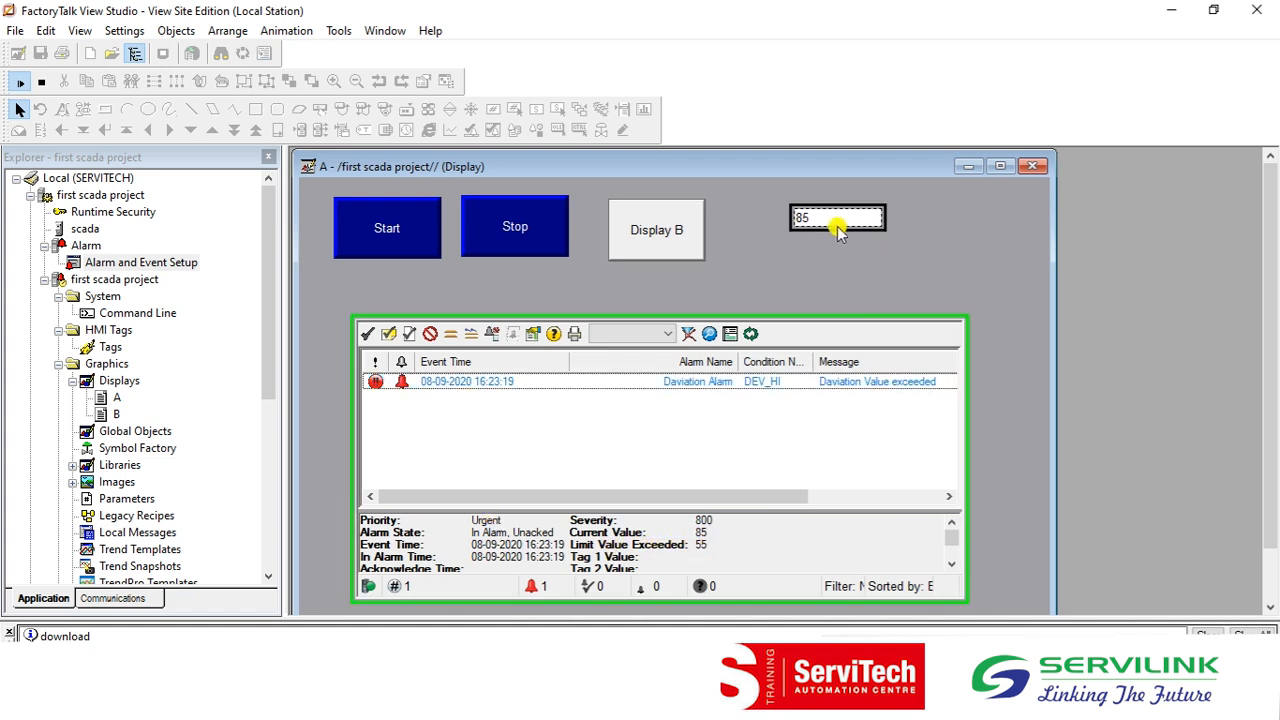
{"action": "type", "text": "50"}
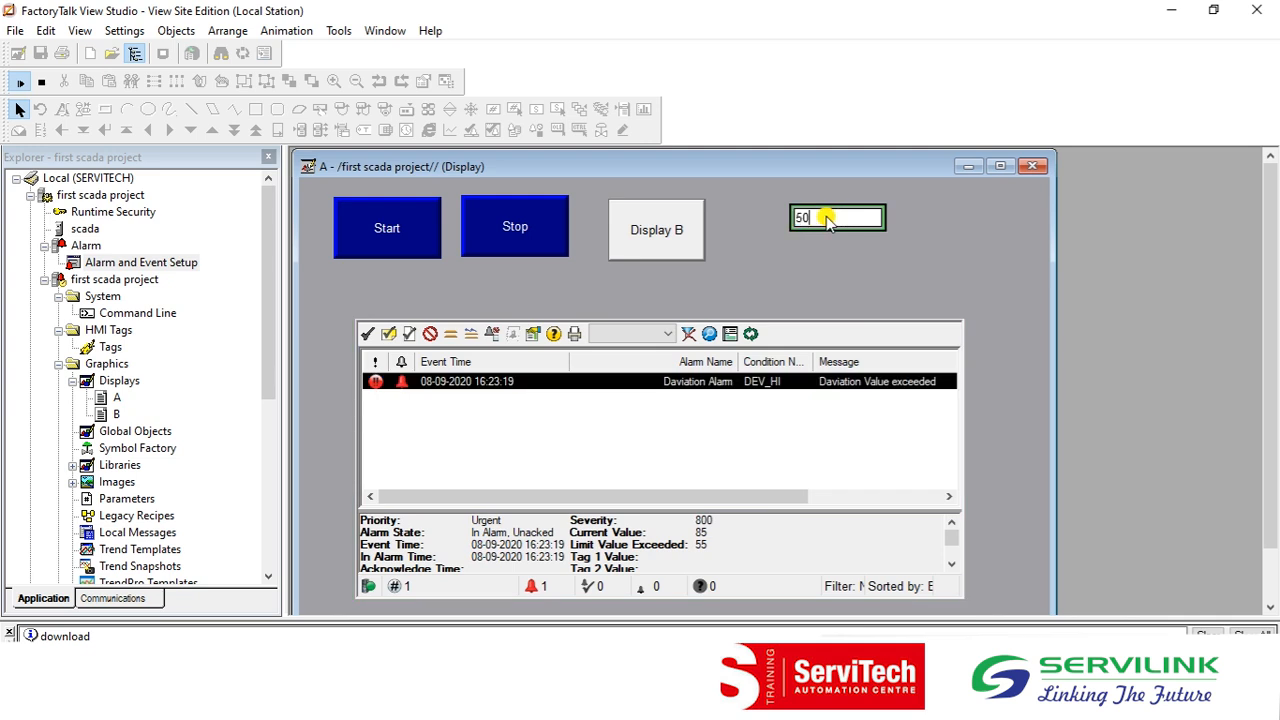
{"action": "key", "text": "Return"}
{"action": "left_click", "coordinate": [432, 419]}
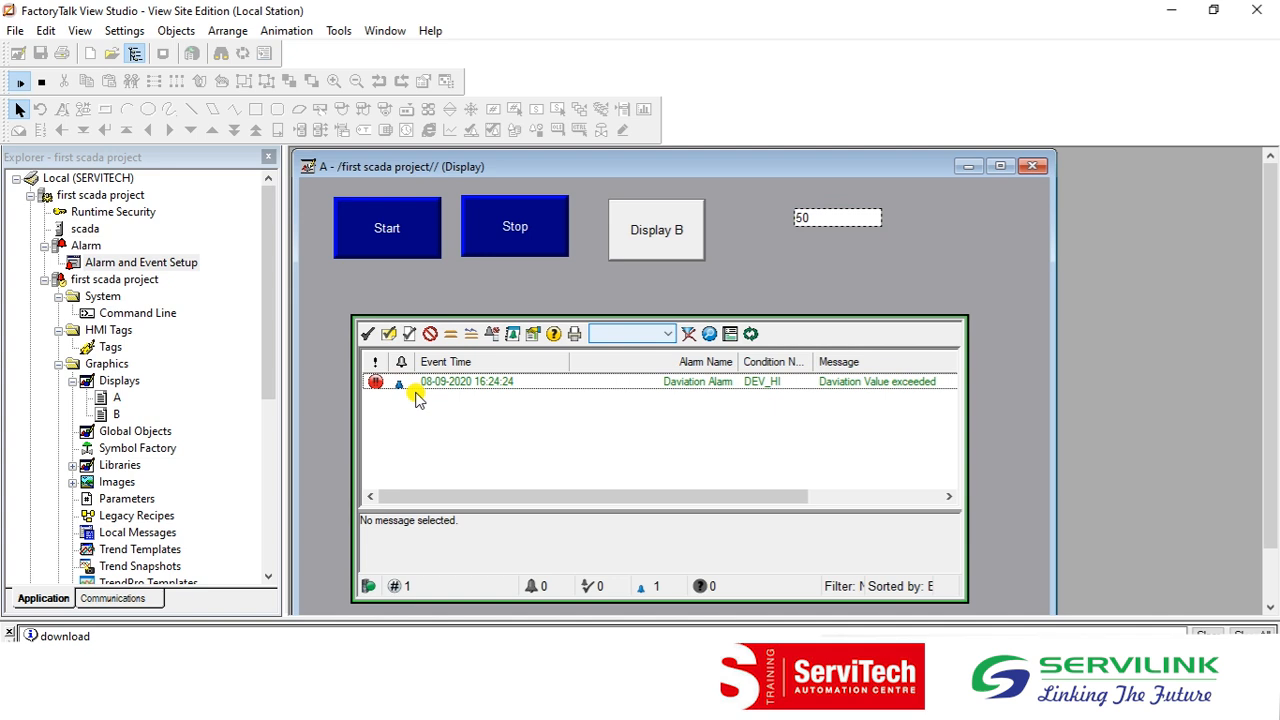
{"action": "left_click", "coordinate": [490, 386]}
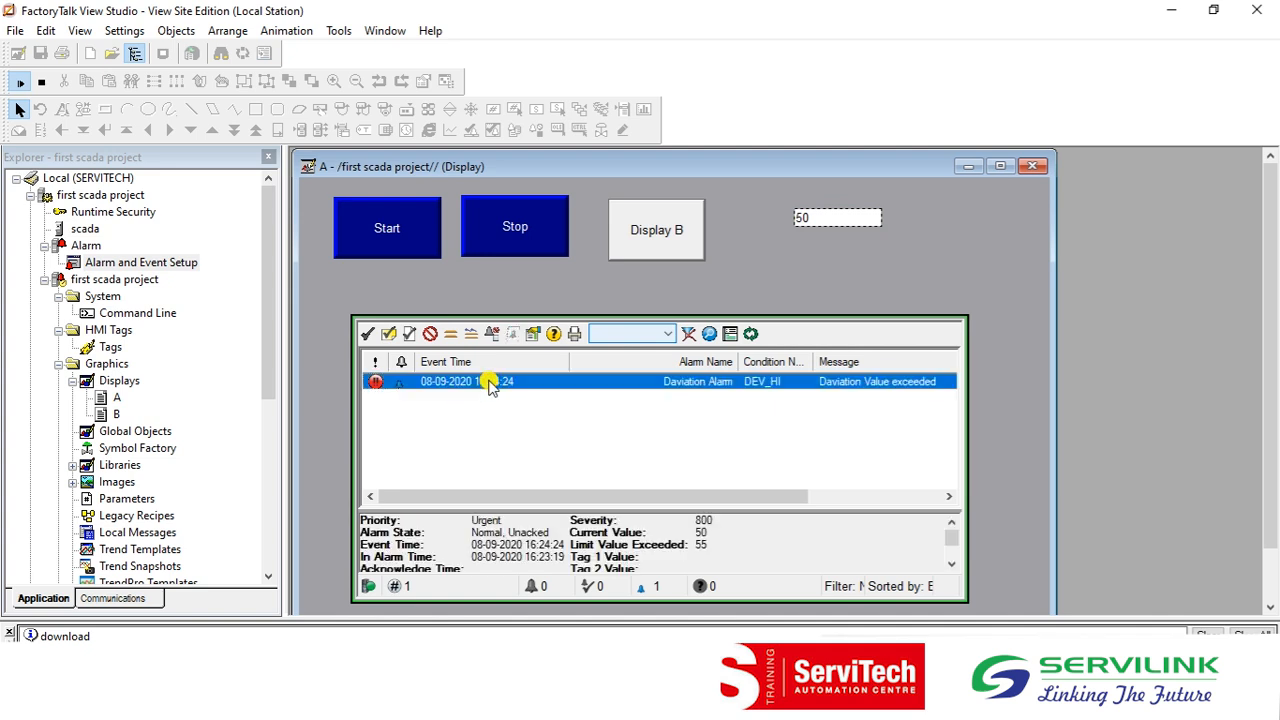
{"action": "left_click", "coordinate": [498, 428]}
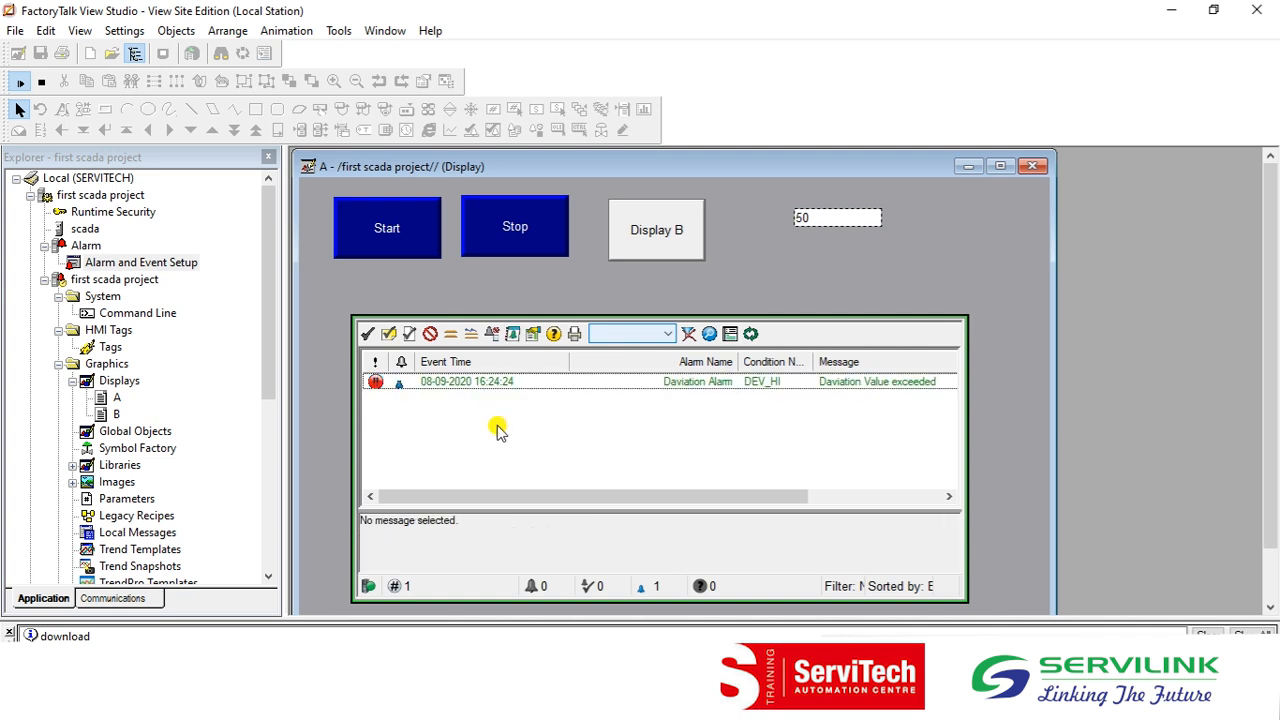
Step: Set the numeric input to 40 and view the details of the DEV_LO alarm in the summary
{"action": "left_click", "coordinate": [822, 224]}
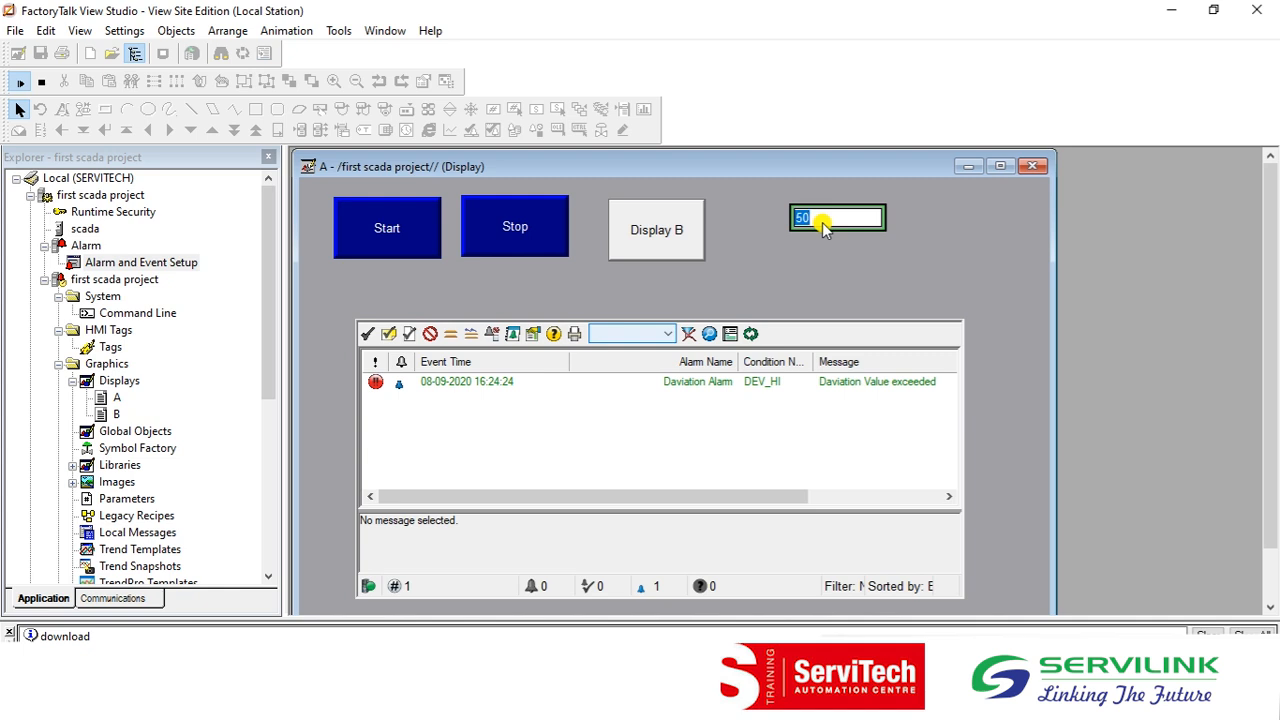
{"action": "key", "text": "Return"}
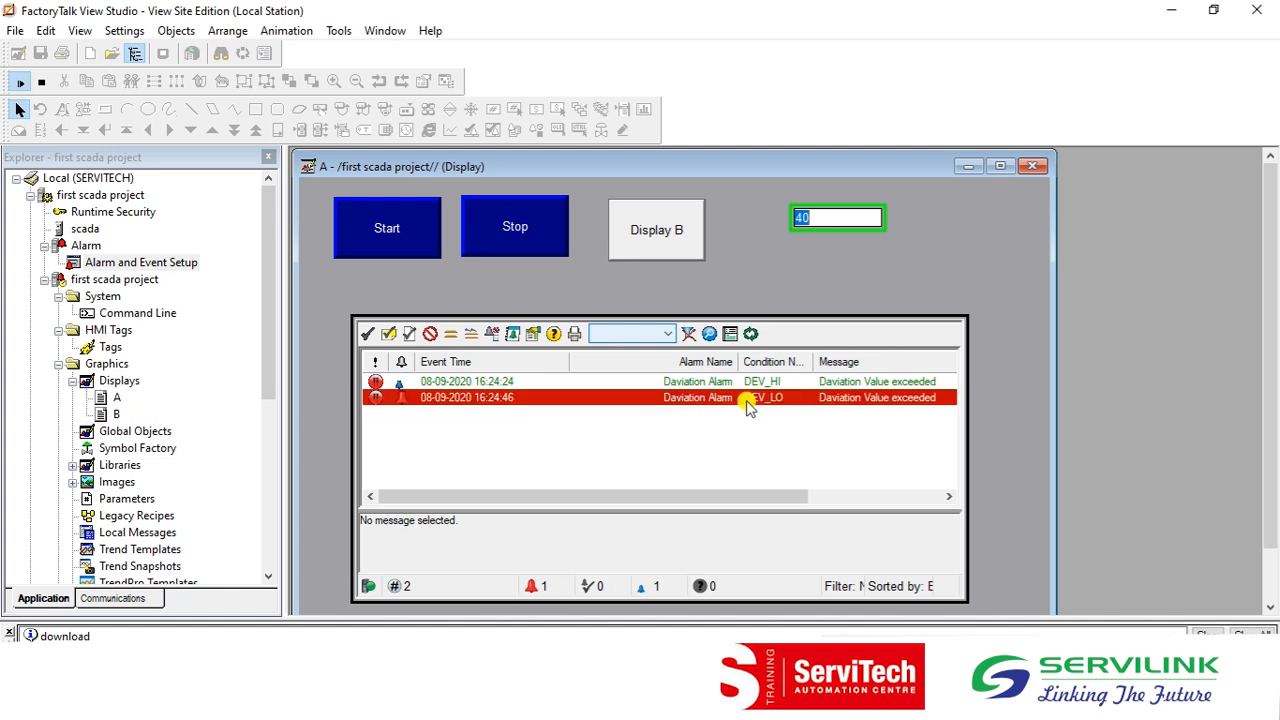
{"action": "left_click", "coordinate": [622, 400]}
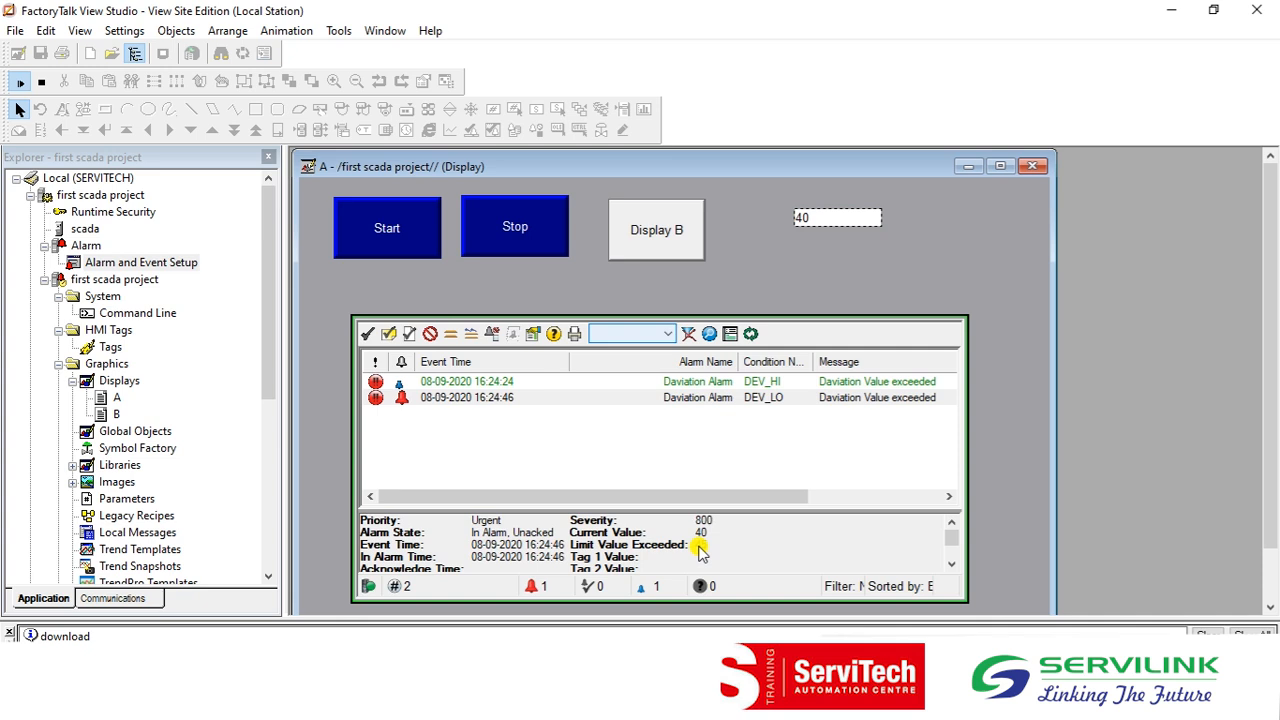
Step: Return the numeric input to the alarm's target value of 50
{"action": "left_click", "coordinate": [810, 219]}
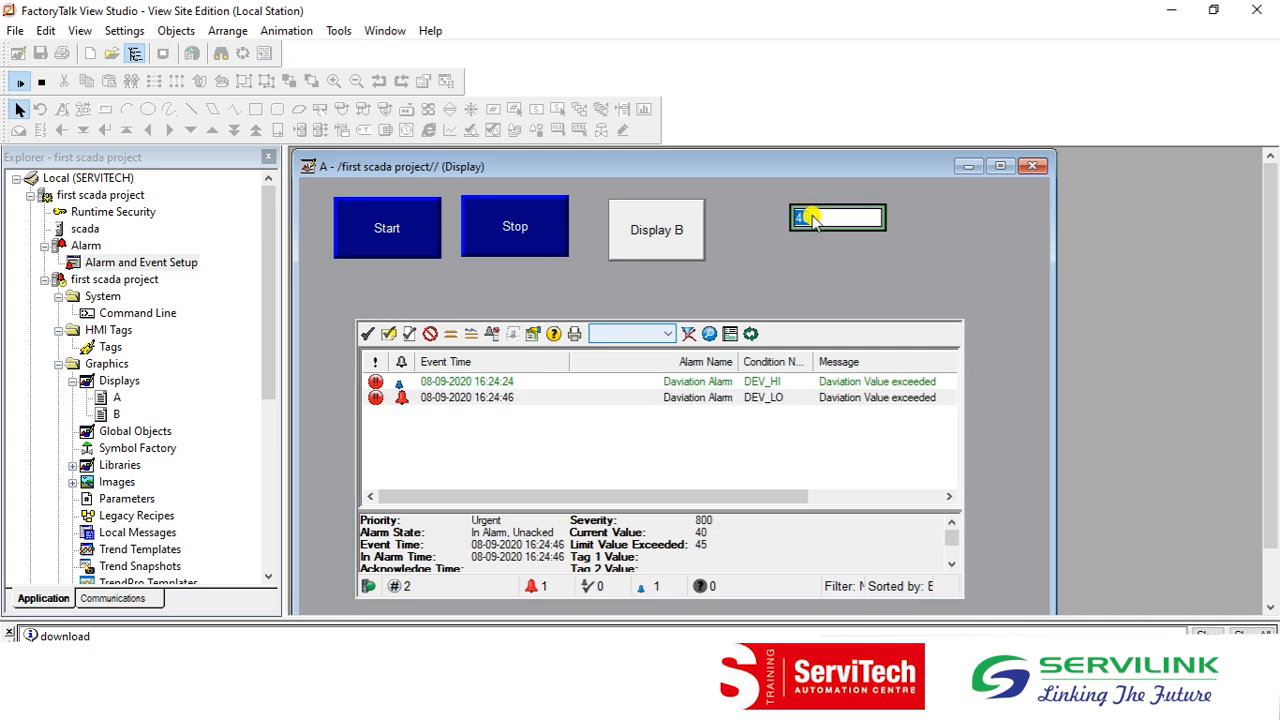
{"action": "type", "text": "50"}
{"action": "key", "text": "Return"}
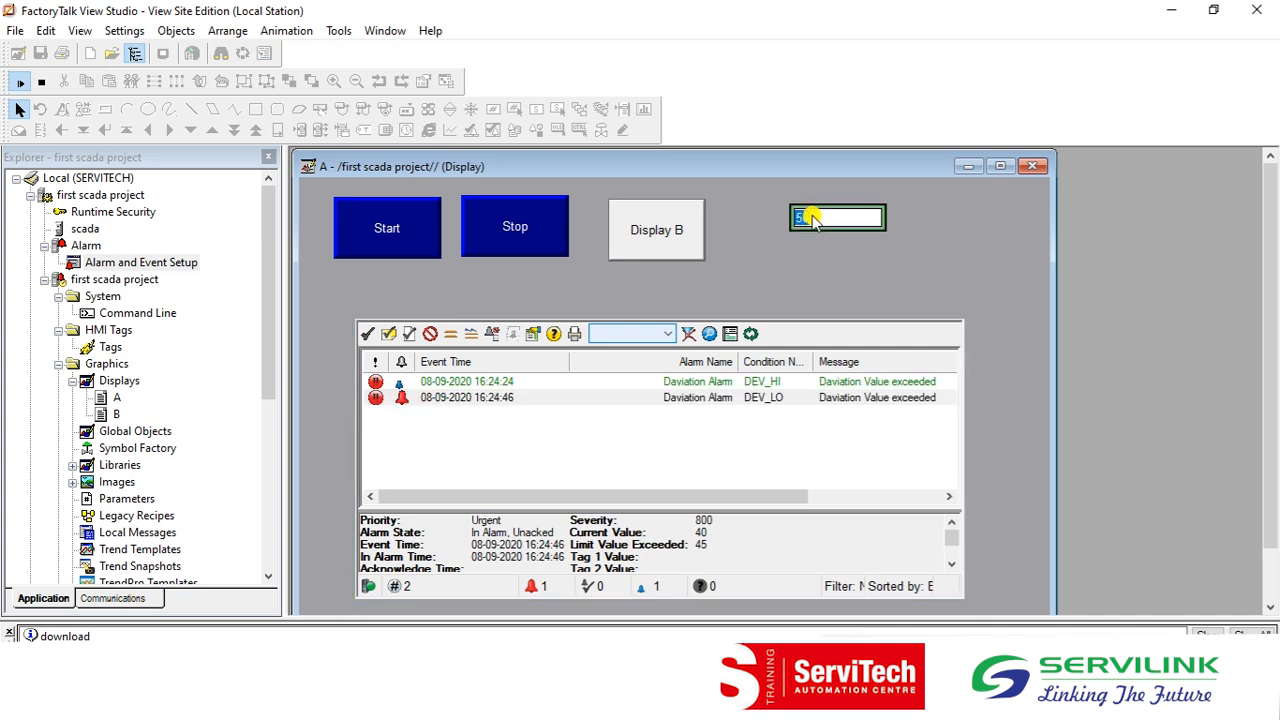